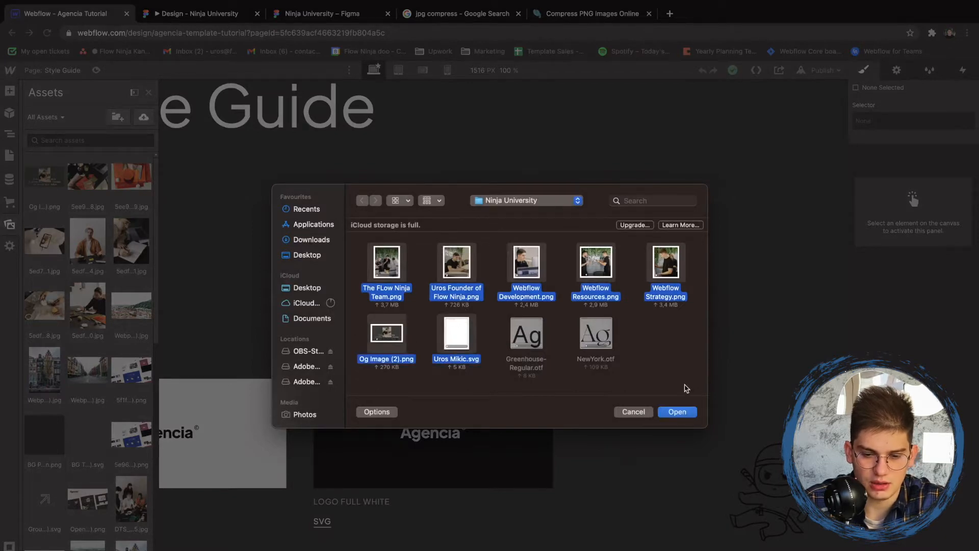
- Upload the selected PNG and SVG files from the Ninja University folder to the project assets
{"action": "left_click", "coordinate": [677, 411]}
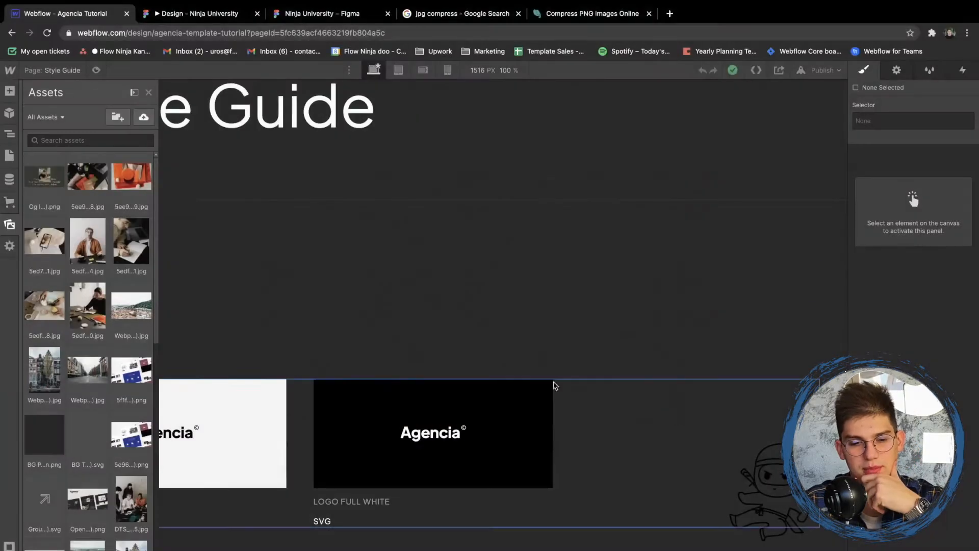
- Try to replace the logo image on the LOGO FULL BLACK card with an uploaded asset
{"action": "left_click", "coordinate": [197, 420]}
{"action": "left_click", "coordinate": [209, 421]}
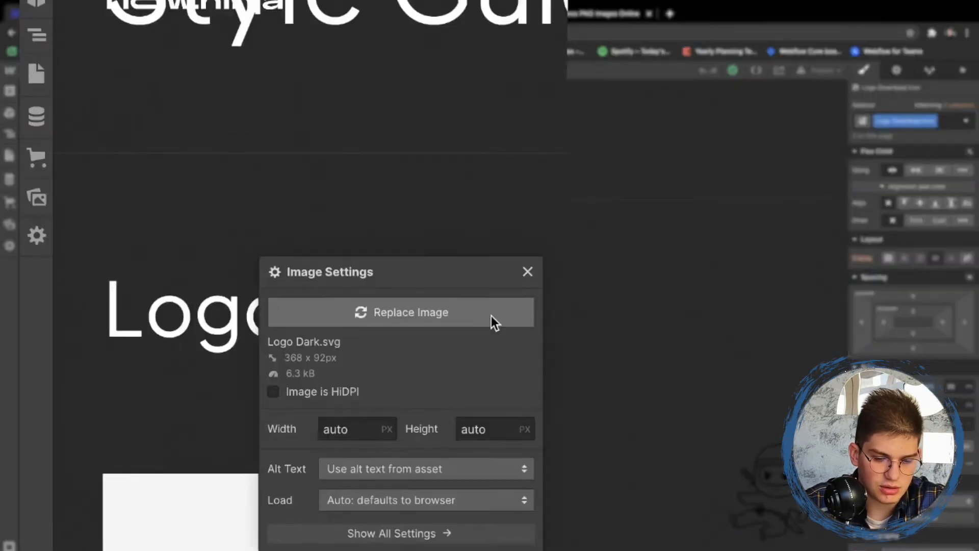
{"action": "left_click", "coordinate": [268, 292]}
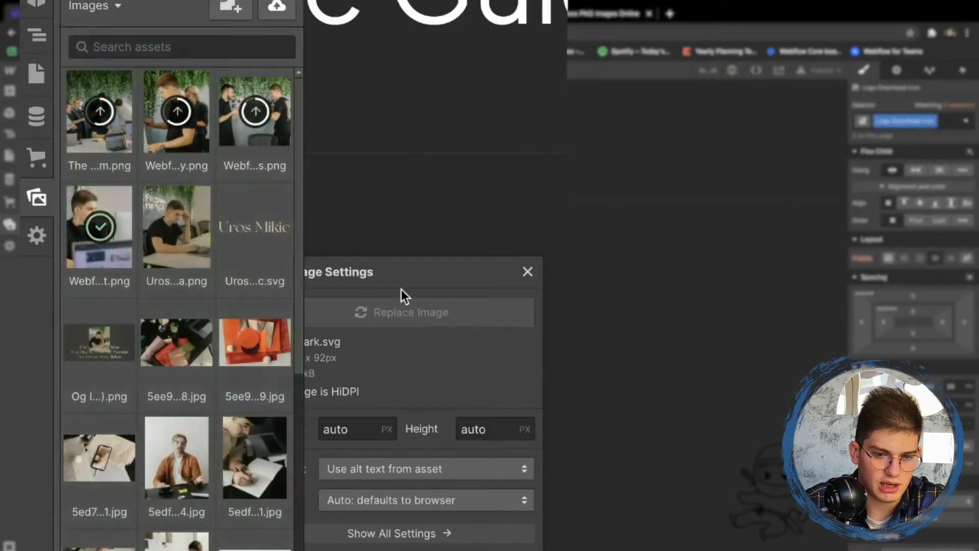
{"action": "left_click", "coordinate": [275, 240]}
{"action": "left_click", "coordinate": [340, 311]}
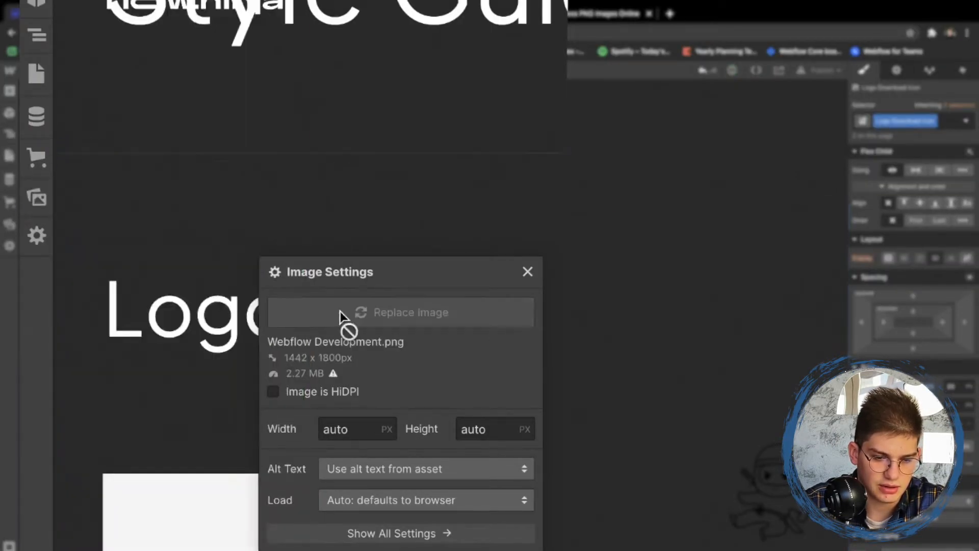
{"action": "left_click", "coordinate": [263, 153]}
{"action": "left_click", "coordinate": [133, 240]}
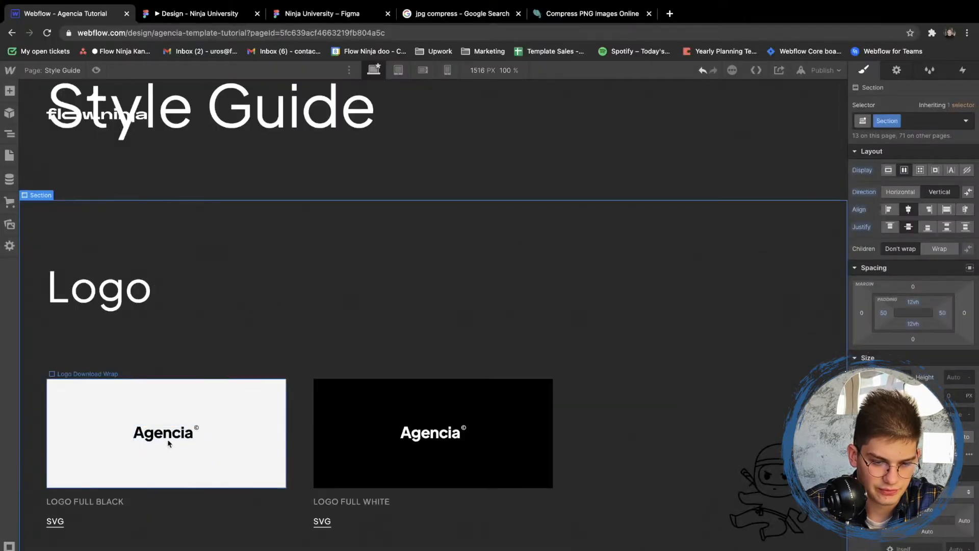
- Replace the logo image on the LOGO FULL BLACK card with the uploaded personal-name logo SVG
{"action": "double_click", "coordinate": [169, 443]}
{"action": "left_click", "coordinate": [224, 288]}
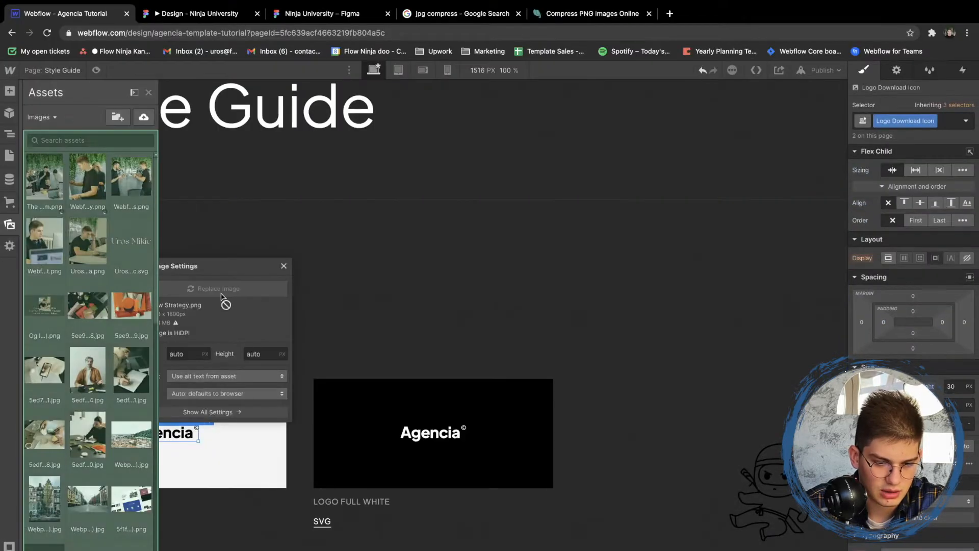
{"action": "left_click", "coordinate": [135, 247]}
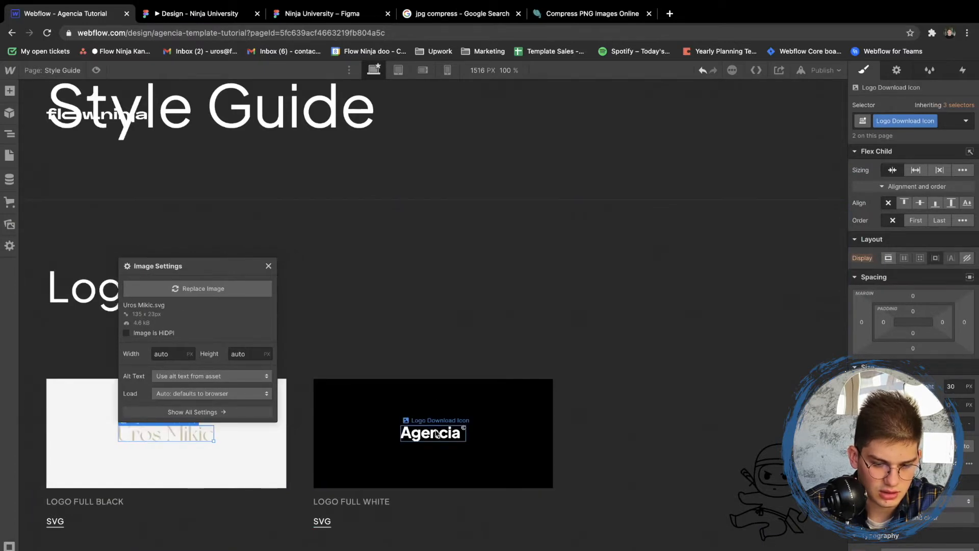
- Replace the LOGO FULL WHITE card's image with the same uploaded name logo SVG and close the image settings
{"action": "left_click", "coordinate": [437, 434]}
{"action": "left_click", "coordinate": [478, 421]}
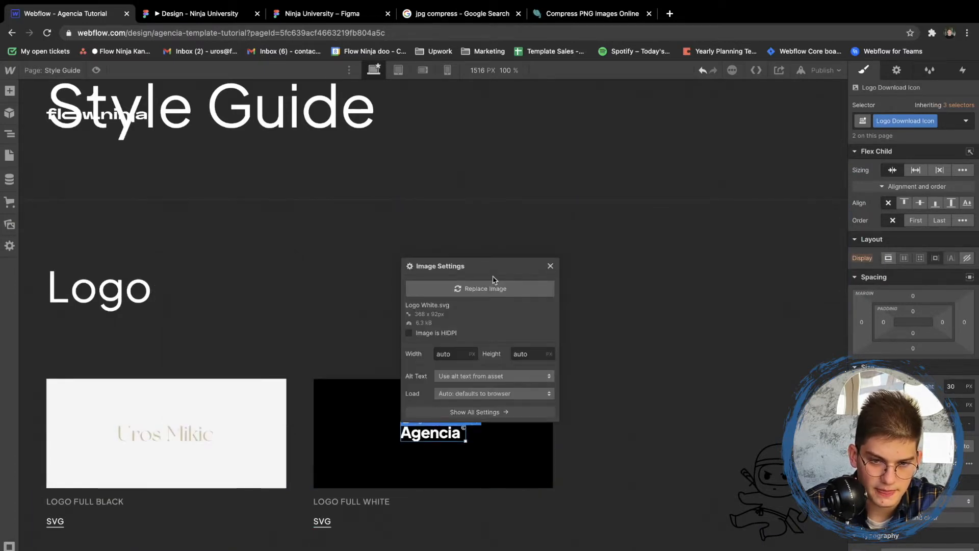
{"action": "left_click", "coordinate": [479, 288]}
{"action": "left_click", "coordinate": [127, 242]}
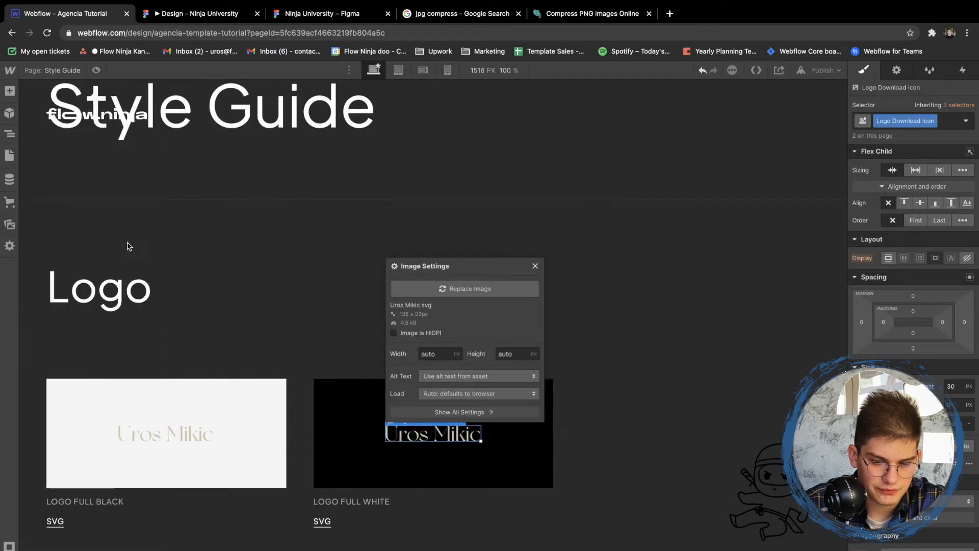
{"action": "left_click", "coordinate": [158, 256]}
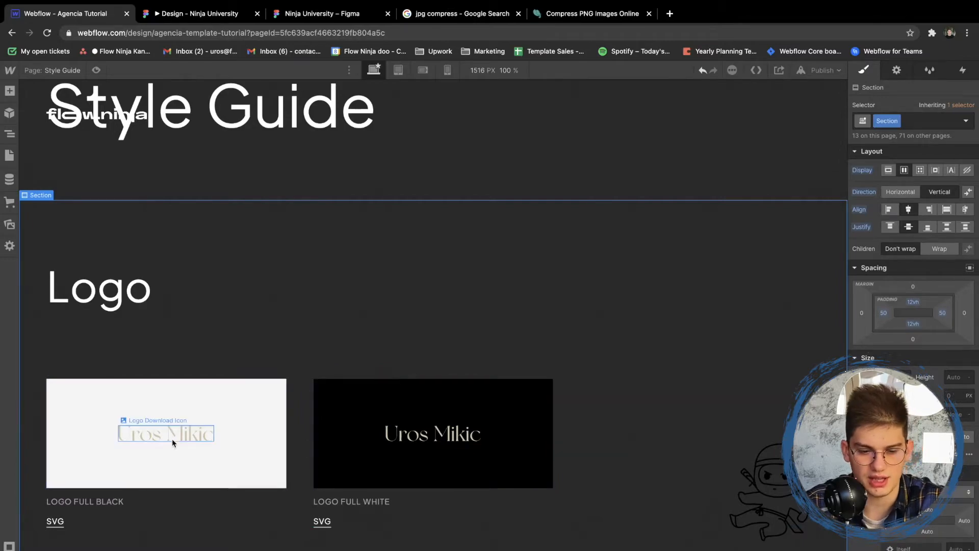
- In the Ninja University Figma file, apply the Almost Black colour style to the name logo vector and export it as SVG
{"action": "left_click", "coordinate": [326, 13]}
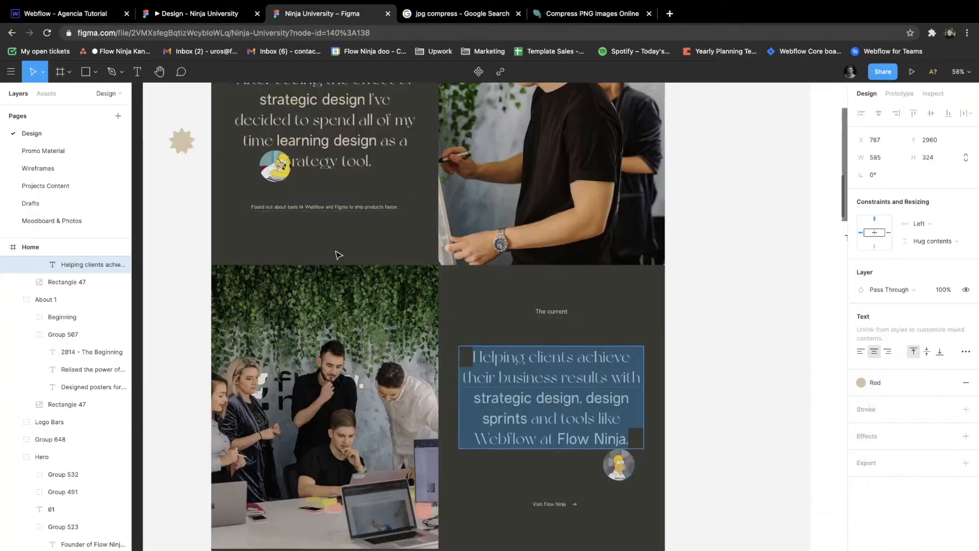
{"action": "scroll", "coordinate": [339, 255], "scroll_direction": "down", "scroll_amount": 5}
{"action": "scroll", "coordinate": [459, 240], "scroll_direction": "right", "scroll_amount": 3}
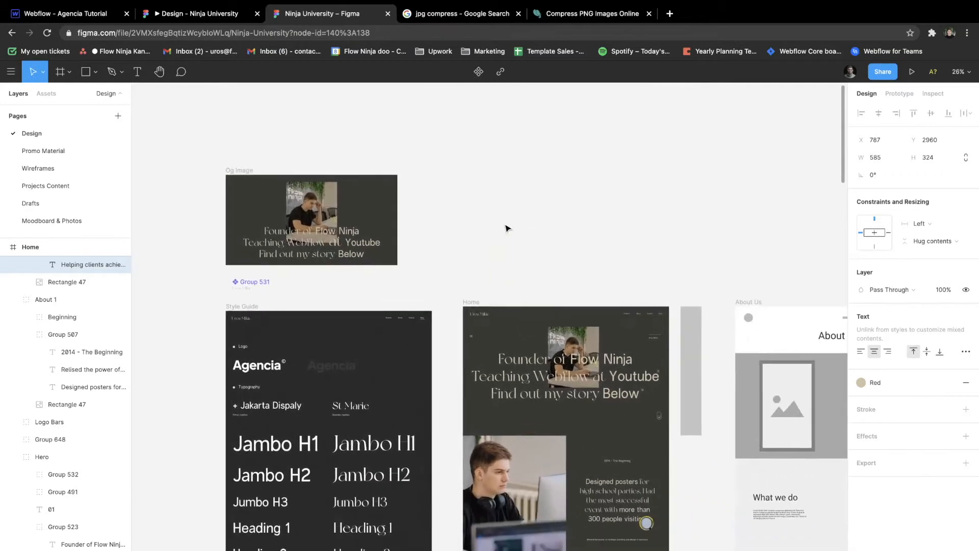
{"action": "scroll", "coordinate": [239, 282], "scroll_direction": "up", "scroll_amount": 5}
{"action": "left_click", "coordinate": [247, 315]}
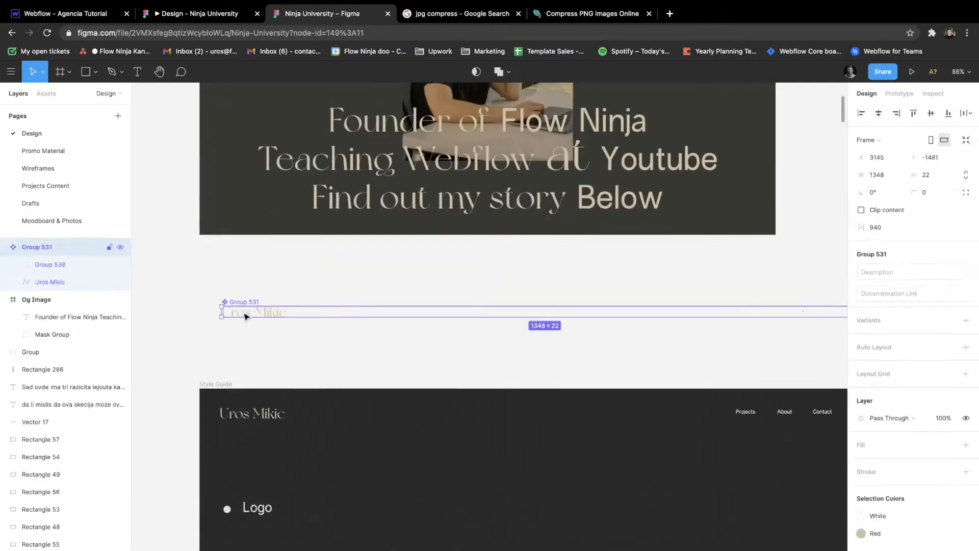
{"action": "left_click", "coordinate": [247, 315]}
{"action": "left_click", "coordinate": [888, 324]}
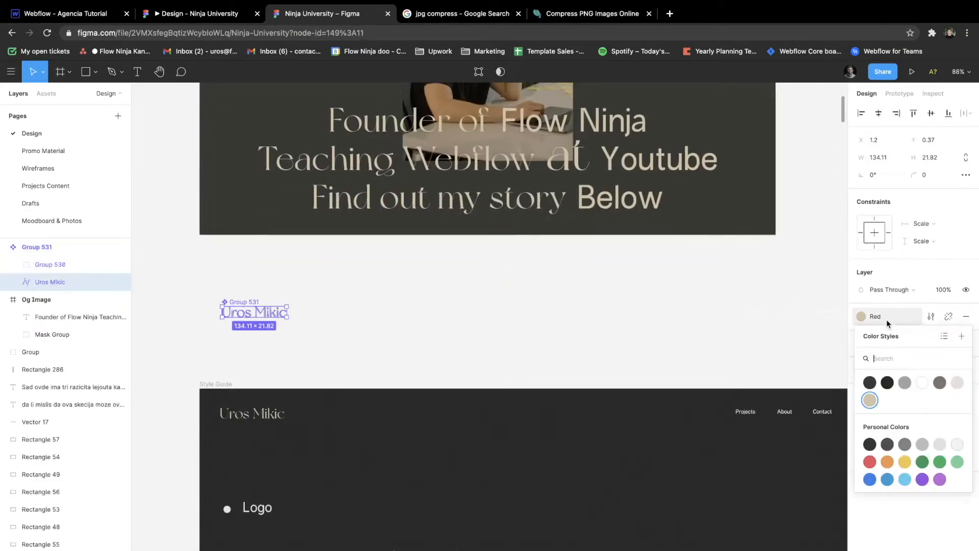
{"action": "left_click", "coordinate": [887, 383]}
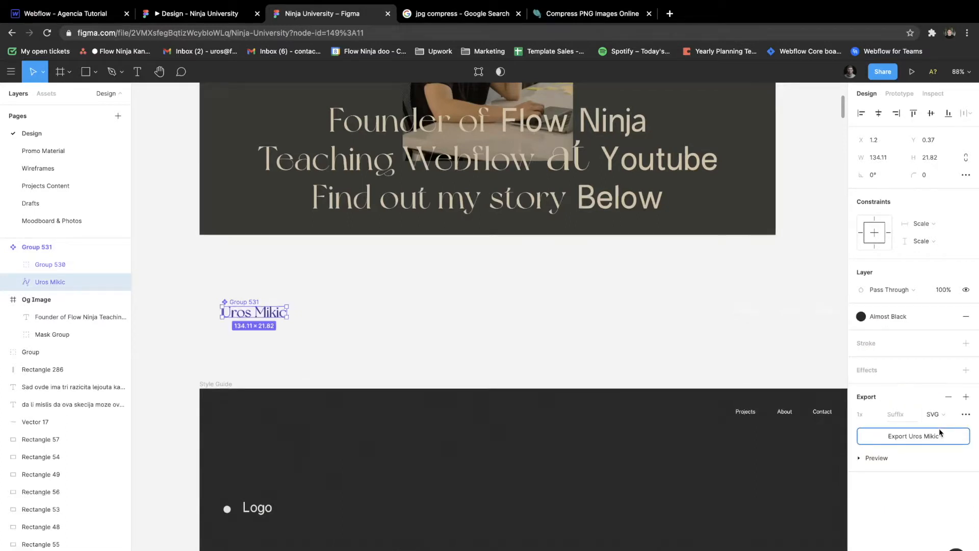
- Return to the Webflow designer and upload the newly exported dark logo SVG from Downloads to the assets
{"action": "left_click", "coordinate": [149, 18]}
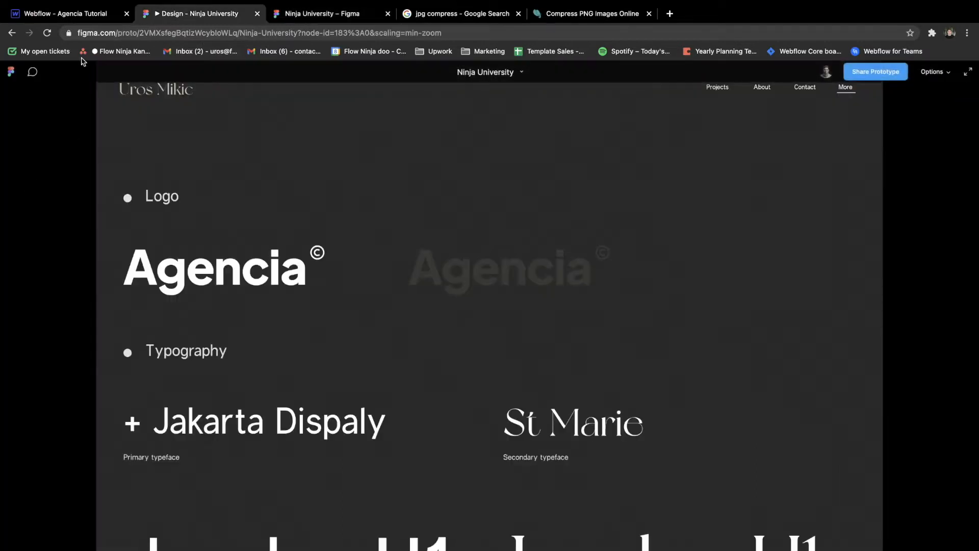
{"action": "left_click", "coordinate": [64, 16]}
{"action": "left_click", "coordinate": [7, 225]}
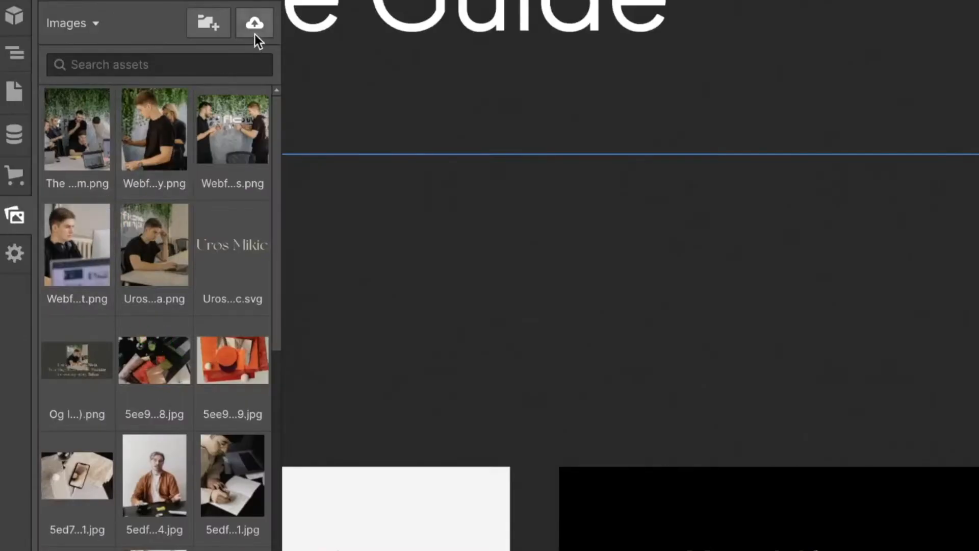
{"action": "left_click", "coordinate": [255, 34]}
{"action": "left_click", "coordinate": [543, 269]}
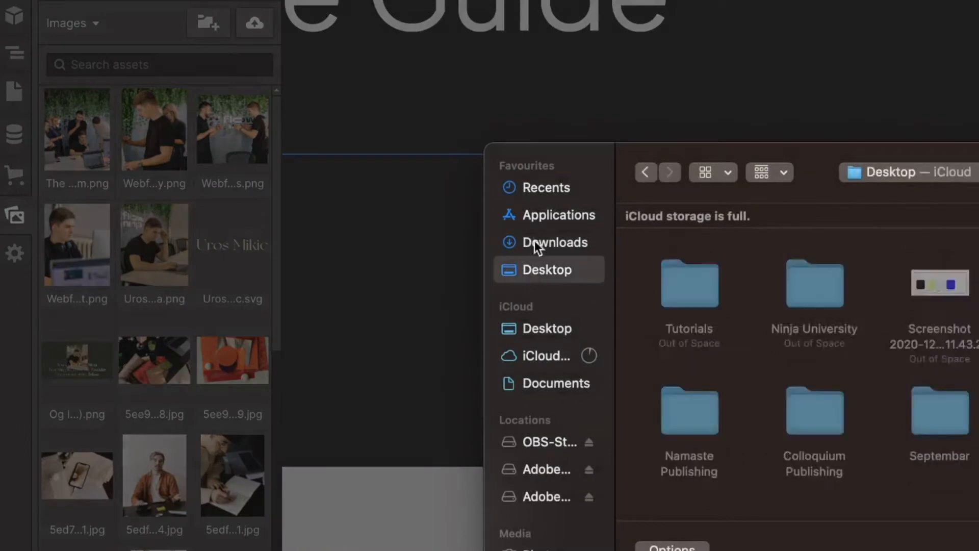
{"action": "left_click", "coordinate": [534, 241]}
{"action": "double_click", "coordinate": [692, 242]}
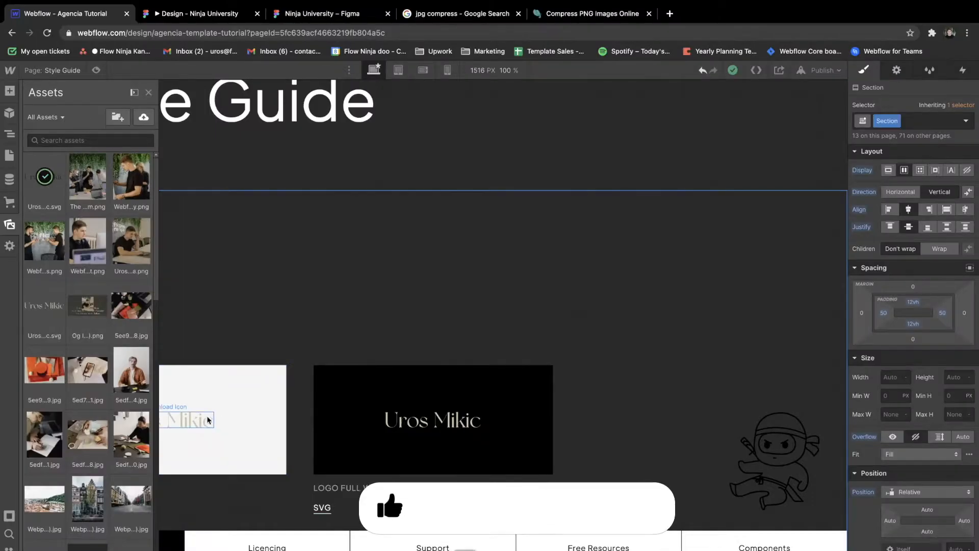
- Replace the LOGO FULL BLACK card's image with the dark name logo SVG and close the image settings
{"action": "left_click", "coordinate": [206, 419]}
{"action": "left_click", "coordinate": [193, 406]}
{"action": "left_click", "coordinate": [218, 275]}
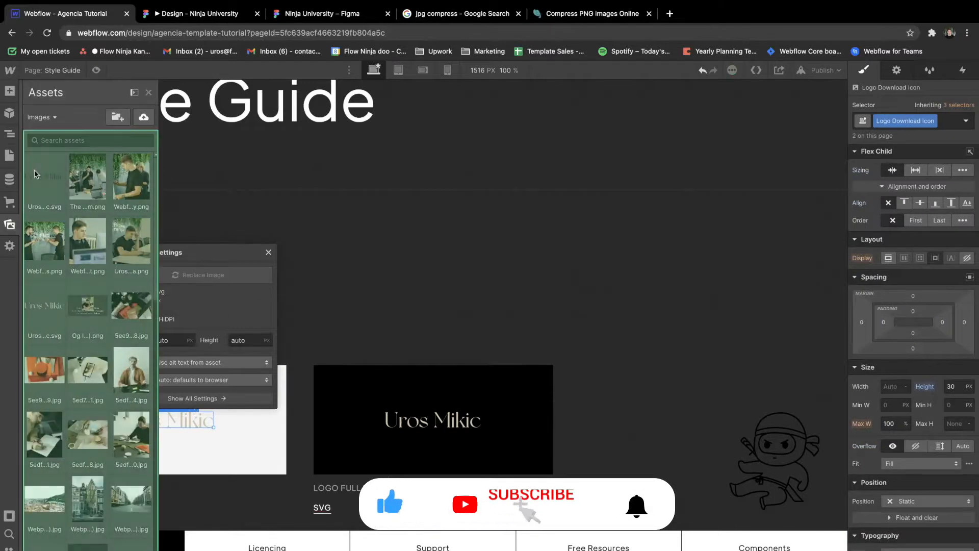
{"action": "left_click", "coordinate": [33, 169]}
{"action": "left_click", "coordinate": [113, 193]}
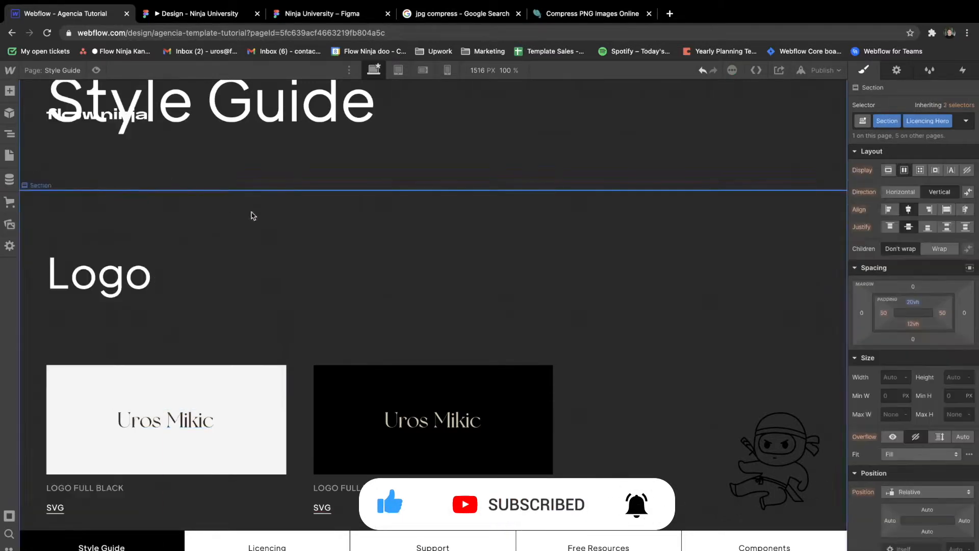
- Examine the style guide's Typography section in Webflow and compare it with the fonts in the Figma Home design
{"action": "scroll", "coordinate": [218, 317], "scroll_direction": "down", "scroll_amount": 2}
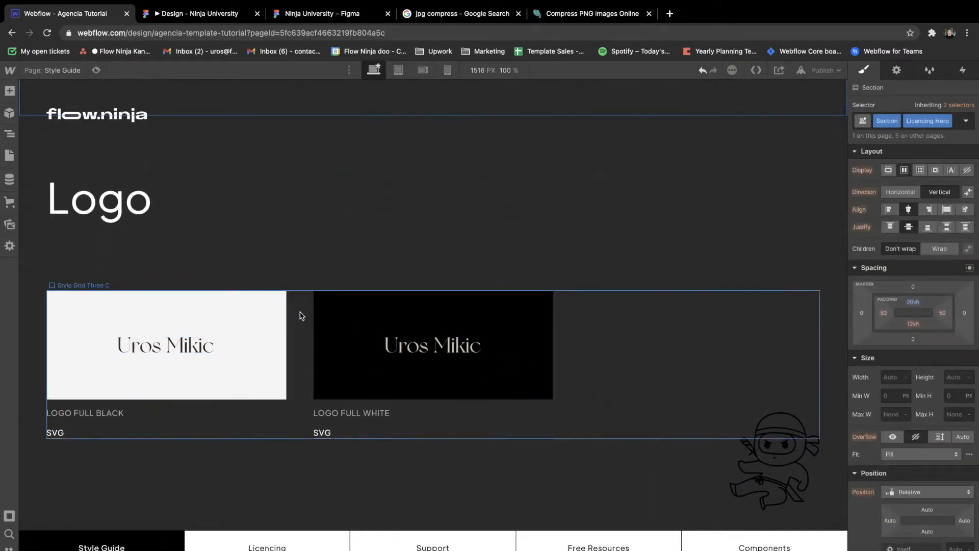
{"action": "left_click", "coordinate": [301, 315]}
{"action": "left_click", "coordinate": [325, 198]}
{"action": "scroll", "coordinate": [327, 197], "scroll_direction": "down", "scroll_amount": 6}
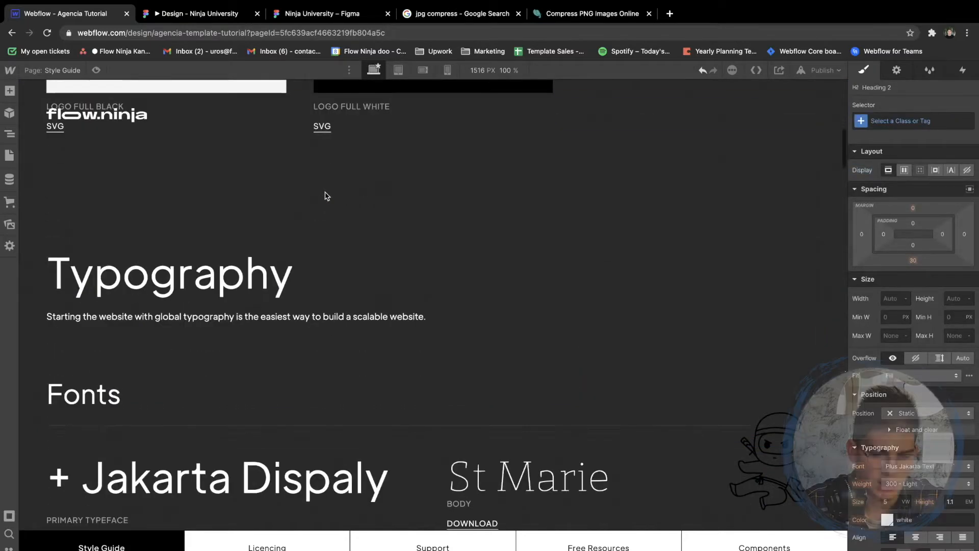
{"action": "scroll", "coordinate": [327, 197], "scroll_direction": "down", "scroll_amount": 2}
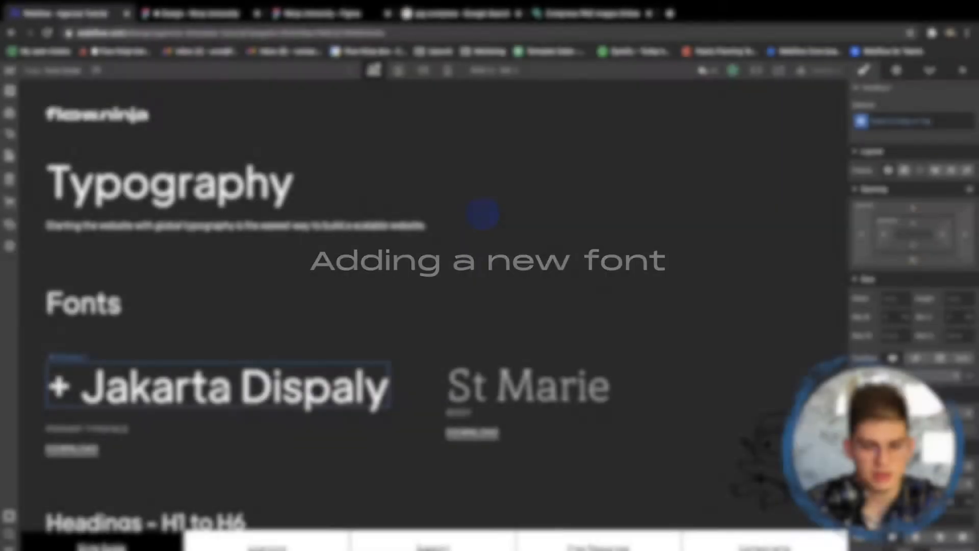
{"action": "left_click", "coordinate": [321, 14]}
{"action": "scroll", "coordinate": [423, 235], "scroll_direction": "down", "scroll_amount": 5}
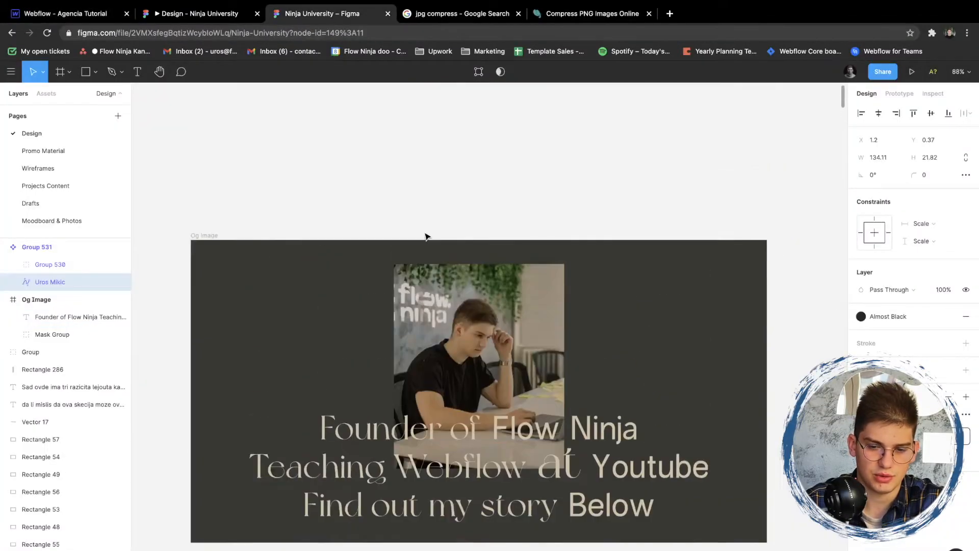
{"action": "scroll", "coordinate": [427, 237], "scroll_direction": "up", "scroll_amount": 5}
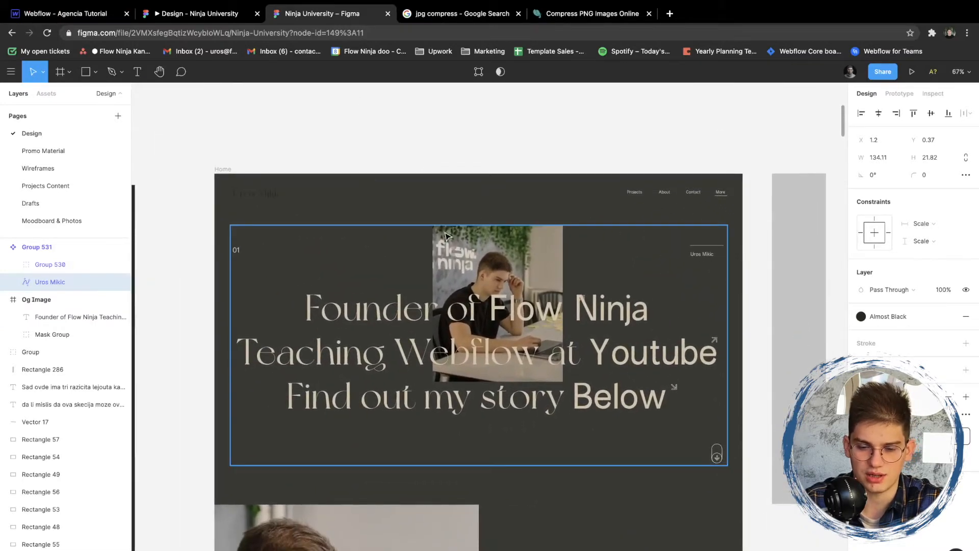
{"action": "scroll", "coordinate": [445, 236], "scroll_direction": "up", "scroll_amount": 2}
- Switch back to Webflow and open the Fonts page of the Agencia Tutorial project settings
{"action": "left_click", "coordinate": [93, 15]}
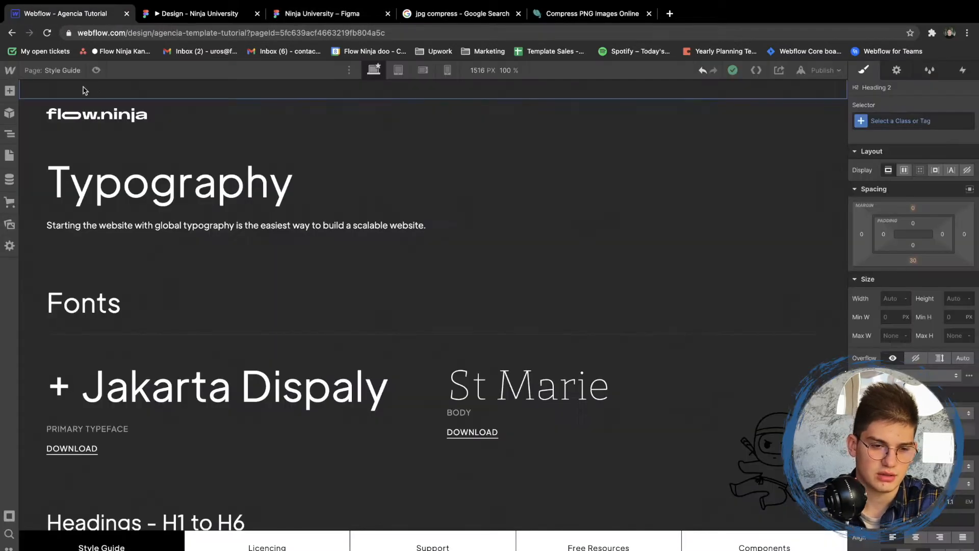
{"action": "mouse_move", "coordinate": [12, 70]}
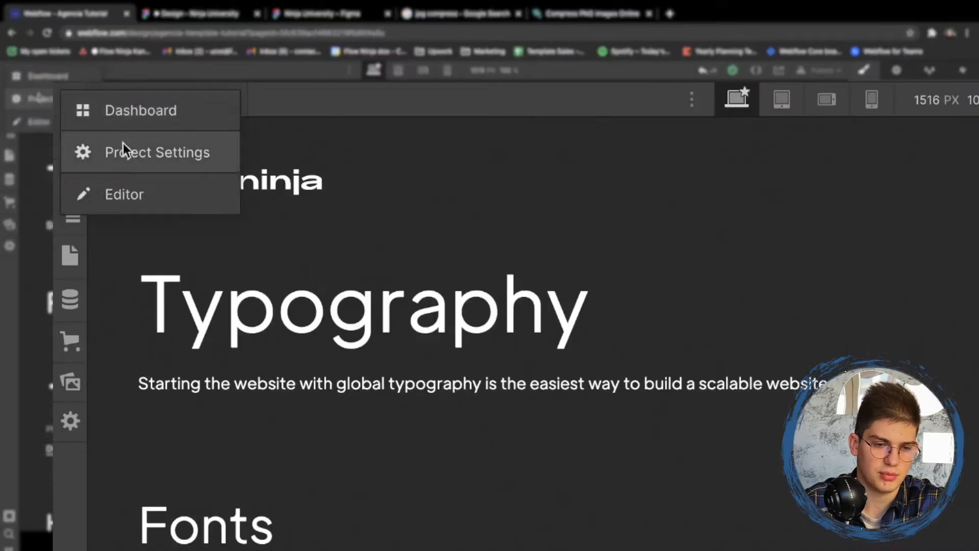
{"action": "left_click", "coordinate": [121, 155]}
{"action": "left_click", "coordinate": [419, 151]}
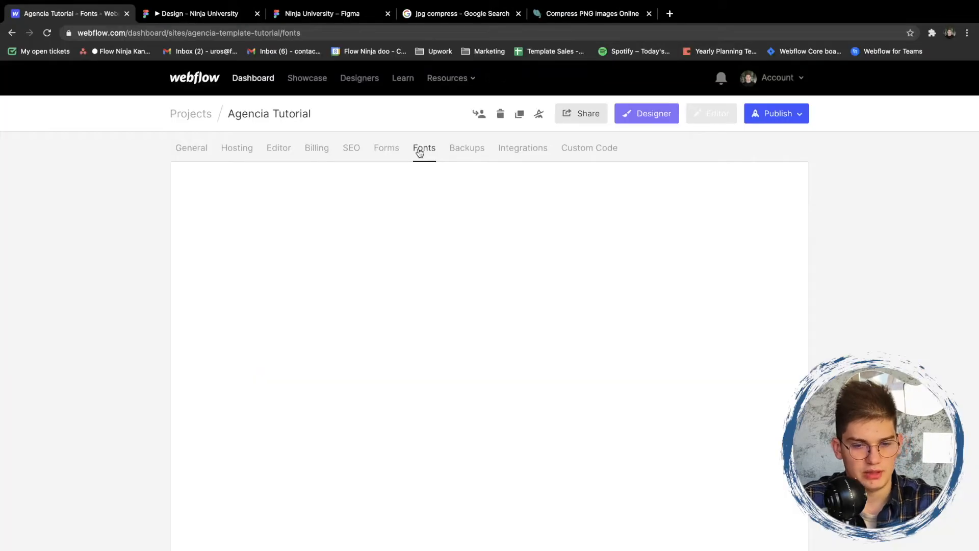
- Delete all installed custom fonts from the project, including every Plus Jakarta Text style and Stmarie
{"action": "scroll", "coordinate": [294, 368], "scroll_direction": "down", "scroll_amount": 2}
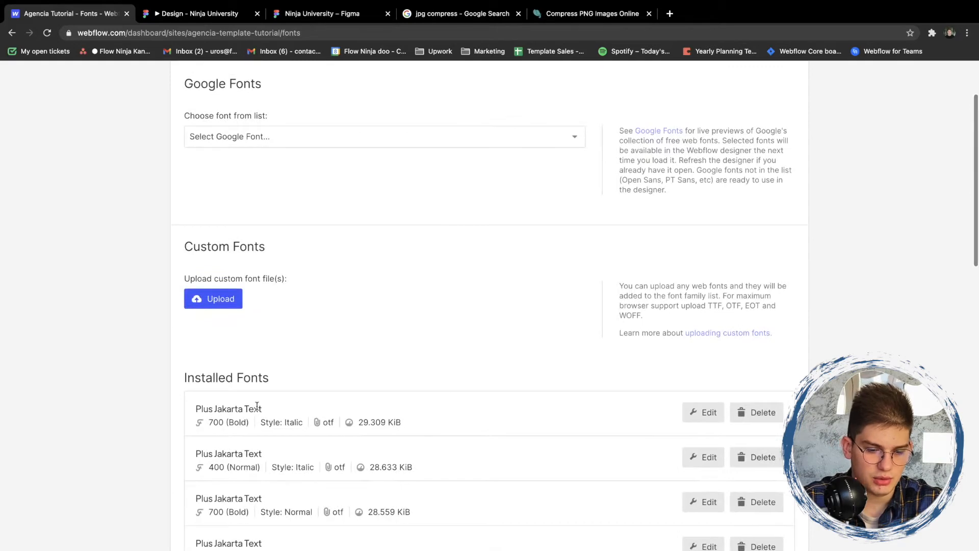
{"action": "scroll", "coordinate": [257, 405], "scroll_direction": "down", "scroll_amount": 8}
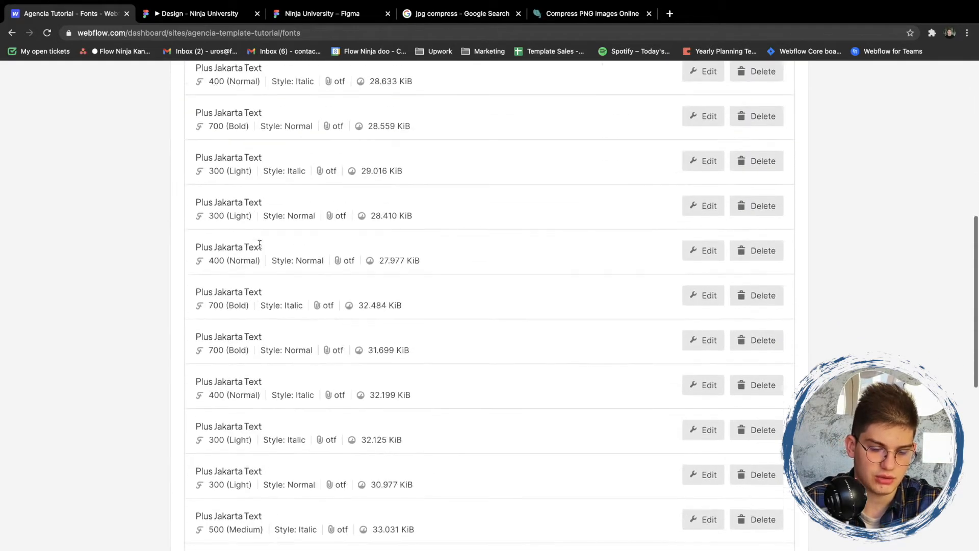
{"action": "scroll", "coordinate": [260, 245], "scroll_direction": "down", "scroll_amount": 3}
{"action": "scroll", "coordinate": [259, 245], "scroll_direction": "up", "scroll_amount": 8}
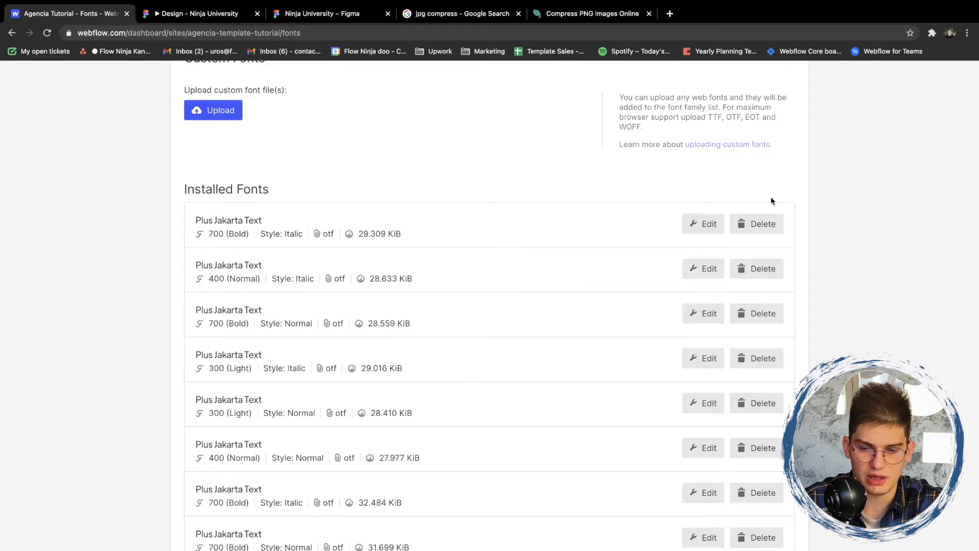
{"action": "left_click", "coordinate": [759, 225]}
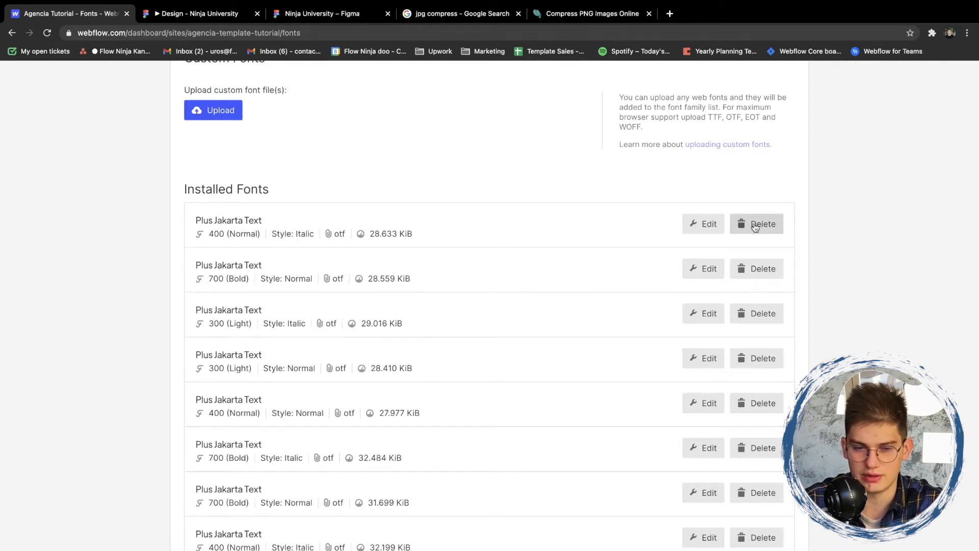
{"action": "left_click", "coordinate": [756, 226]}
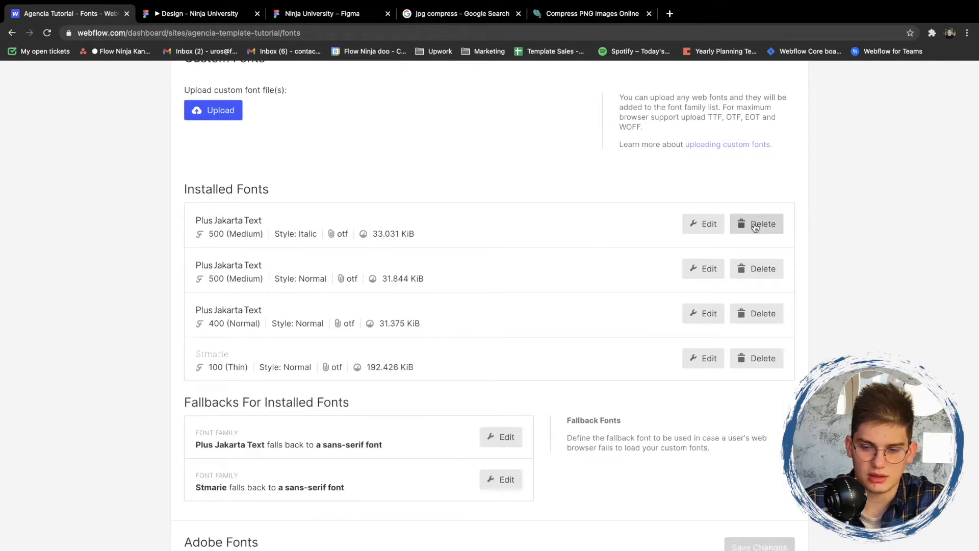
{"action": "left_click", "coordinate": [755, 225]}
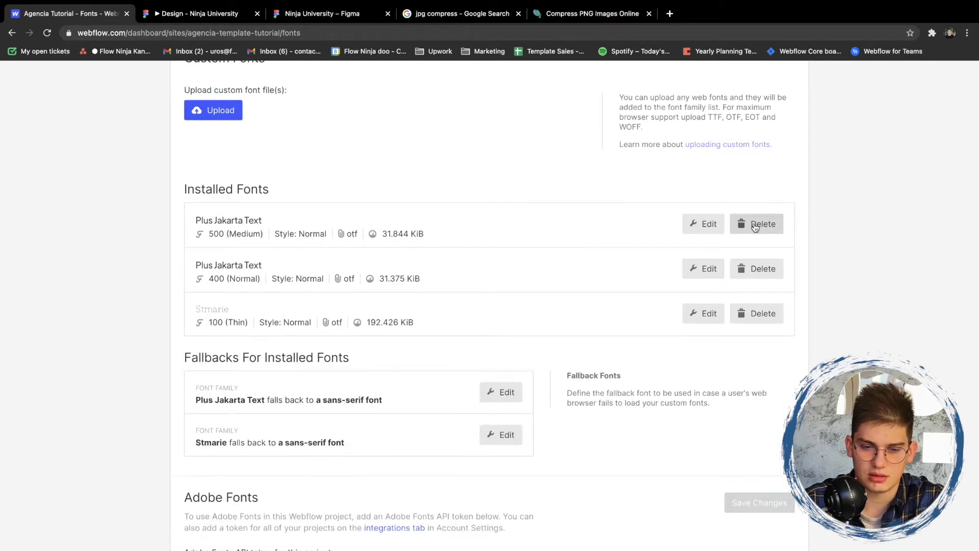
{"action": "left_click", "coordinate": [755, 226]}
{"action": "left_click", "coordinate": [755, 226]}
{"action": "left_click", "coordinate": [755, 225]}
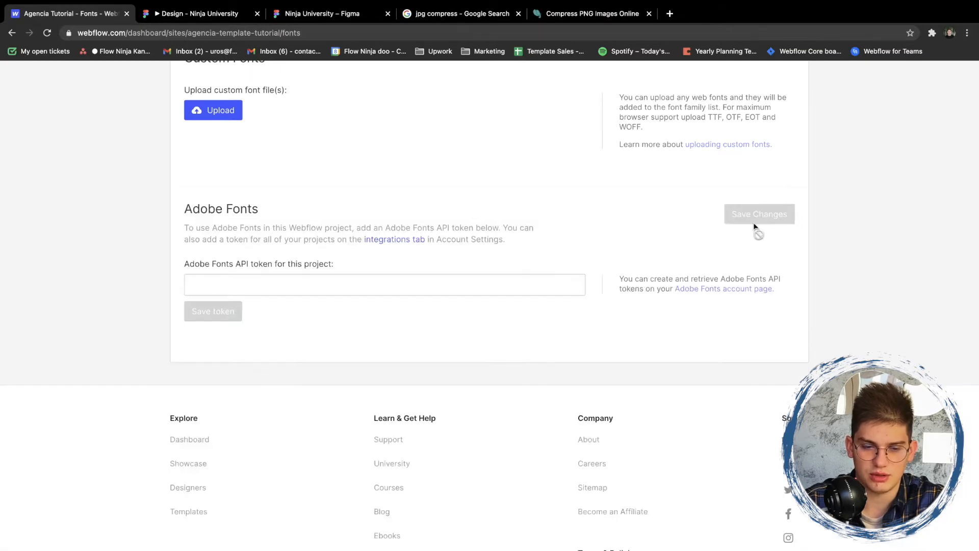
- Upload Greenhouse-Regular.otf and NewYork.otf as custom fonts with their default settings, and return to the Agencia Tutorial project in the Designer
{"action": "scroll", "coordinate": [228, 279], "scroll_direction": "up", "scroll_amount": 5}
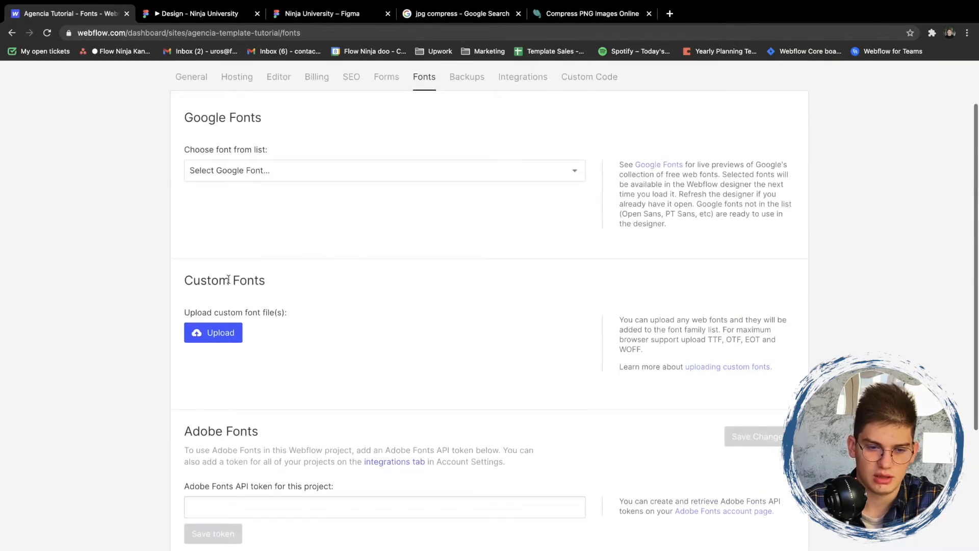
{"action": "left_click", "coordinate": [218, 341]}
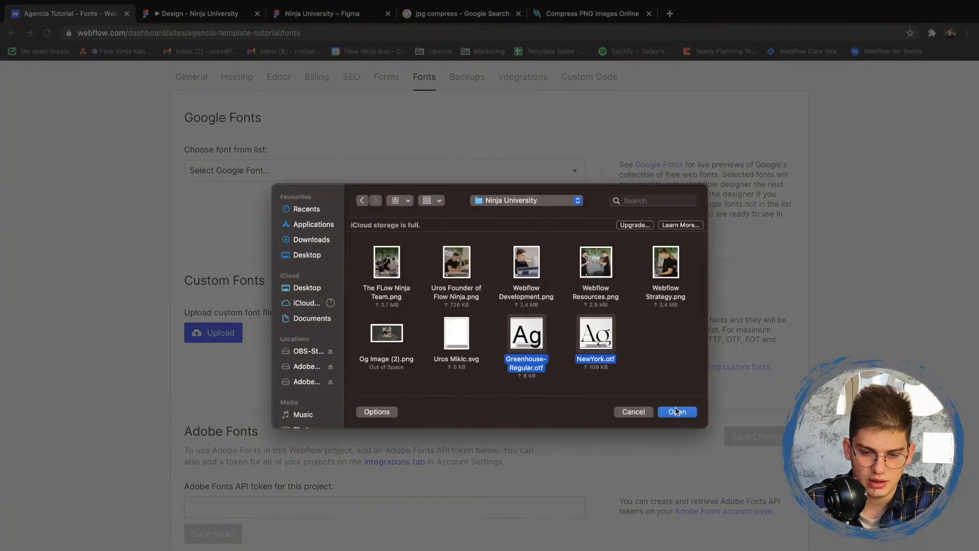
{"action": "left_click", "coordinate": [676, 411]}
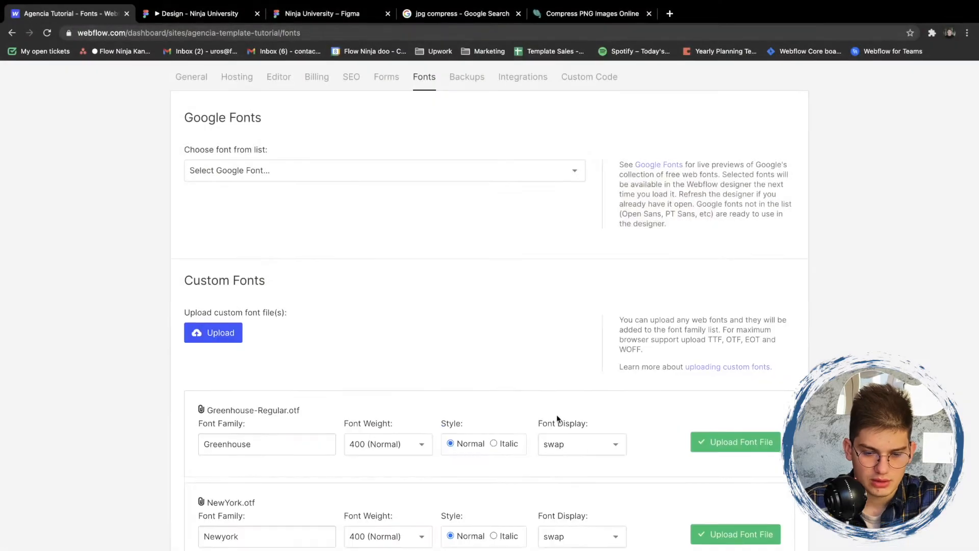
{"action": "scroll", "coordinate": [556, 418], "scroll_direction": "down", "scroll_amount": 2}
{"action": "scroll", "coordinate": [560, 395], "scroll_direction": "down", "scroll_amount": 2}
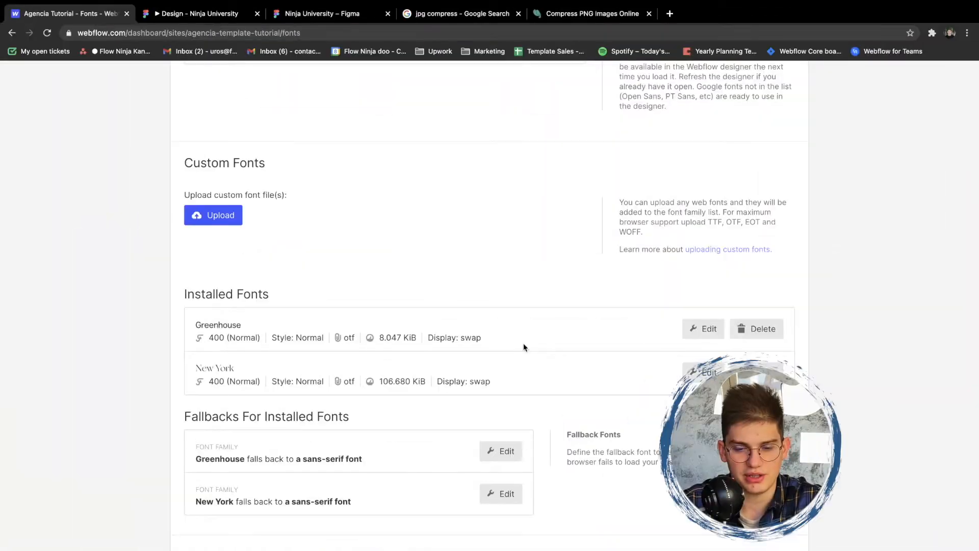
{"action": "scroll", "coordinate": [524, 348], "scroll_direction": "up", "scroll_amount": 4}
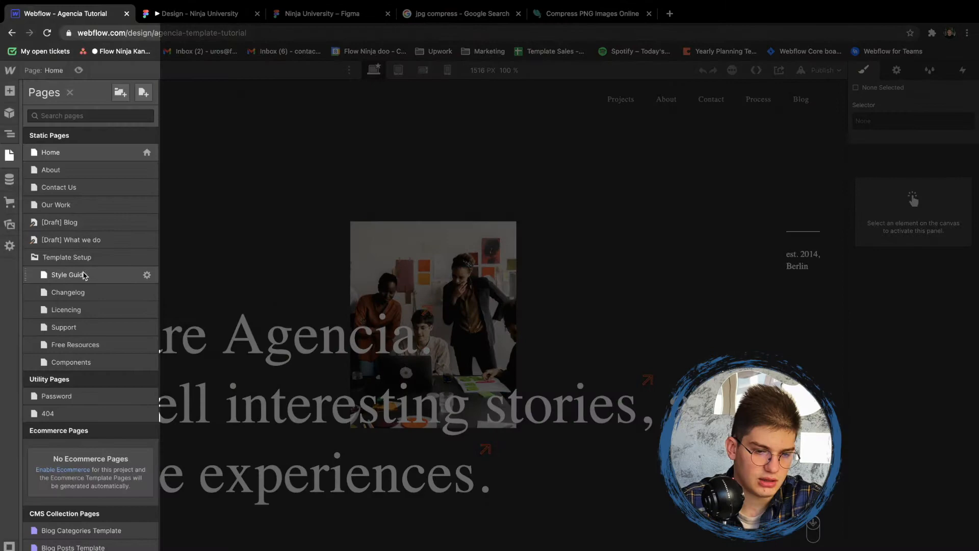
{"action": "left_click", "coordinate": [83, 276]}
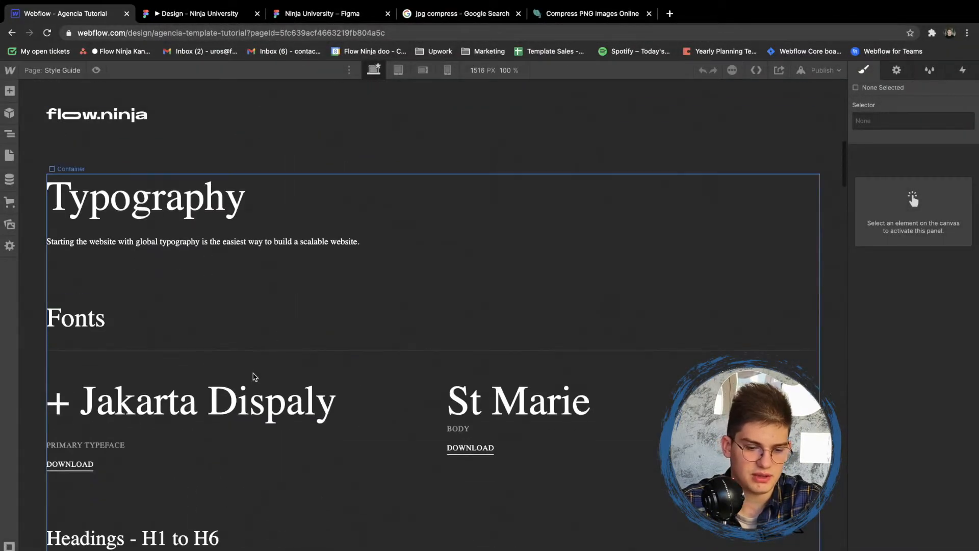
- Examine the selectors and font settings of the style guide's two typeface headings and the two Jumbo H1 samples
{"action": "left_click", "coordinate": [242, 403]}
{"action": "scroll", "coordinate": [323, 286], "scroll_direction": "down", "scroll_amount": 3}
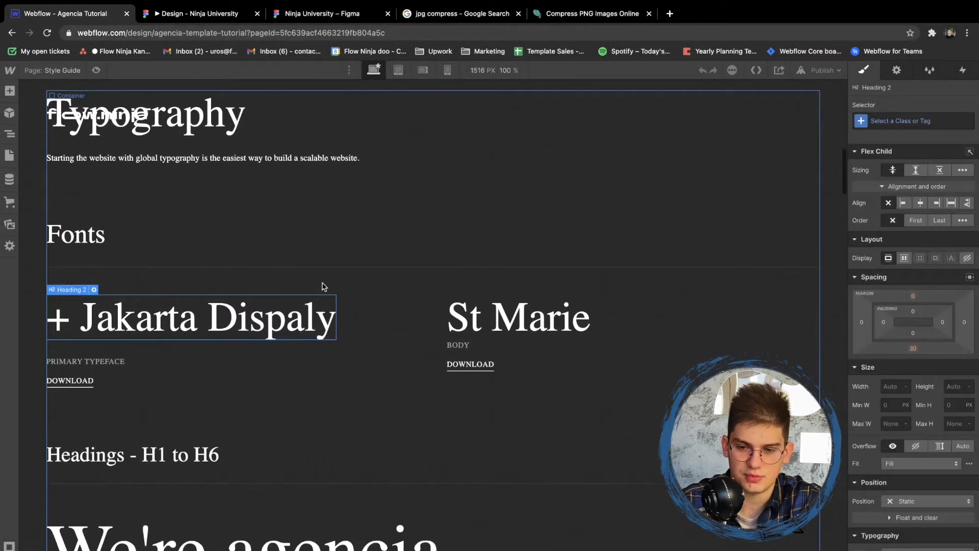
{"action": "left_click", "coordinate": [508, 318]}
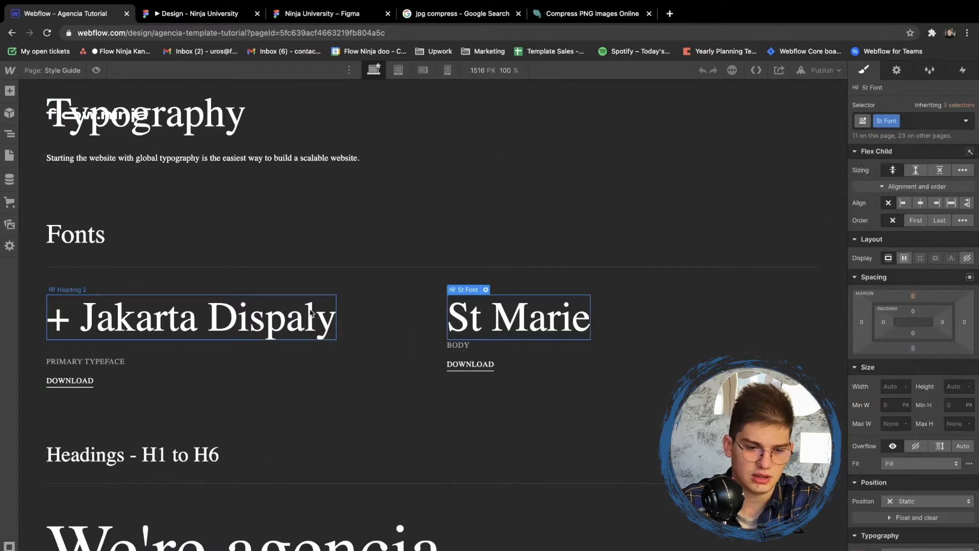
{"action": "left_click", "coordinate": [311, 313]}
{"action": "scroll", "coordinate": [251, 354], "scroll_direction": "up", "scroll_amount": 3}
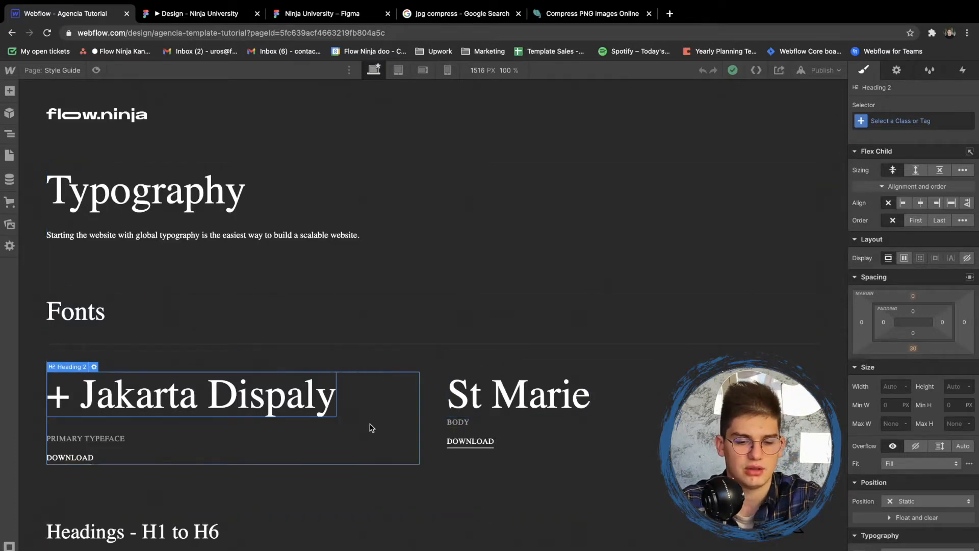
{"action": "scroll", "coordinate": [280, 388], "scroll_direction": "down", "scroll_amount": 5}
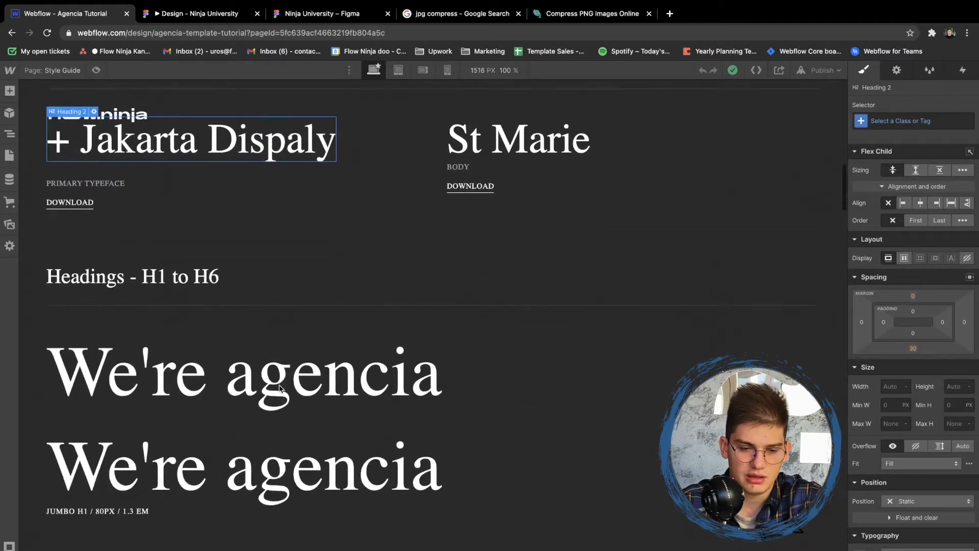
{"action": "left_click", "coordinate": [241, 374]}
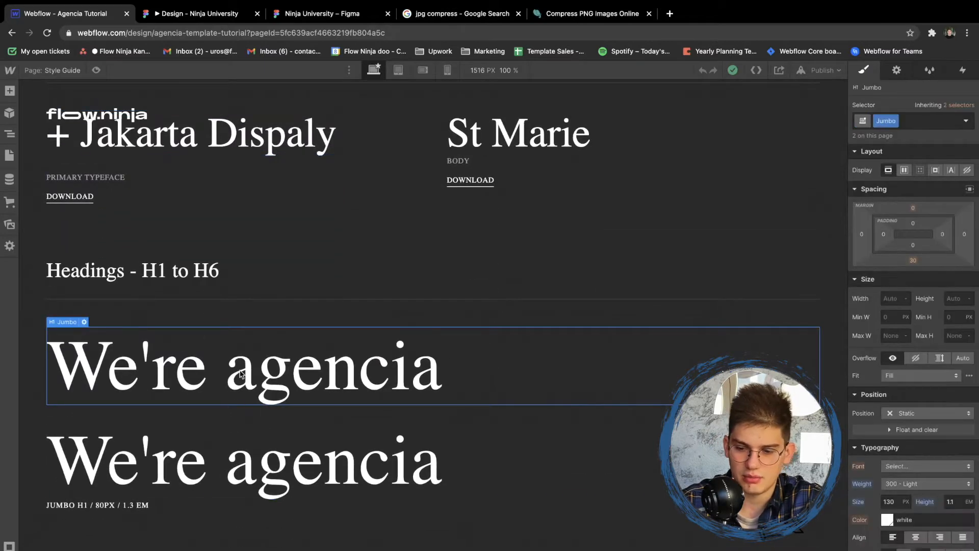
{"action": "scroll", "coordinate": [428, 341], "scroll_direction": "down", "scroll_amount": 2}
{"action": "left_click", "coordinate": [329, 399]}
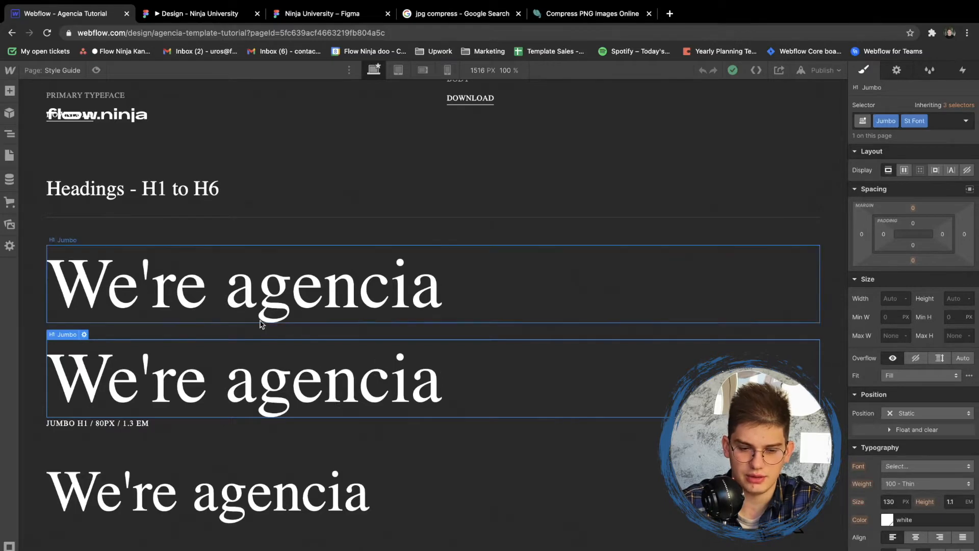
{"action": "scroll", "coordinate": [273, 312], "scroll_direction": "up", "scroll_amount": 3}
- Check the St Marie text's typeface in Figma and set the St Font class in Webflow to New York, weight 400 - Normal
{"action": "left_click", "coordinate": [520, 182]}
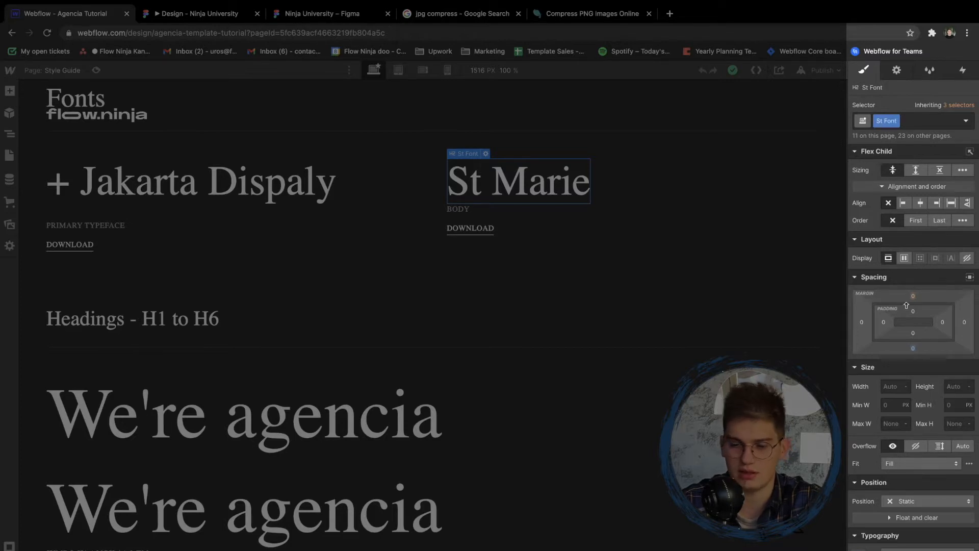
{"action": "scroll", "coordinate": [915, 459], "scroll_direction": "down", "scroll_amount": 2}
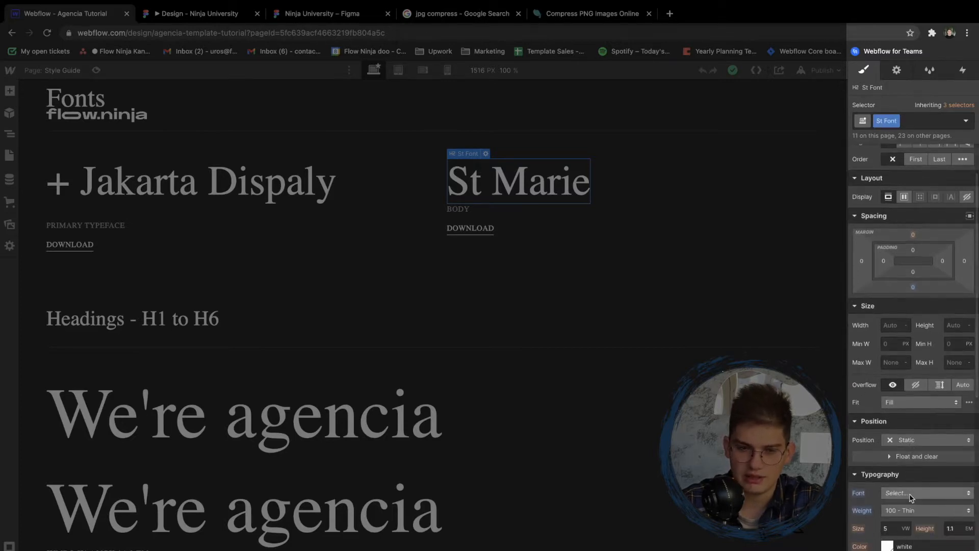
{"action": "left_click", "coordinate": [911, 493]}
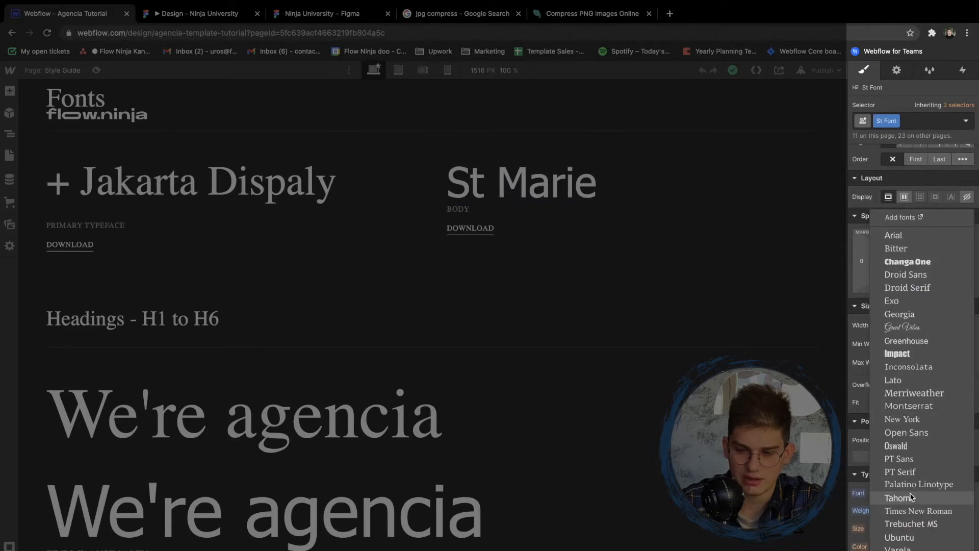
{"action": "left_click", "coordinate": [185, 8]}
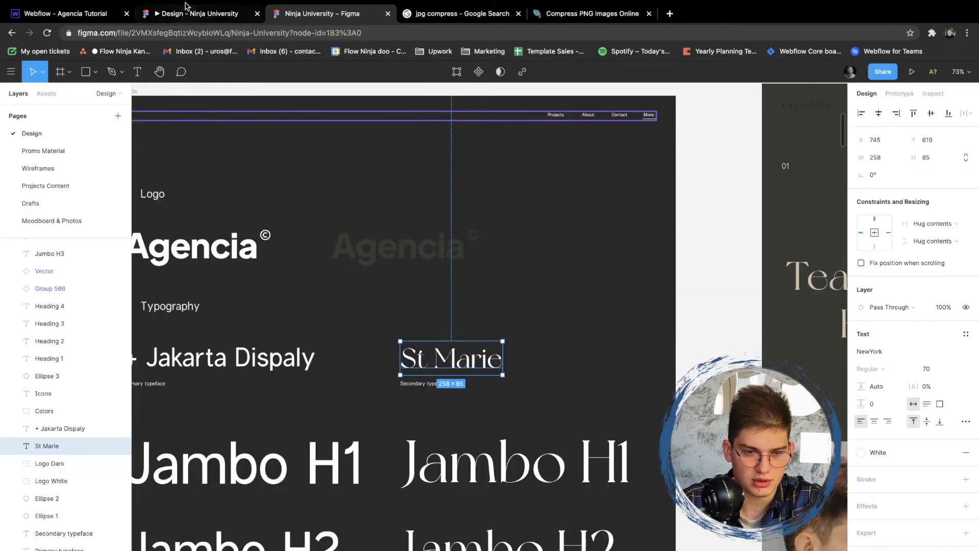
{"action": "left_click", "coordinate": [83, 16]}
{"action": "left_click", "coordinate": [911, 493]}
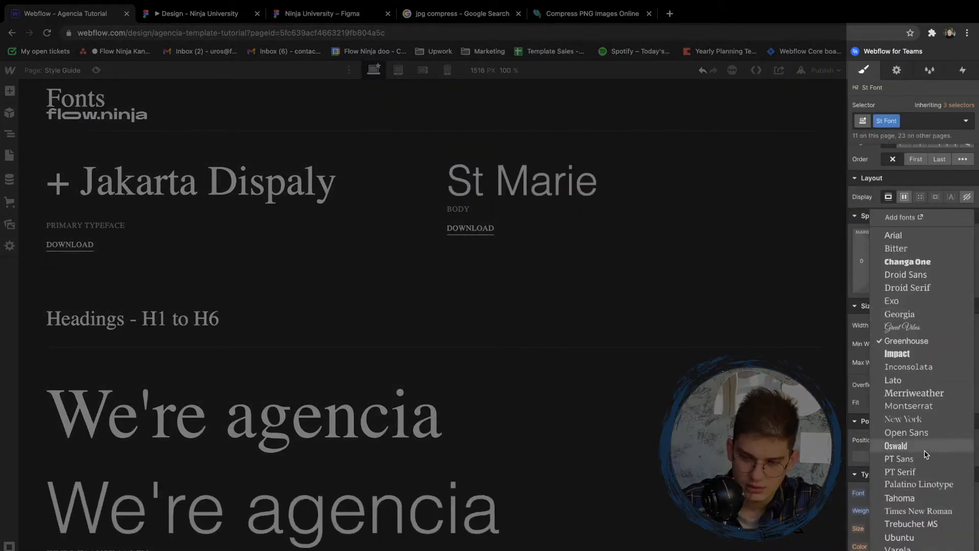
{"action": "left_click", "coordinate": [918, 420]}
{"action": "left_click", "coordinate": [901, 510]}
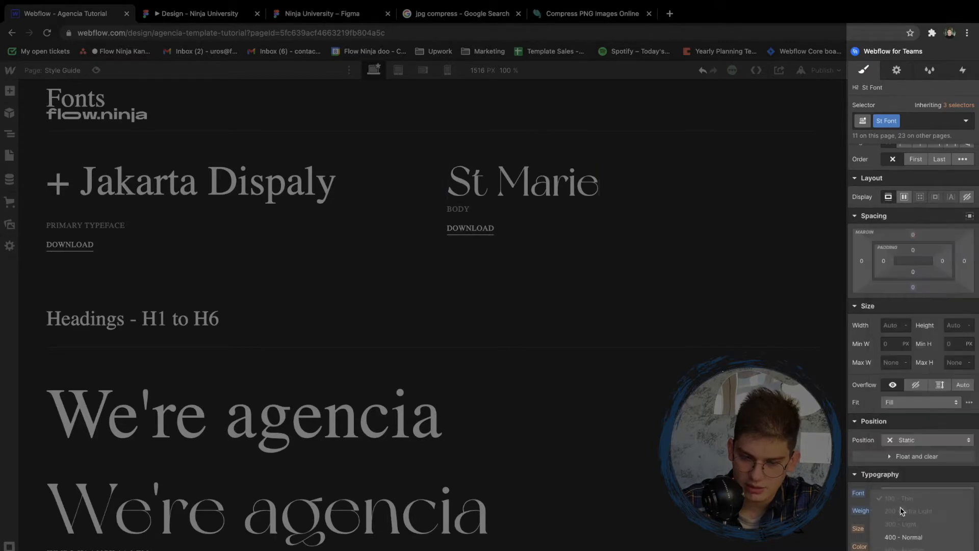
{"action": "left_click", "coordinate": [899, 537]}
- Set the font of the All H1 Headings tag to Greenhouse, using the style guide's Heading 1 sample
{"action": "scroll", "coordinate": [461, 335], "scroll_direction": "up", "scroll_amount": 3}
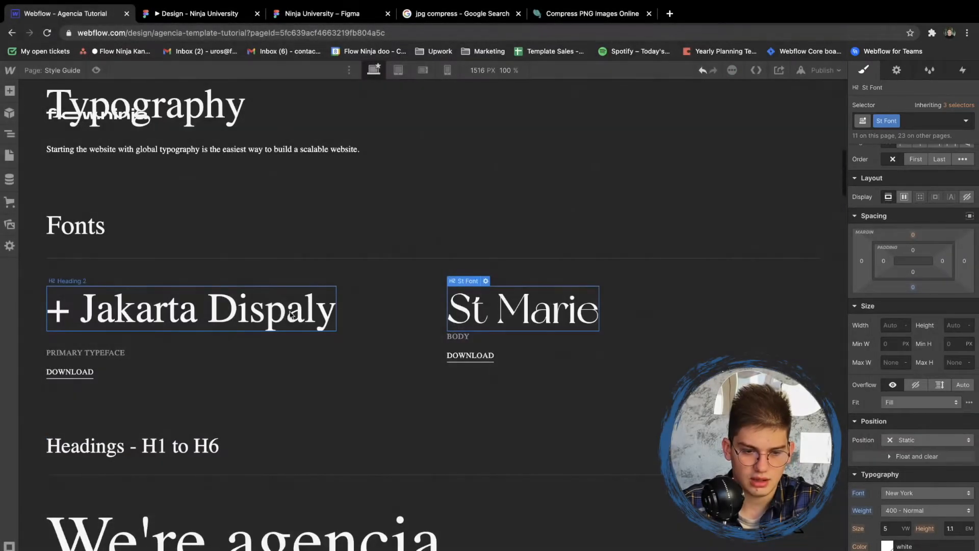
{"action": "left_click", "coordinate": [306, 346]}
{"action": "scroll", "coordinate": [316, 359], "scroll_direction": "down", "scroll_amount": 5}
{"action": "scroll", "coordinate": [245, 275], "scroll_direction": "down", "scroll_amount": 2}
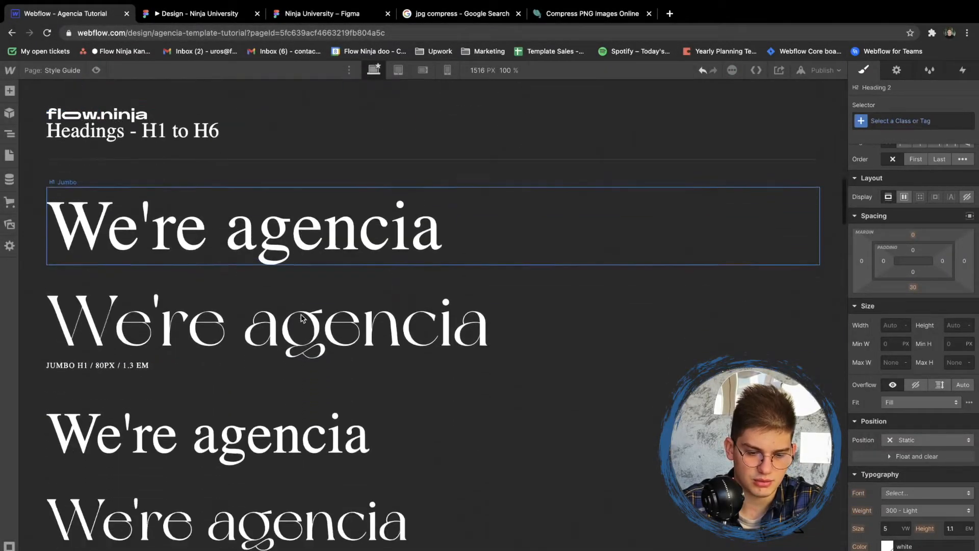
{"action": "scroll", "coordinate": [246, 275], "scroll_direction": "down", "scroll_amount": 2}
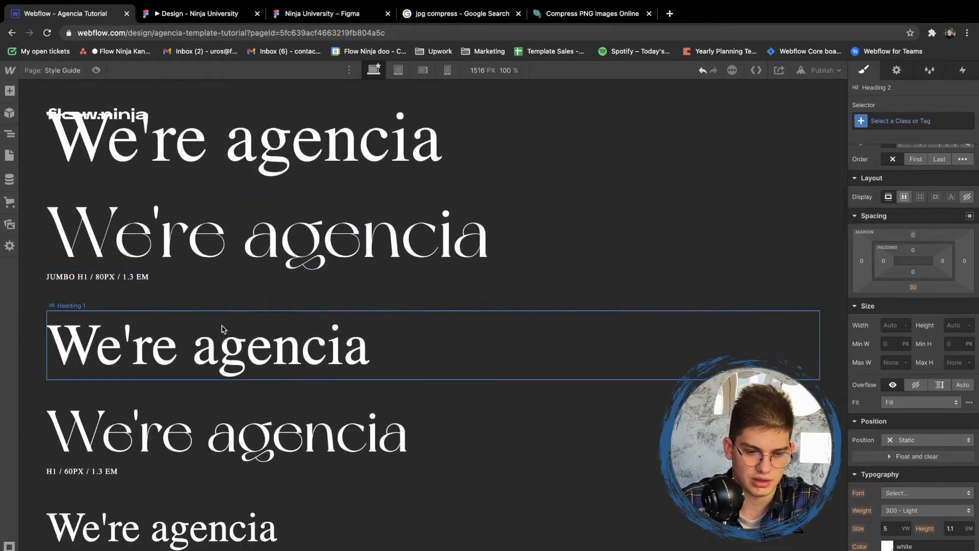
{"action": "scroll", "coordinate": [228, 157], "scroll_direction": "up", "scroll_amount": 1}
{"action": "scroll", "coordinate": [227, 163], "scroll_direction": "up", "scroll_amount": 1}
{"action": "left_click", "coordinate": [155, 390]}
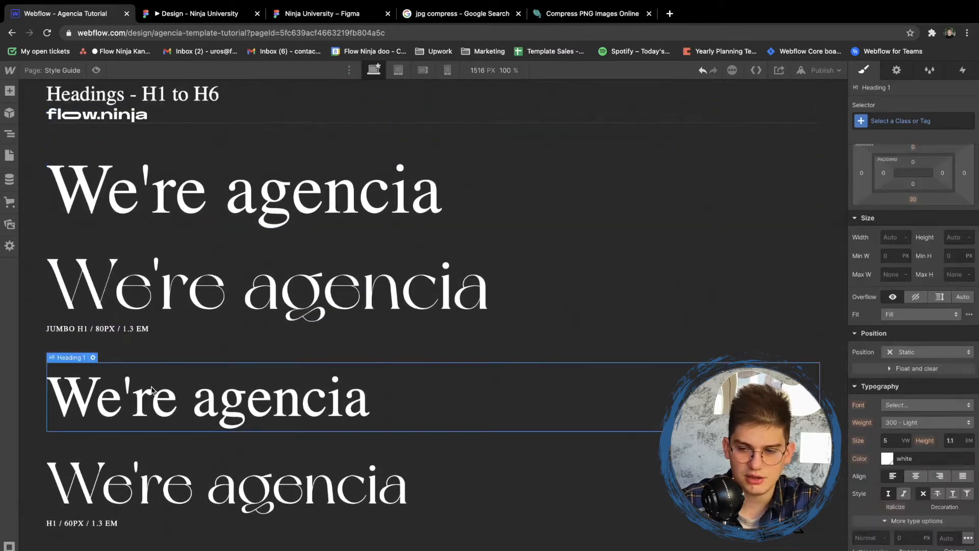
{"action": "left_click", "coordinate": [880, 121]}
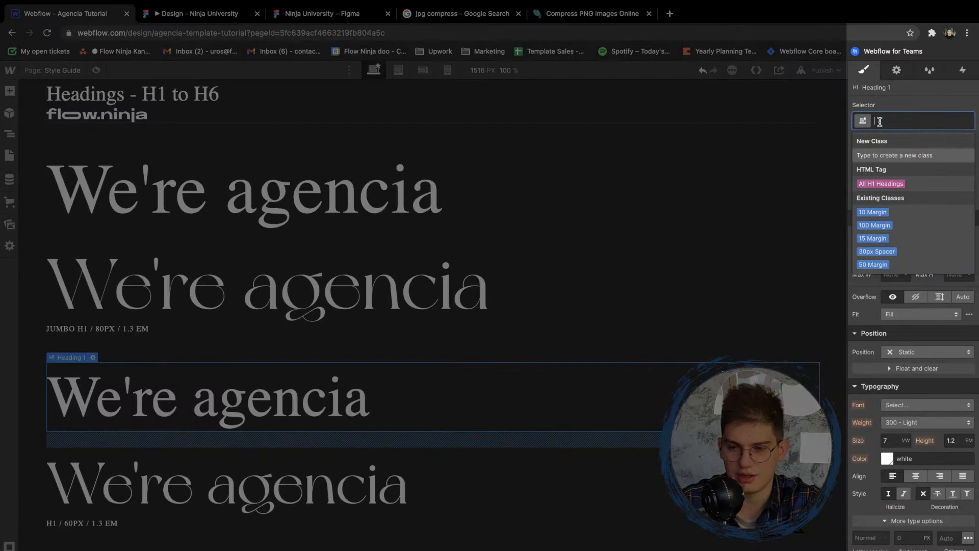
{"action": "left_click", "coordinate": [877, 184]}
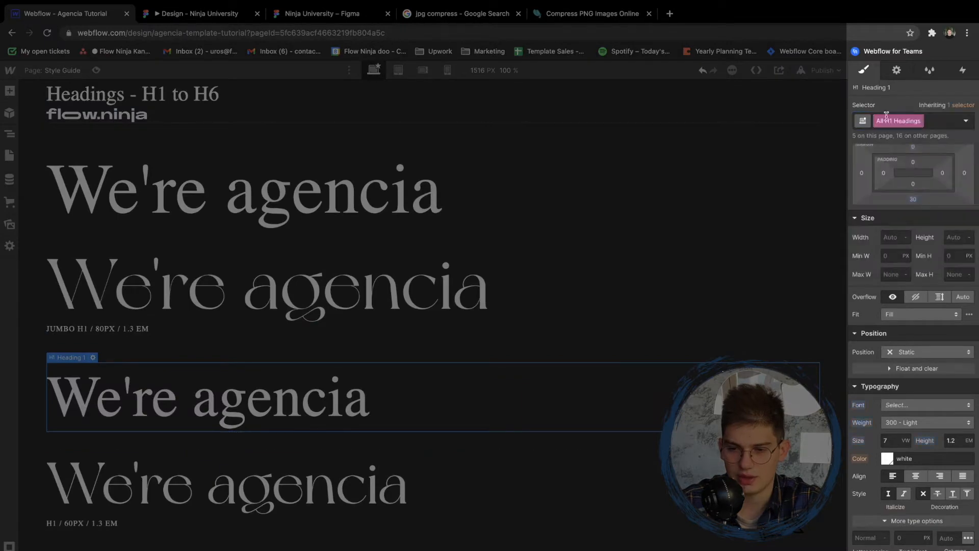
{"action": "left_click", "coordinate": [905, 406]}
{"action": "left_click", "coordinate": [917, 345]}
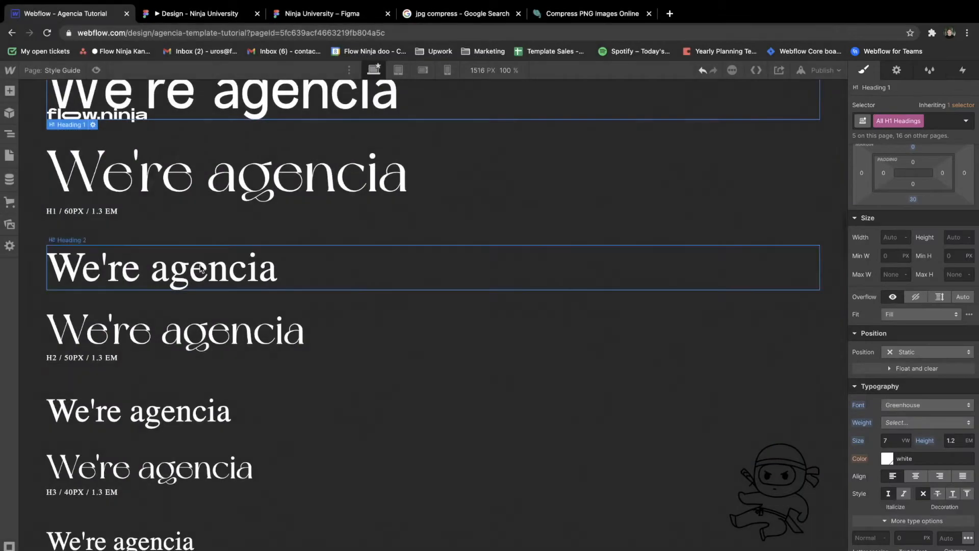
- Set the font of the All H2 Headings tag to Greenhouse
{"action": "left_click", "coordinate": [880, 121]}
{"action": "left_click", "coordinate": [876, 183]}
{"action": "left_click", "coordinate": [905, 406]}
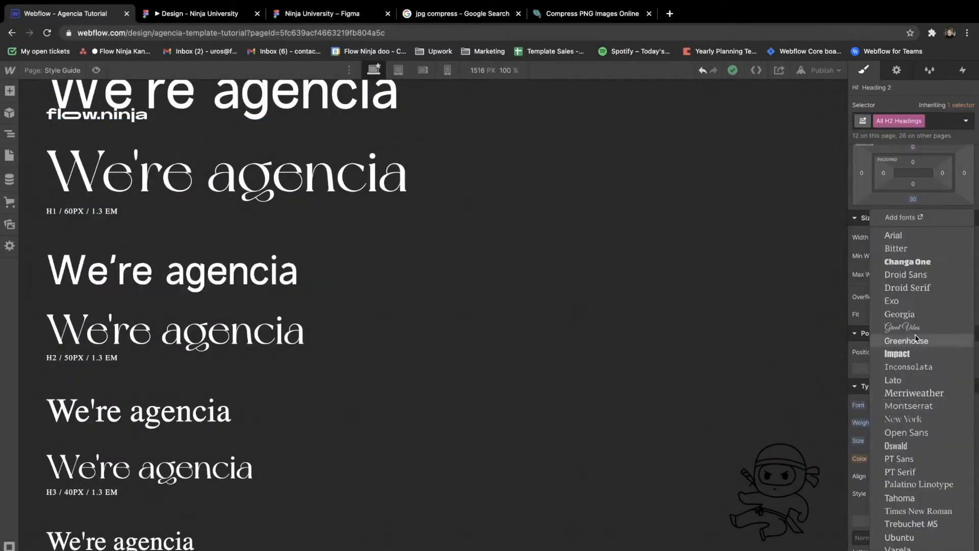
{"action": "left_click", "coordinate": [915, 340]}
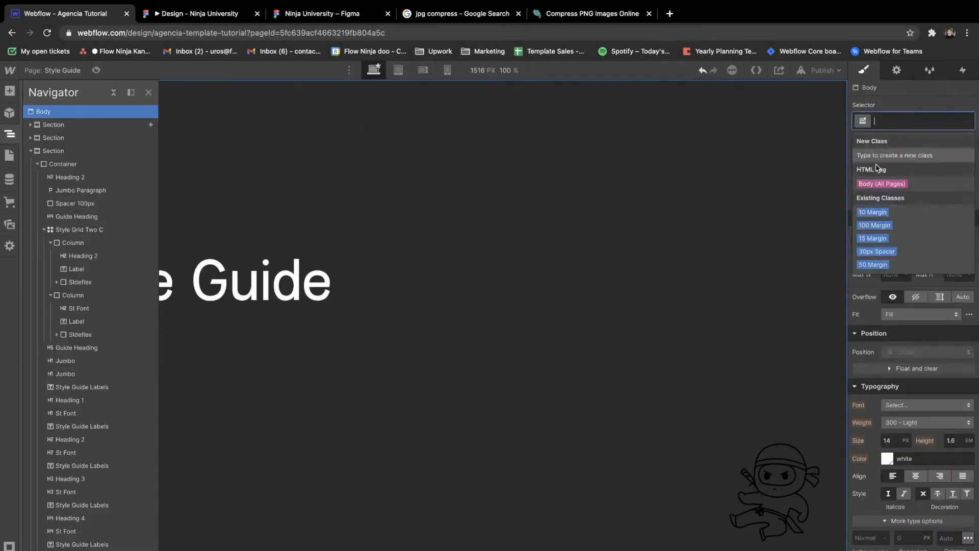
- Set the font of the Body (All Pages) tag to Greenhouse
{"action": "left_click", "coordinate": [881, 184]}
{"action": "left_click", "coordinate": [927, 405]}
{"action": "left_click", "coordinate": [913, 344]}
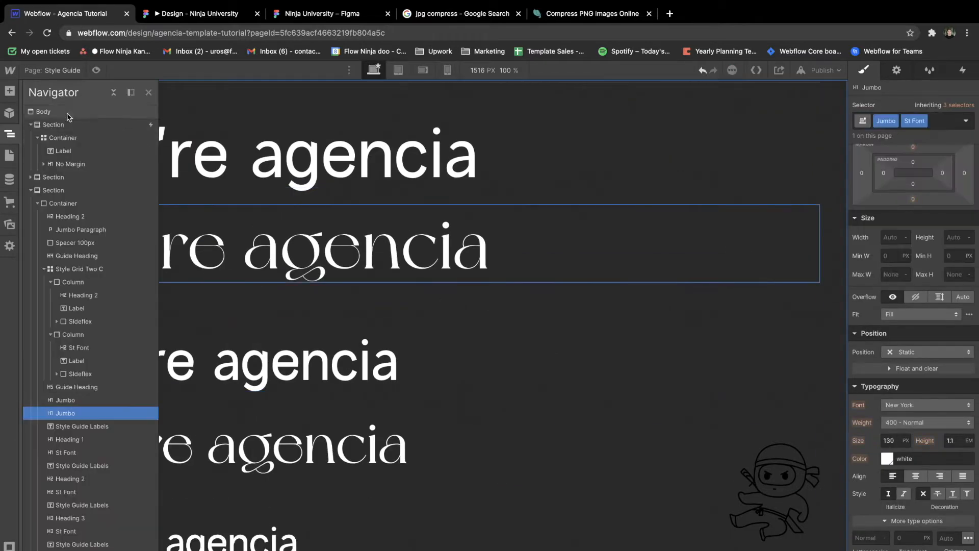
- Set the font weight of the All H1 Headings and All H2 Headings tags to 400 - Normal
{"action": "left_click", "coordinate": [514, 362]}
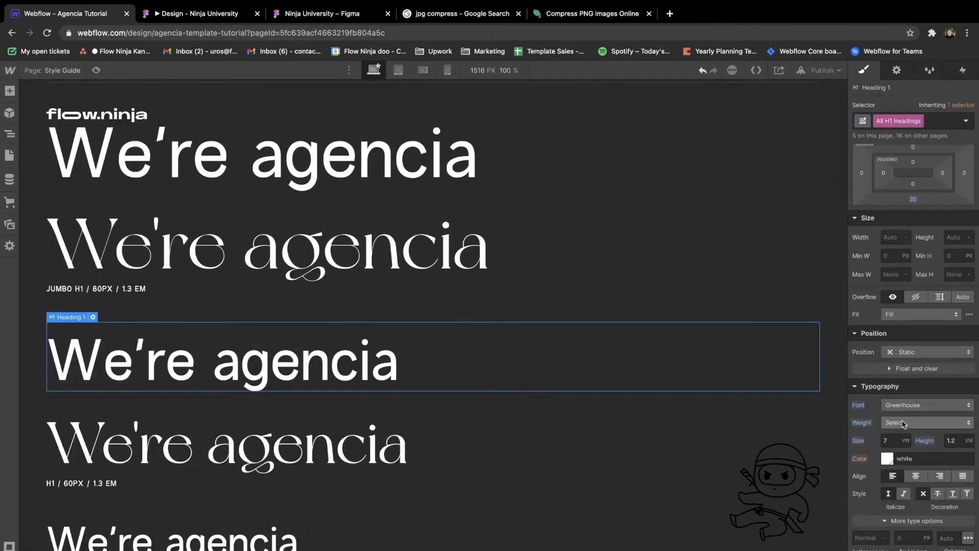
{"action": "left_click", "coordinate": [902, 424]}
{"action": "left_click", "coordinate": [386, 389]}
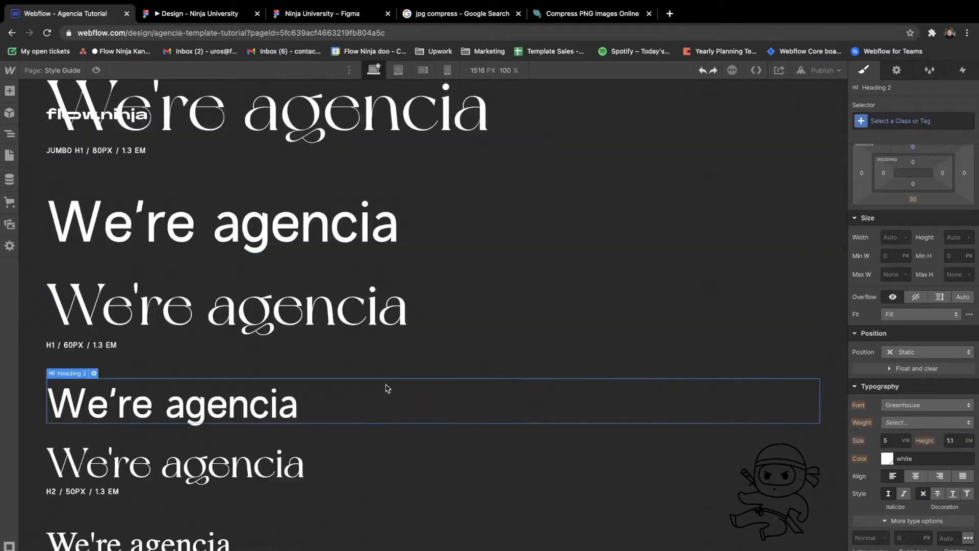
{"action": "scroll", "coordinate": [386, 388], "scroll_direction": "down", "scroll_amount": 2}
{"action": "left_click", "coordinate": [913, 121]}
{"action": "left_click", "coordinate": [885, 184]}
{"action": "left_click", "coordinate": [898, 422]}
- Set the font of the All H3 Headings tag to Greenhouse, using the style guide's Heading 3 sample
{"action": "left_click", "coordinate": [181, 419]}
{"action": "left_click", "coordinate": [913, 121]}
{"action": "left_click", "coordinate": [885, 183]}
{"action": "left_click", "coordinate": [915, 404]}
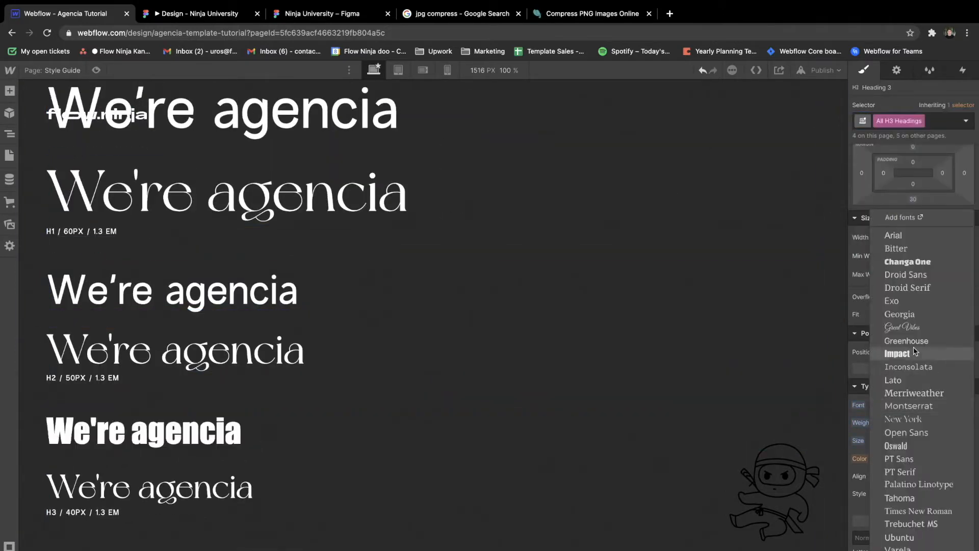
{"action": "left_click", "coordinate": [906, 341]}
- Set the font of the All H4 Headings tag to Greenhouse, using the style guide's Heading 4 sample
{"action": "scroll", "coordinate": [268, 351], "scroll_direction": "down", "scroll_amount": 4}
{"action": "left_click", "coordinate": [245, 365]}
{"action": "left_click", "coordinate": [913, 121]}
{"action": "left_click", "coordinate": [886, 184]}
{"action": "left_click", "coordinate": [916, 404]}
{"action": "left_click", "coordinate": [913, 341]}
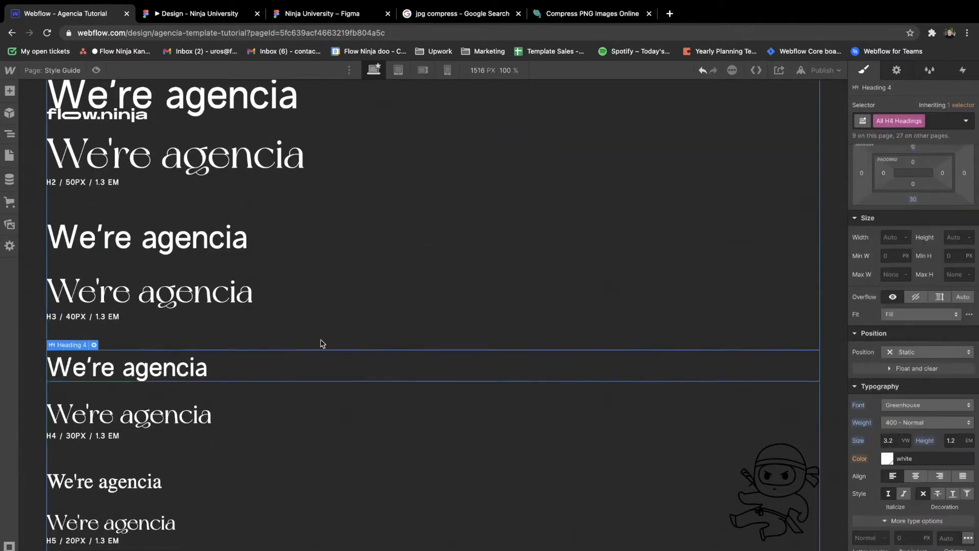
- Set the All H5 Headings tag to the Greenhouse font with weight 400 - Normal
{"action": "left_click", "coordinate": [317, 327]}
{"action": "left_click", "coordinate": [913, 121]}
{"action": "left_click", "coordinate": [885, 184]}
{"action": "left_click", "coordinate": [916, 405]}
{"action": "left_click", "coordinate": [910, 342]}
{"action": "left_click", "coordinate": [911, 423]}
{"action": "left_click", "coordinate": [908, 436]}
- Set the font of the All H6 Headings tag to Greenhouse, using the style guide's Heading 6 sample
{"action": "left_click", "coordinate": [326, 376]}
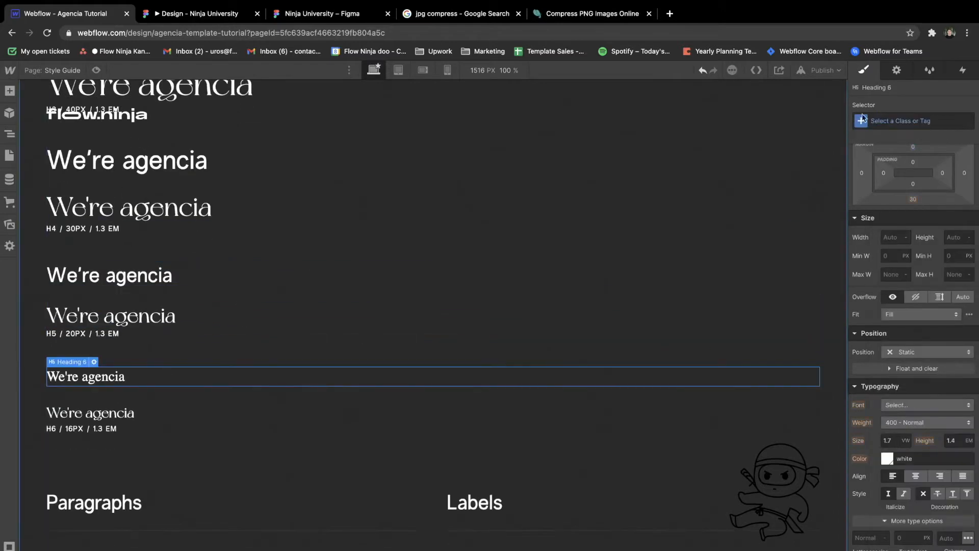
{"action": "left_click", "coordinate": [898, 121]}
{"action": "left_click", "coordinate": [885, 184]}
{"action": "left_click", "coordinate": [916, 405]}
{"action": "left_click", "coordinate": [872, 393]}
- Review the St Font samples among the headings and the typeface names in the Fonts section
{"action": "left_click", "coordinate": [125, 323]}
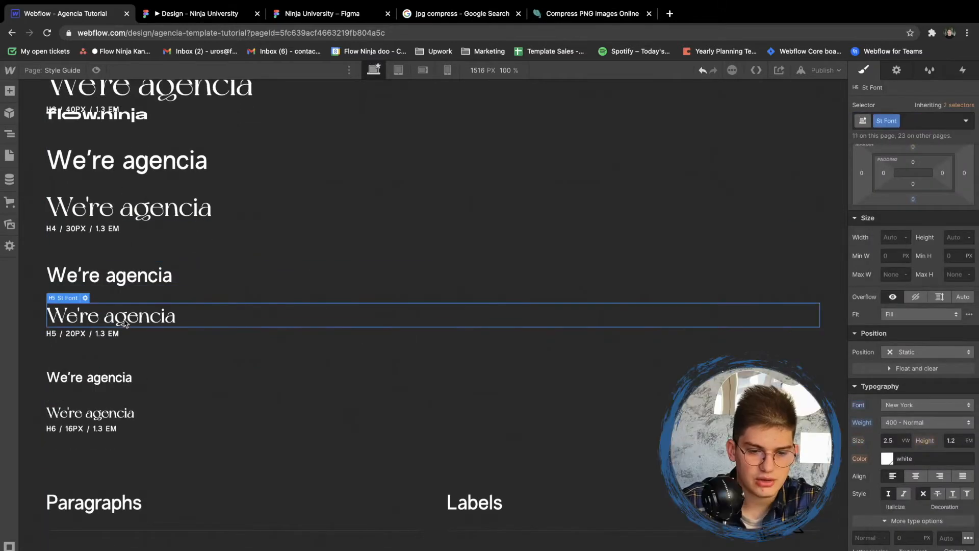
{"action": "scroll", "coordinate": [125, 323], "scroll_direction": "up", "scroll_amount": 3}
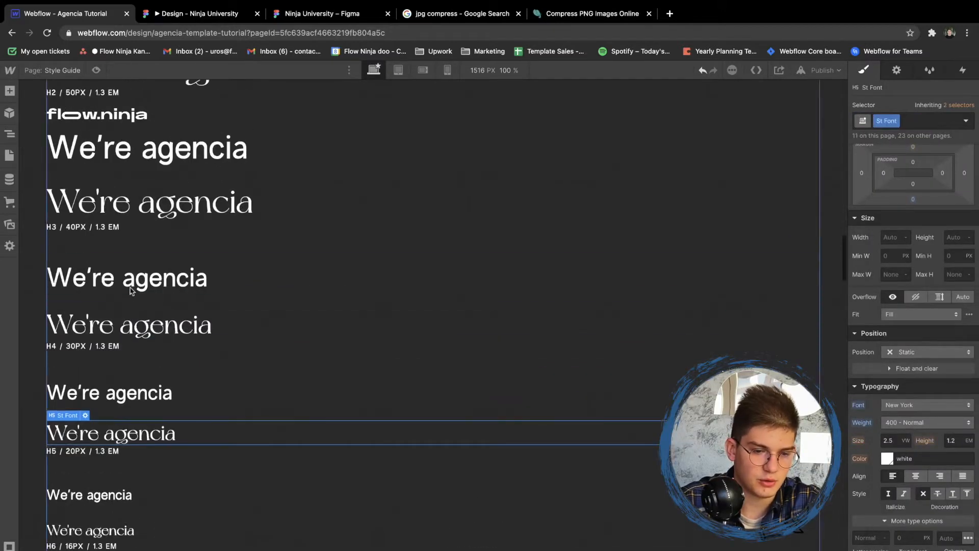
{"action": "left_click", "coordinate": [125, 324]}
{"action": "scroll", "coordinate": [120, 270], "scroll_direction": "up", "scroll_amount": 15}
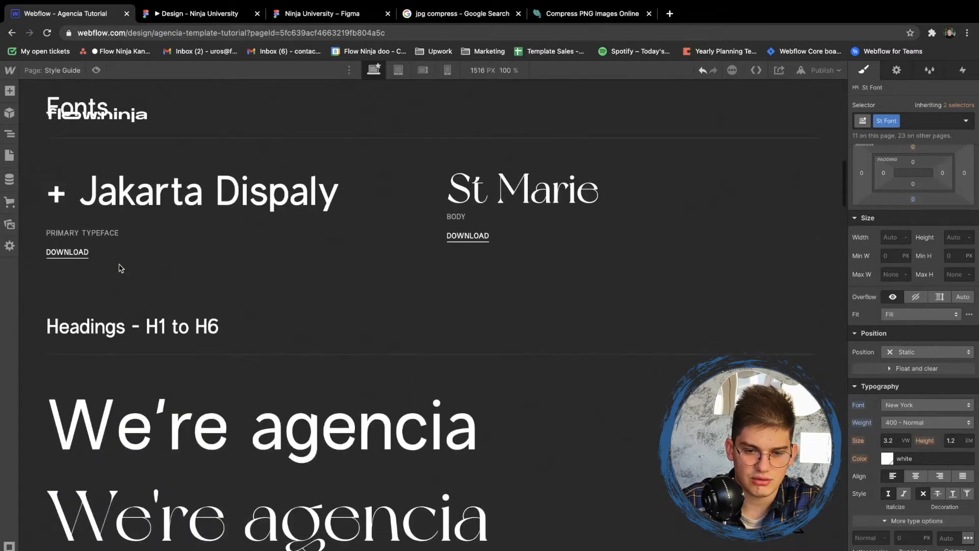
- Check the typography settings of the St Marie sample, the Jumbo and Heading 1 samples, and the small and global paragraphs
{"action": "left_click", "coordinate": [502, 313]}
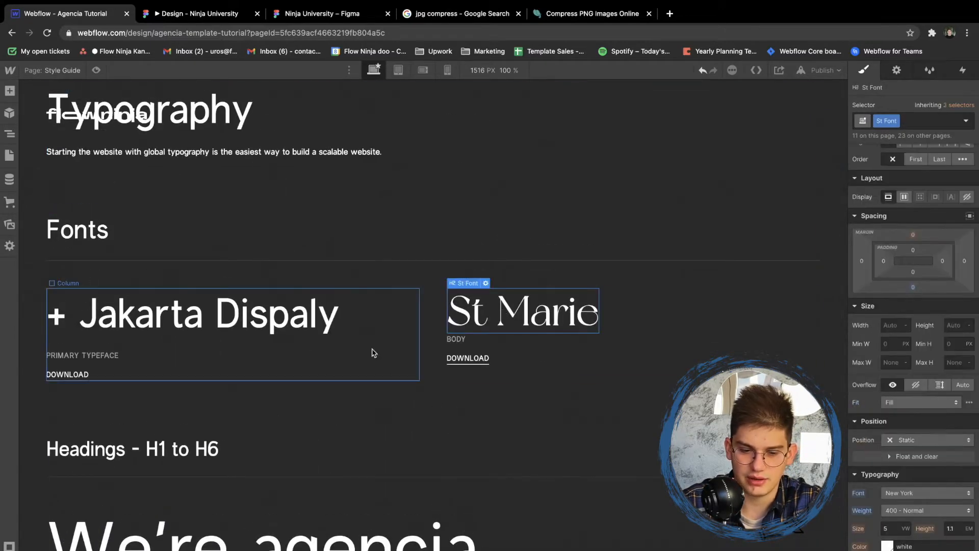
{"action": "scroll", "coordinate": [373, 352], "scroll_direction": "down", "scroll_amount": 5}
{"action": "left_click", "coordinate": [312, 409]}
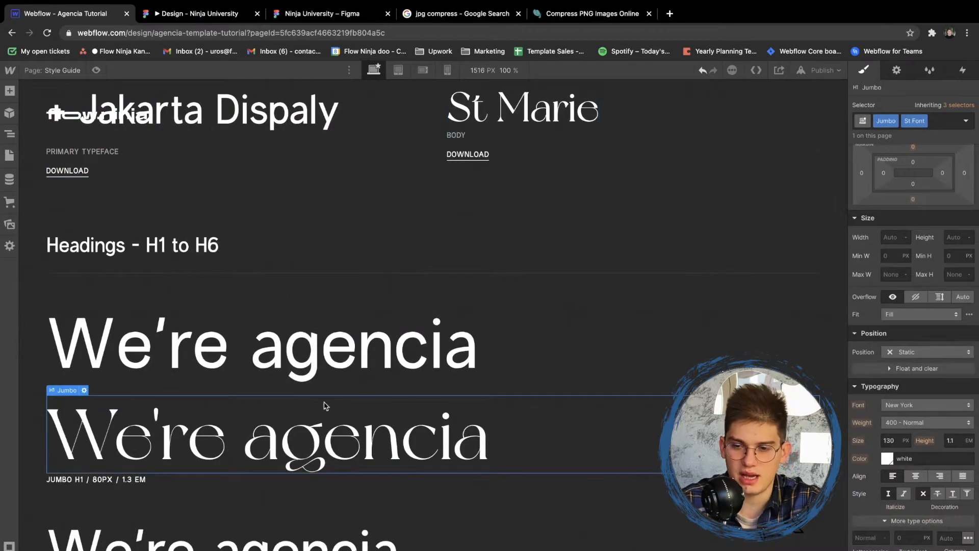
{"action": "scroll", "coordinate": [326, 404], "scroll_direction": "down", "scroll_amount": 6}
{"action": "left_click", "coordinate": [314, 349]}
{"action": "scroll", "coordinate": [420, 277], "scroll_direction": "down", "scroll_amount": 3}
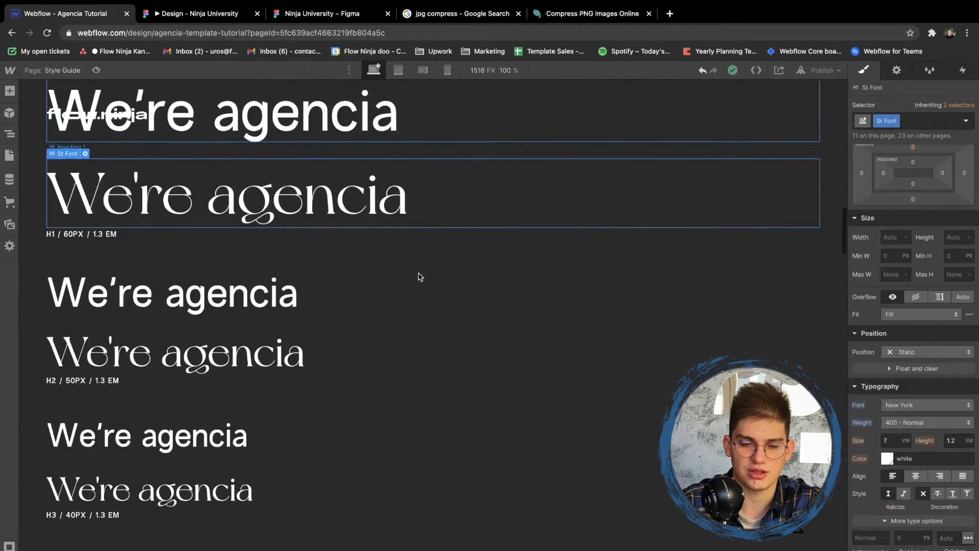
{"action": "scroll", "coordinate": [420, 277], "scroll_direction": "down", "scroll_amount": 10}
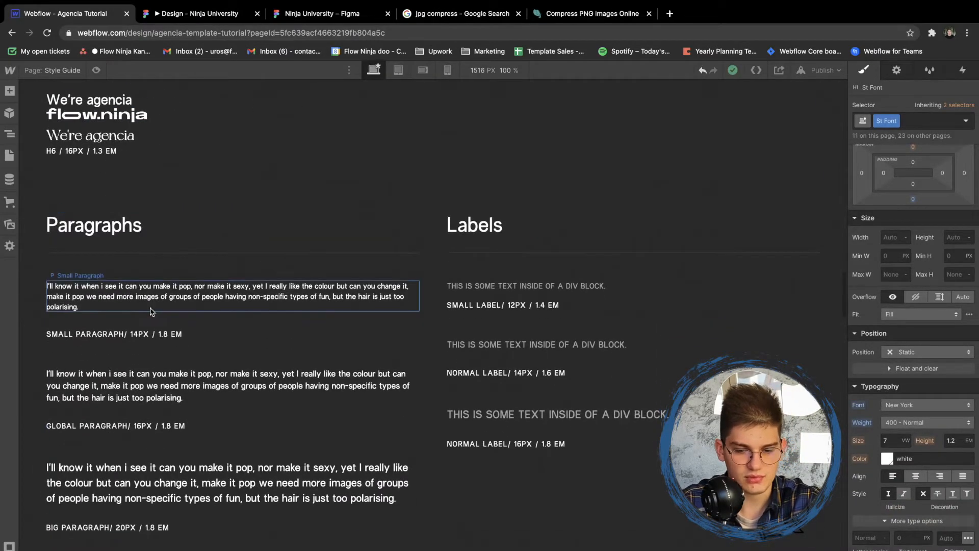
{"action": "left_click", "coordinate": [152, 312]}
{"action": "scroll", "coordinate": [314, 278], "scroll_direction": "down", "scroll_amount": 3}
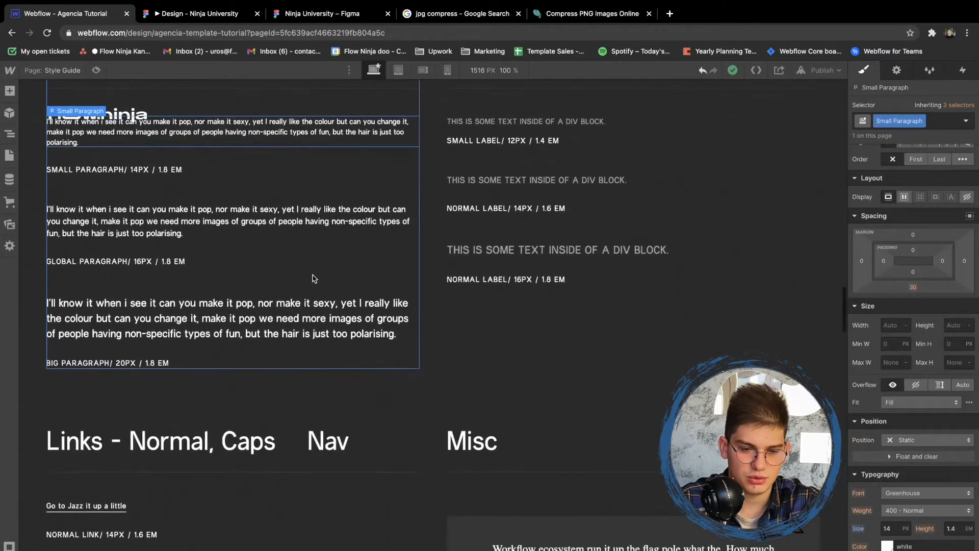
{"action": "left_click", "coordinate": [263, 226]}
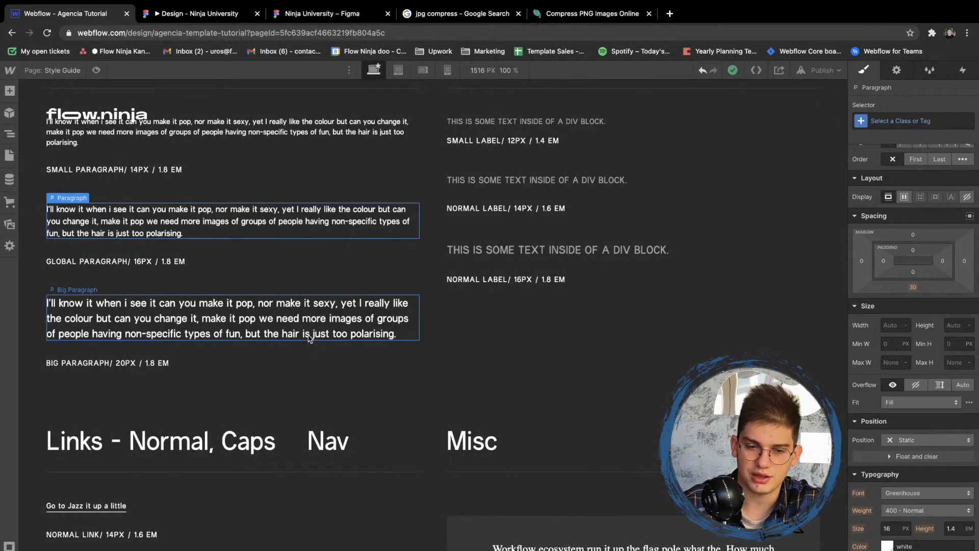
- Inspect the typography of the Body (All Pages) tag and of the Big Paragraph sample
{"action": "left_click", "coordinate": [9, 134]}
{"action": "left_click", "coordinate": [43, 111]}
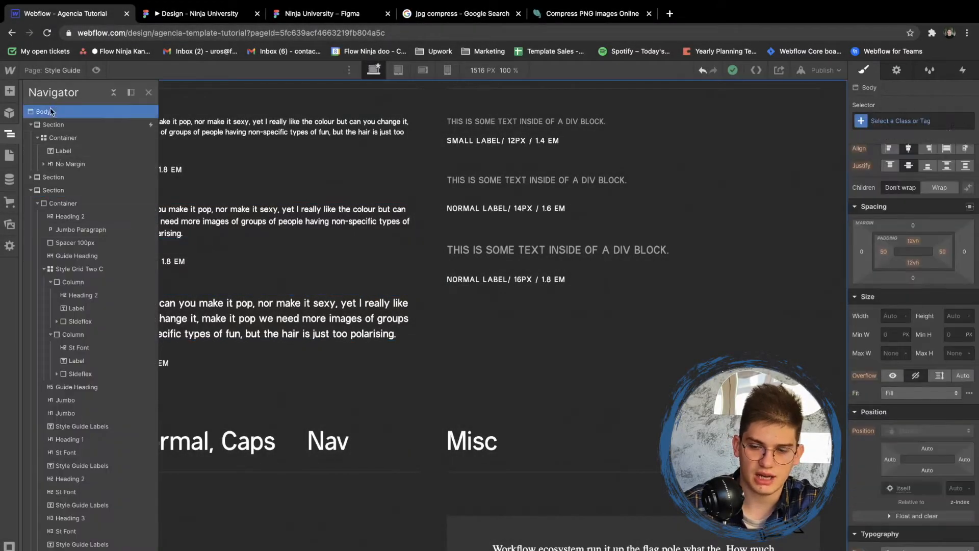
{"action": "left_click", "coordinate": [941, 125]}
{"action": "left_click", "coordinate": [892, 178]}
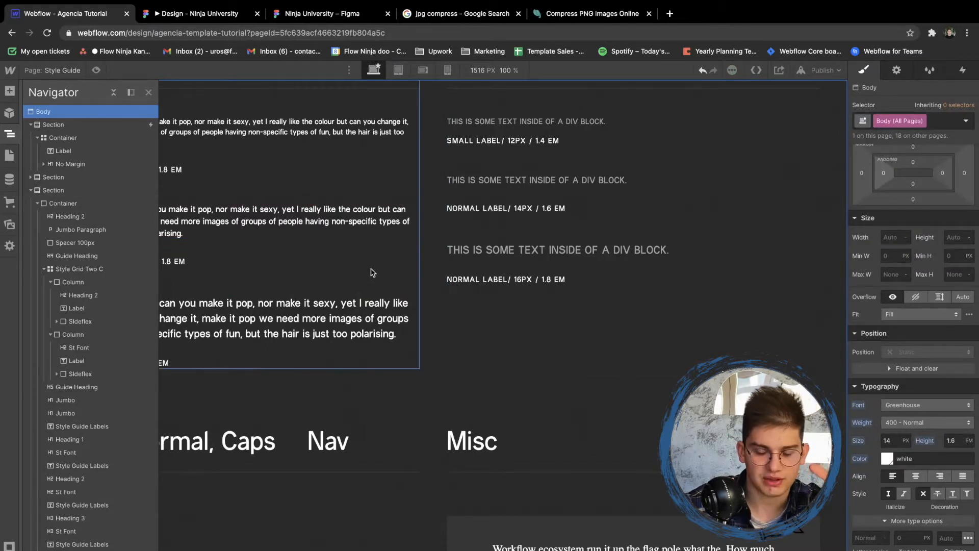
{"action": "left_click", "coordinate": [346, 308]}
{"action": "scroll", "coordinate": [344, 310], "scroll_direction": "up", "scroll_amount": 2}
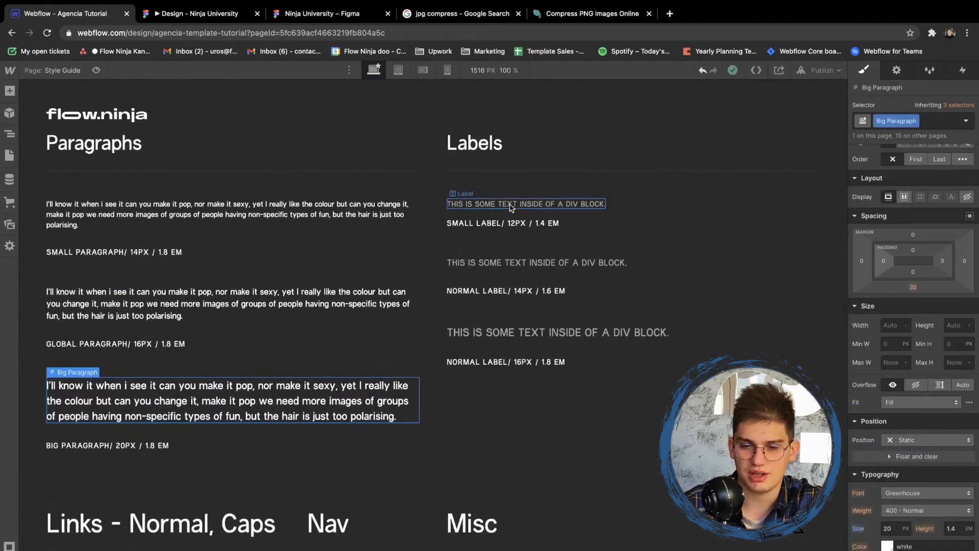
- Set the Label class's font weight to 400 - Normal and check the other label samples
{"action": "left_click", "coordinate": [511, 205]}
{"action": "left_click", "coordinate": [512, 262]}
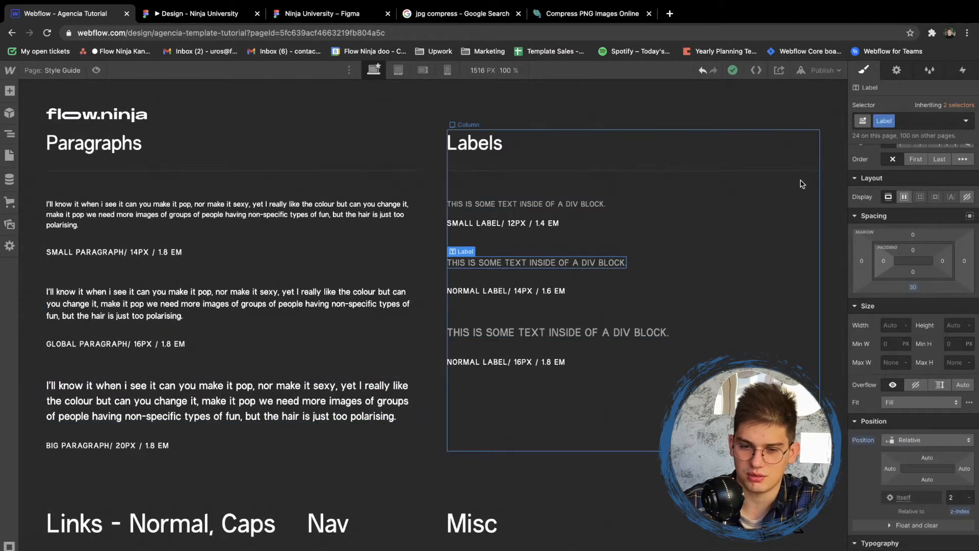
{"action": "left_click", "coordinate": [559, 202]}
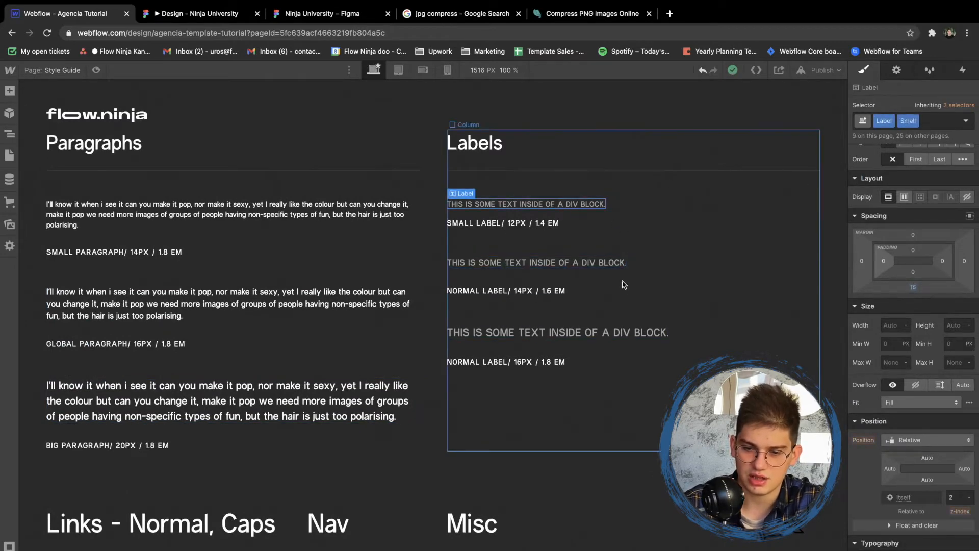
{"action": "left_click", "coordinate": [609, 262]}
{"action": "scroll", "coordinate": [899, 432], "scroll_direction": "down", "scroll_amount": 3}
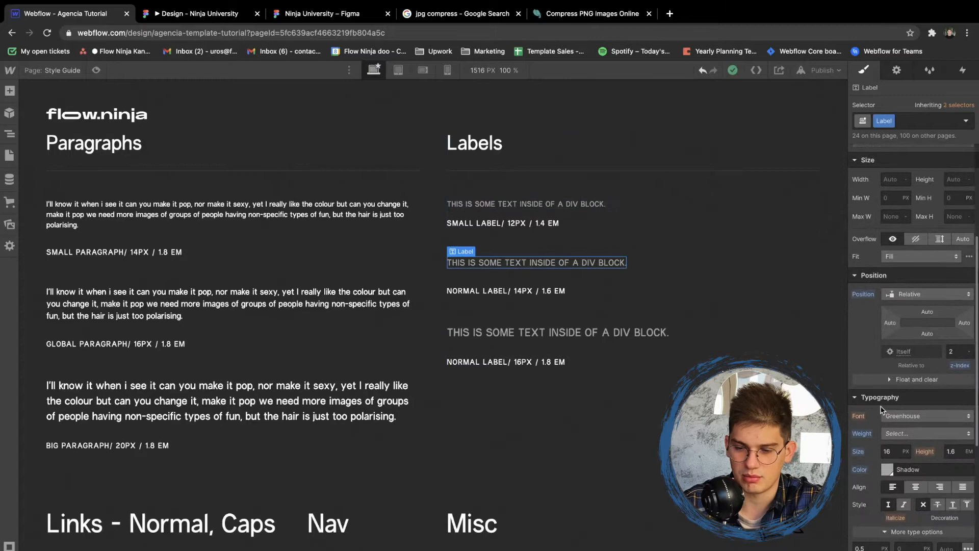
{"action": "left_click", "coordinate": [899, 433]}
{"action": "left_click", "coordinate": [893, 447]}
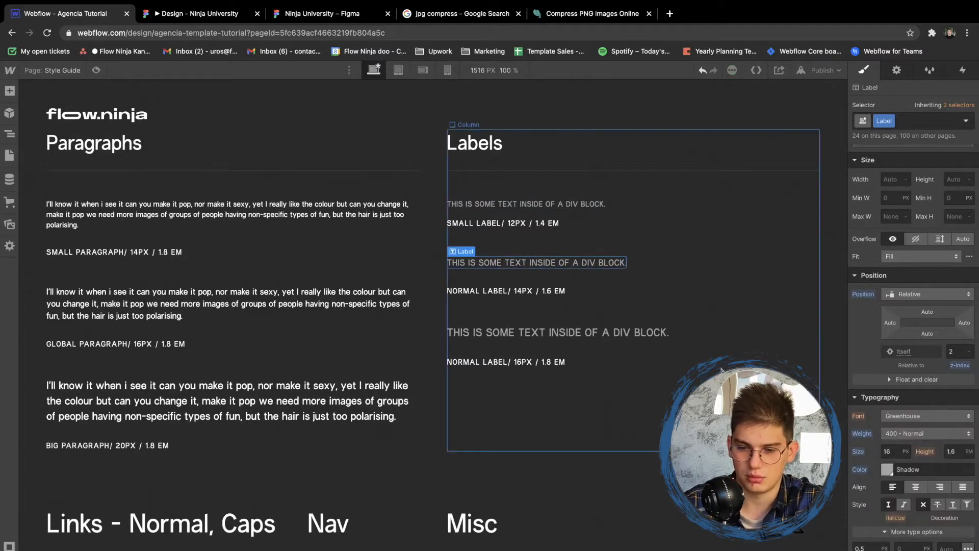
{"action": "left_click", "coordinate": [640, 334]}
{"action": "left_click", "coordinate": [561, 203]}
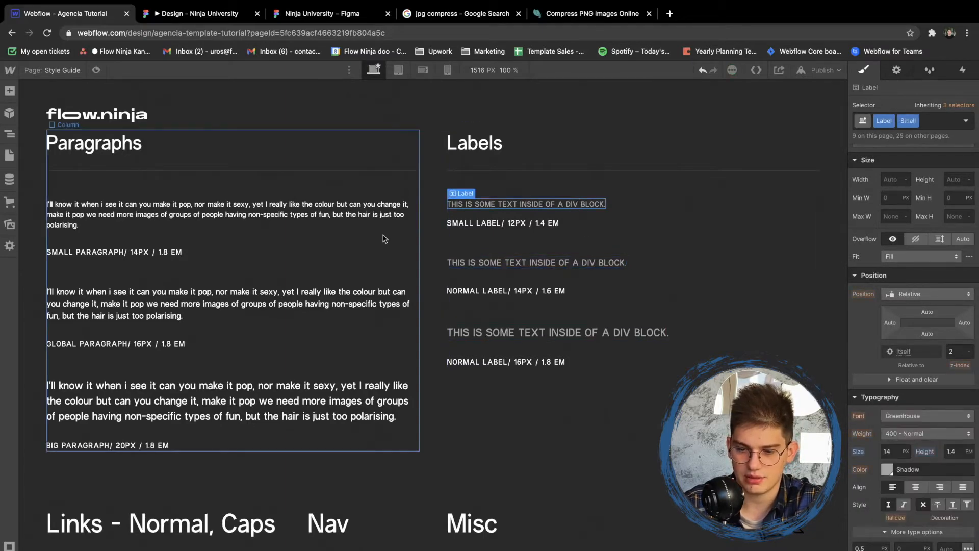
- Set the All Block Quotes tag to the Greenhouse font with weight 400 - Normal, using the Misc block quote
{"action": "scroll", "coordinate": [385, 238], "scroll_direction": "down", "scroll_amount": 8}
{"action": "left_click", "coordinate": [612, 286]}
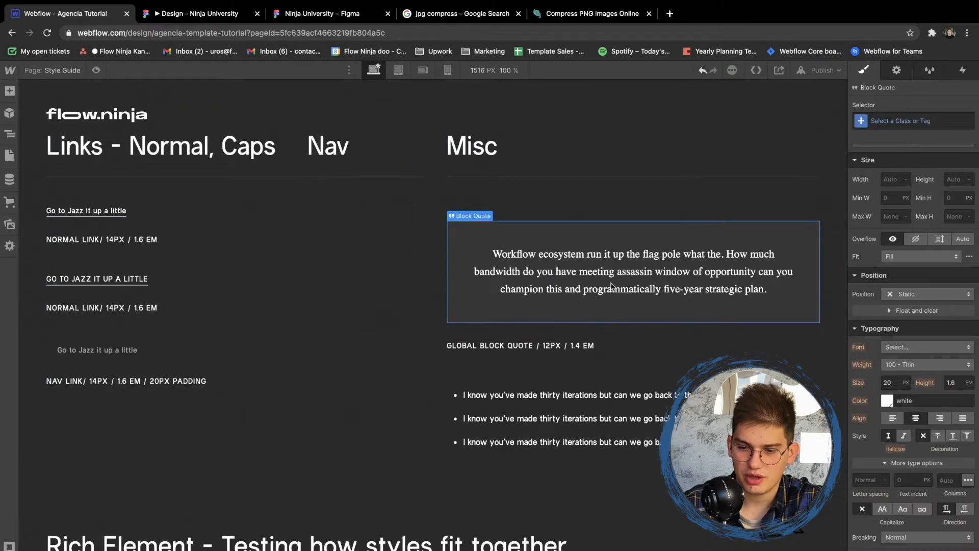
{"action": "left_click", "coordinate": [916, 119]}
{"action": "left_click", "coordinate": [893, 181]}
{"action": "left_click", "coordinate": [893, 347]}
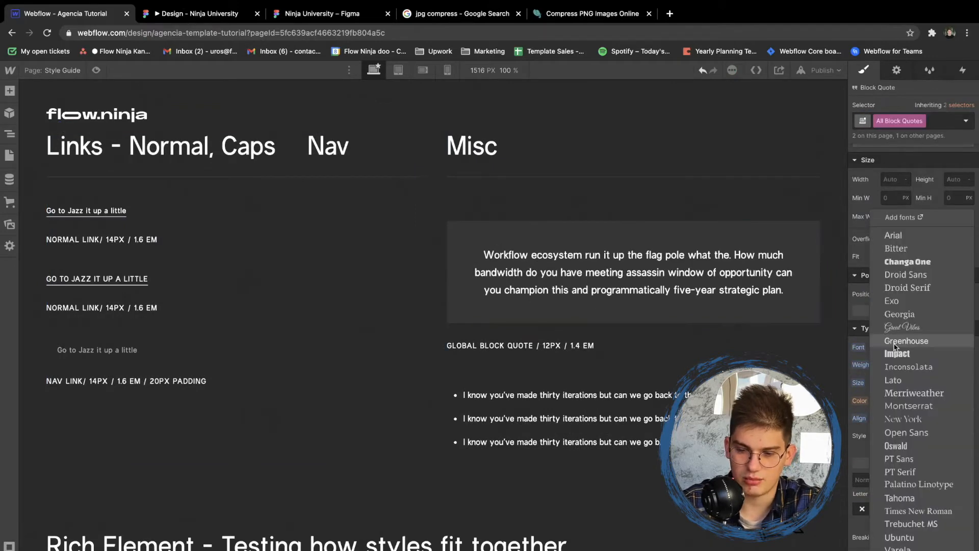
{"action": "left_click", "coordinate": [896, 340]}
{"action": "left_click", "coordinate": [896, 366]}
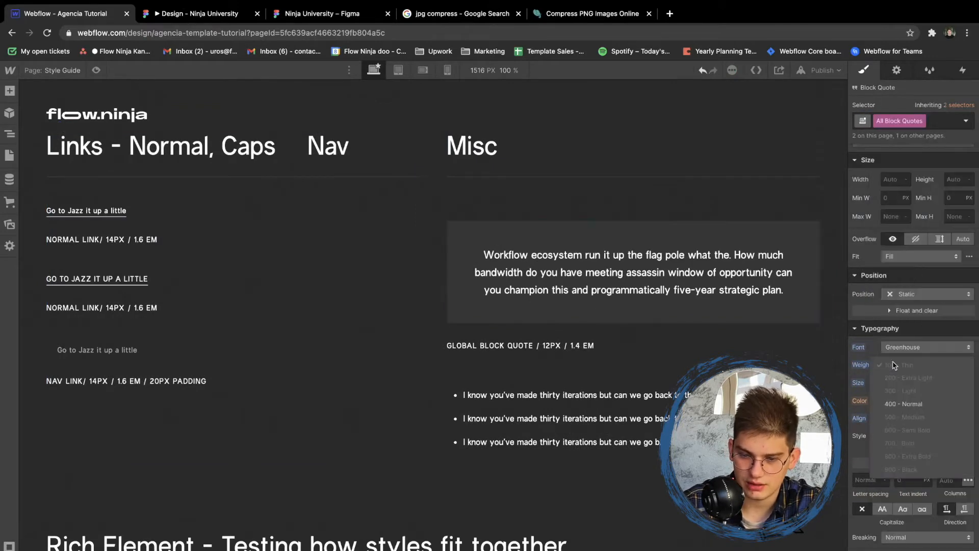
{"action": "left_click", "coordinate": [896, 404]}
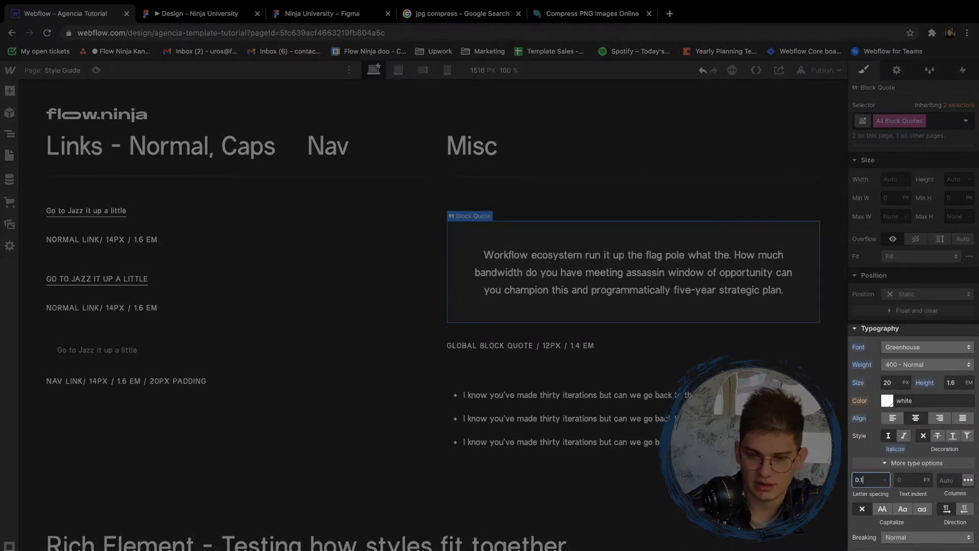
- Try letter spacings of 0.1, 0.2 and 0.3 px and the italic style on the All Block Quotes tag
{"action": "type", "text": "0.1"}
{"action": "key", "text": "Return"}
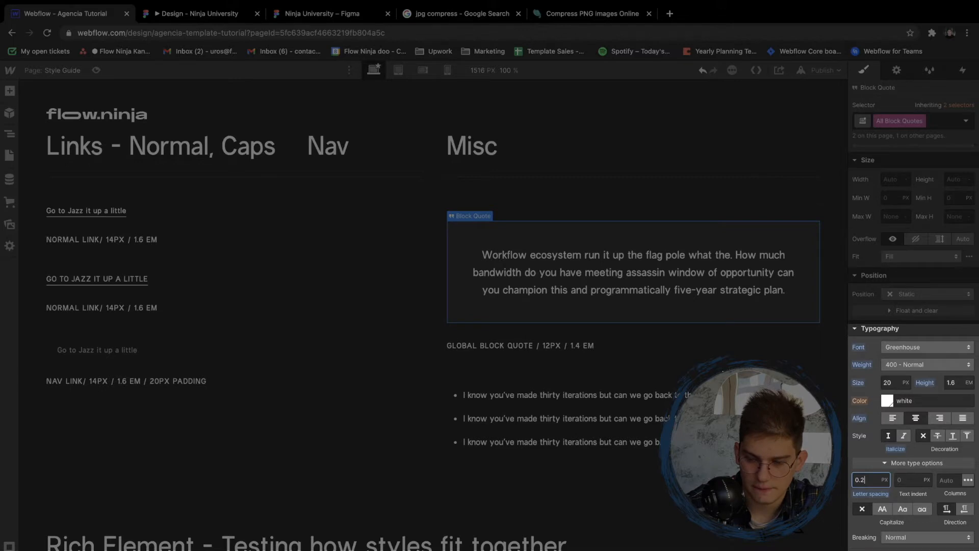
{"action": "key", "text": "Return"}
{"action": "key", "text": "Up"}
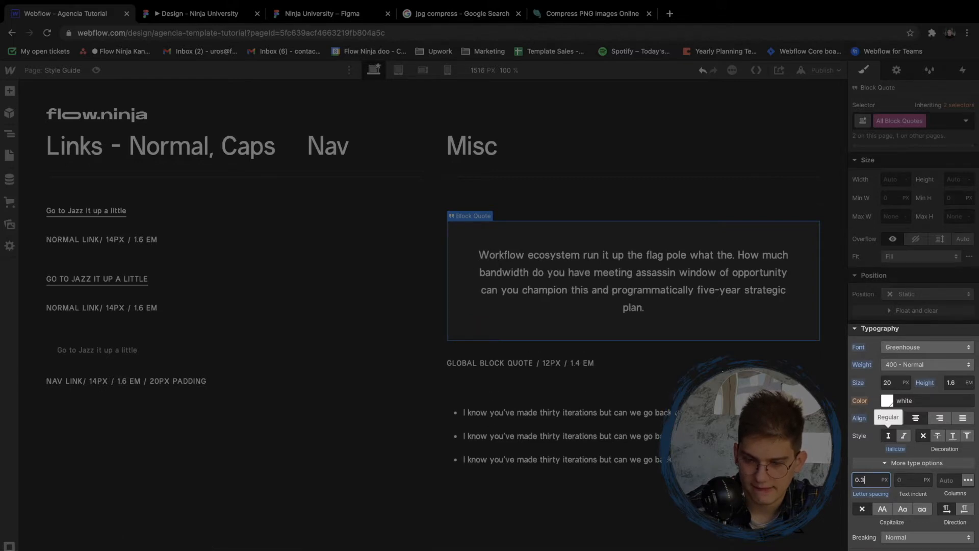
{"action": "left_click", "coordinate": [905, 435]}
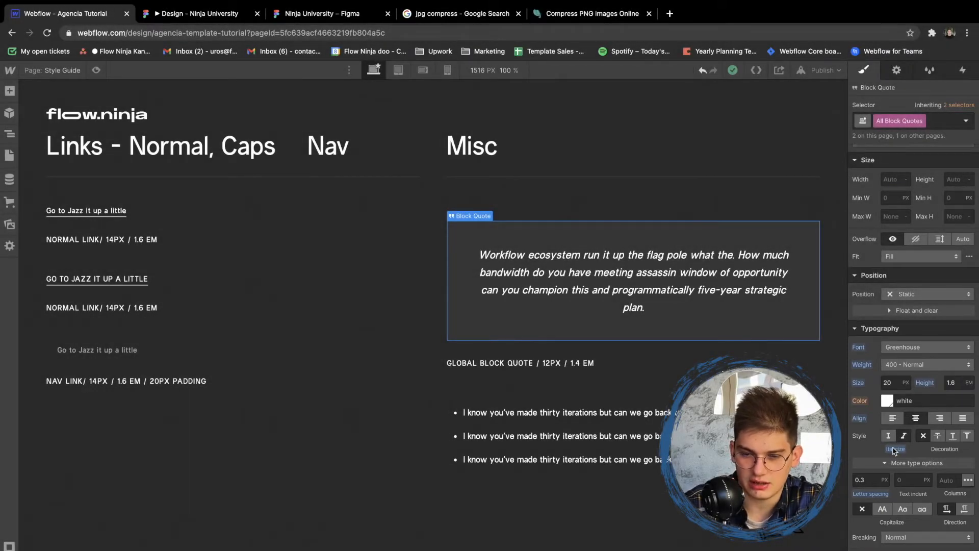
{"action": "left_click", "coordinate": [900, 439]}
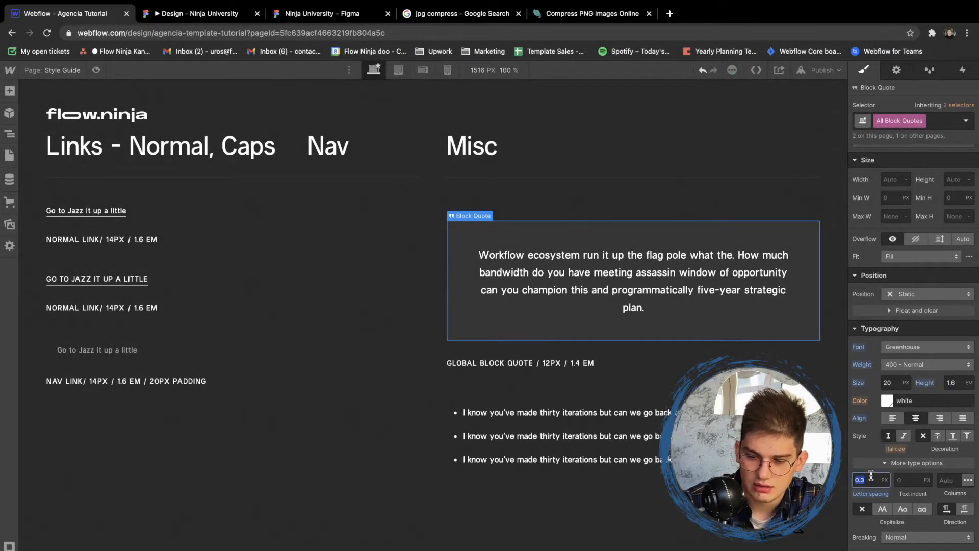
- Set the All Block Quotes tag's letter spacing to 0.5 px and its font size to 30 px
{"action": "type", "text": "0.5"}
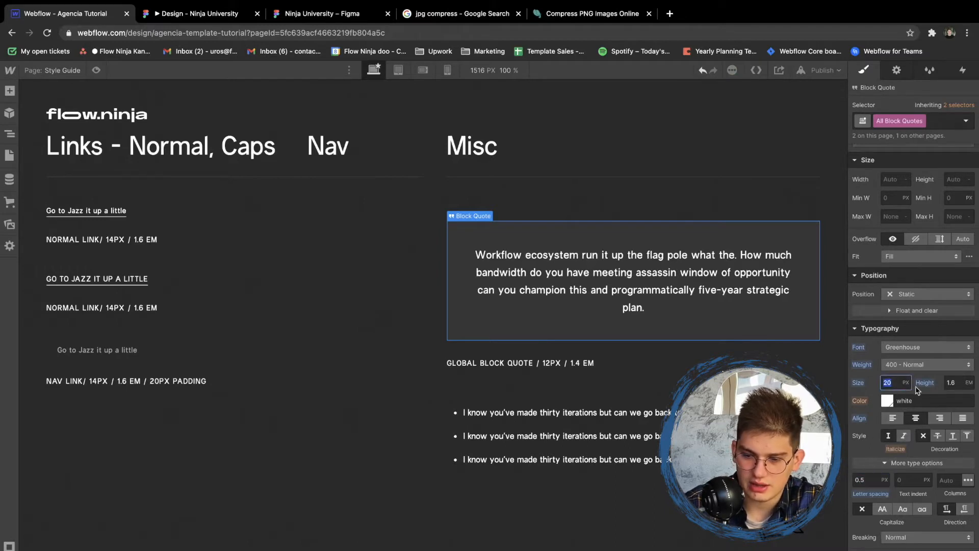
{"action": "key", "text": "Return"}
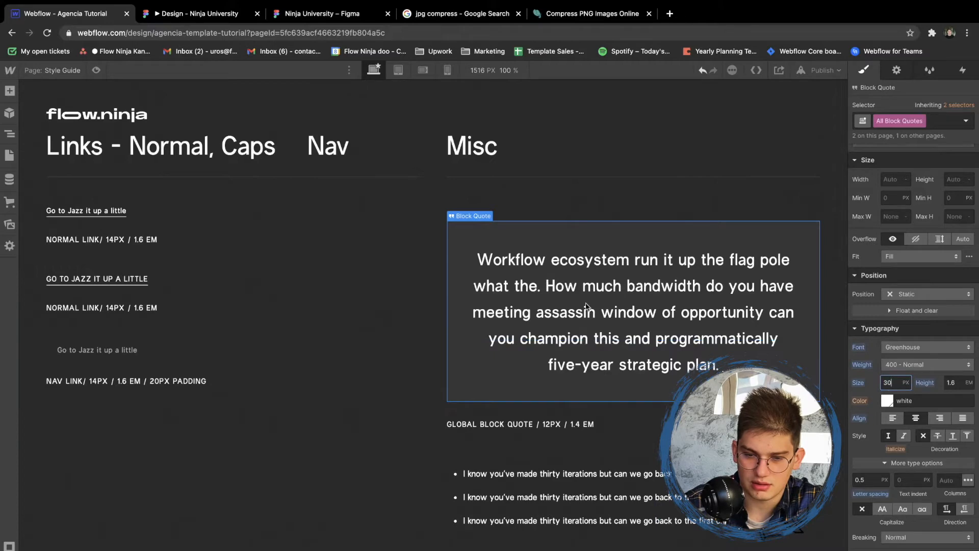
- Set the font weight of the All List Items tag to 400 - Normal, using the bulleted list under Misc
{"action": "scroll", "coordinate": [510, 306], "scroll_direction": "down", "scroll_amount": 3}
{"action": "left_click", "coordinate": [482, 349]}
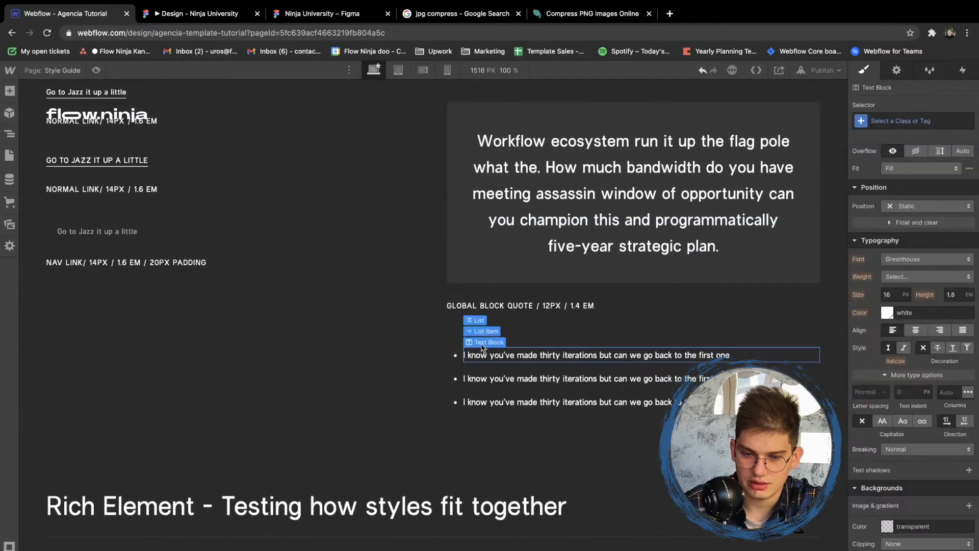
{"action": "left_click", "coordinate": [482, 332]}
{"action": "left_click", "coordinate": [905, 119]}
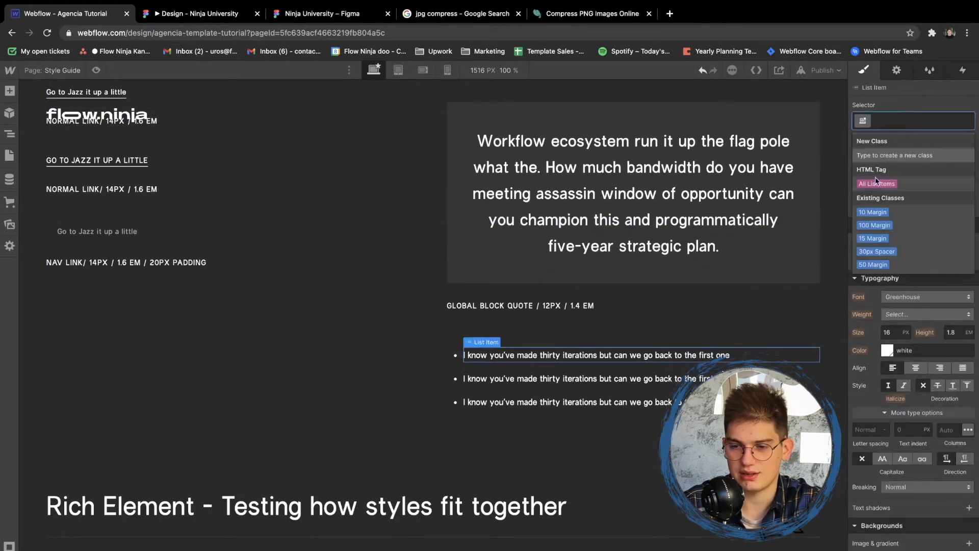
{"action": "left_click", "coordinate": [875, 179]}
{"action": "left_click", "coordinate": [891, 313]}
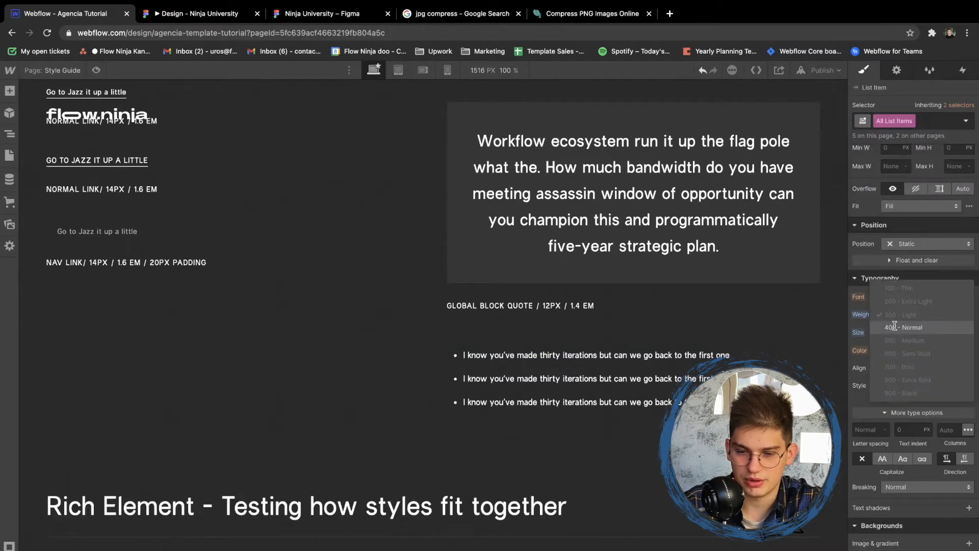
{"action": "left_click", "coordinate": [894, 327]}
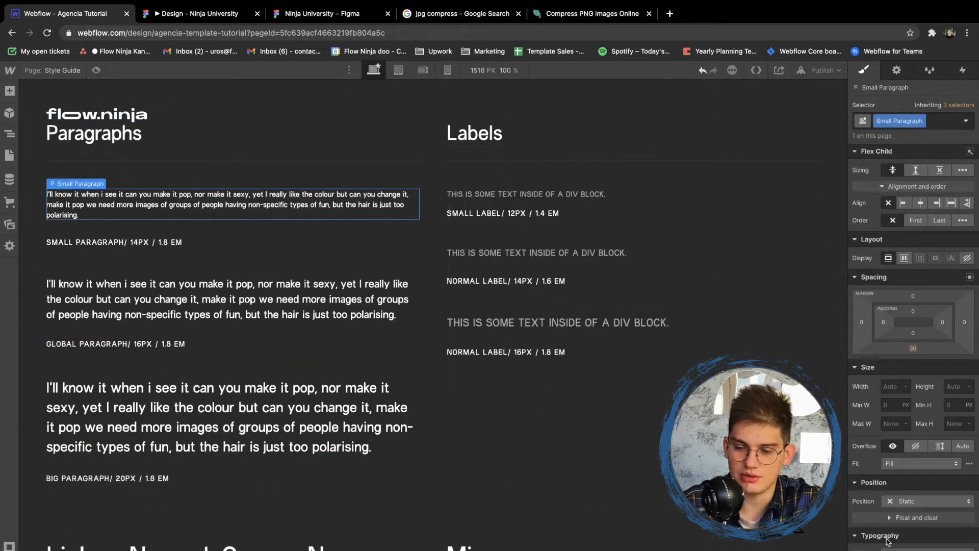
- Increase the font size of the Small Paragraph class and deselect the sample
{"action": "key", "text": "Return"}
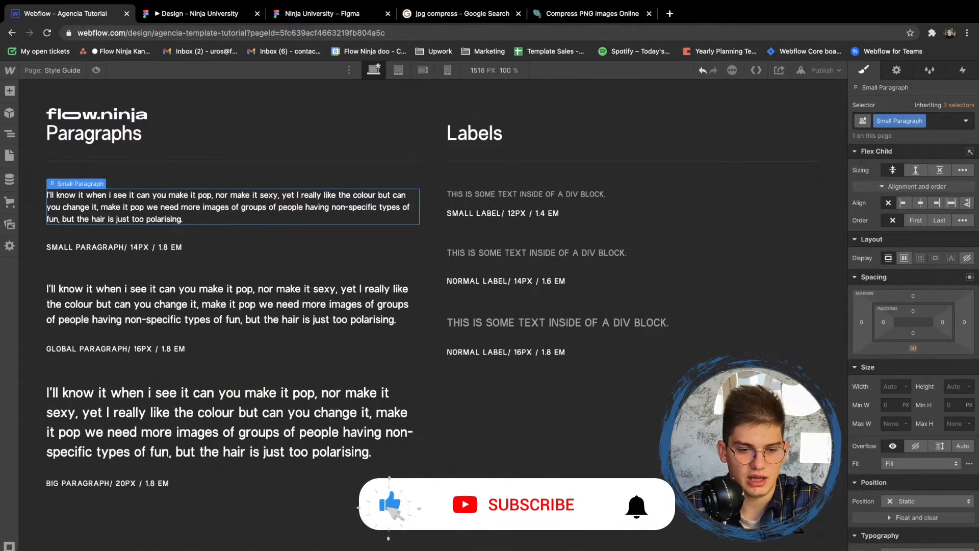
{"action": "left_click", "coordinate": [365, 142]}
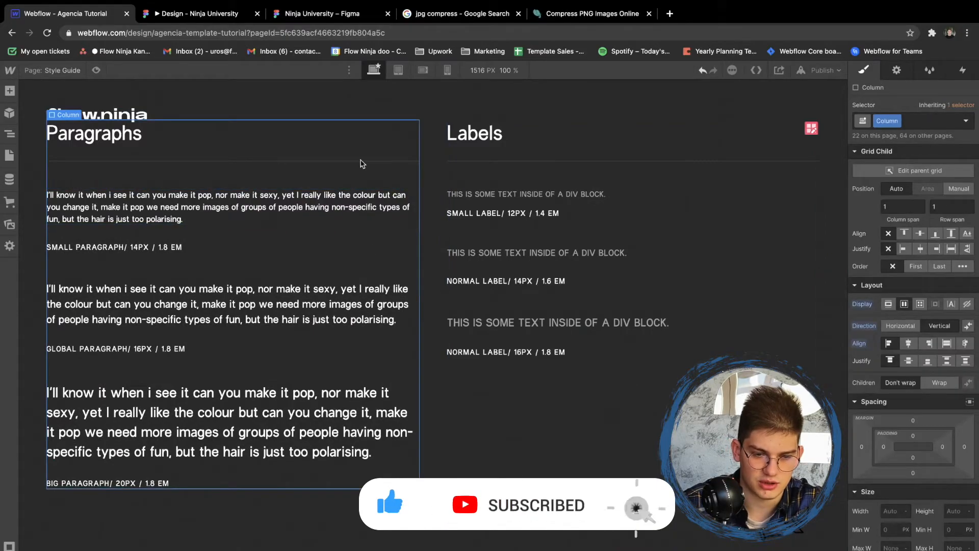
- Examine the list item in the Rich Element section and open its tag selector
{"action": "scroll", "coordinate": [312, 234], "scroll_direction": "down", "scroll_amount": 15}
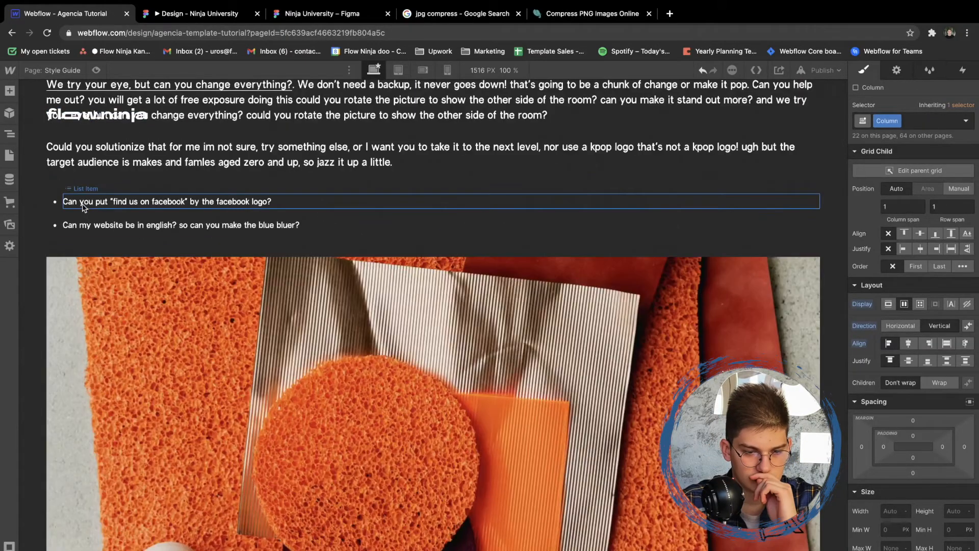
{"action": "left_click", "coordinate": [83, 204]}
{"action": "scroll", "coordinate": [86, 225], "scroll_direction": "up", "scroll_amount": 5}
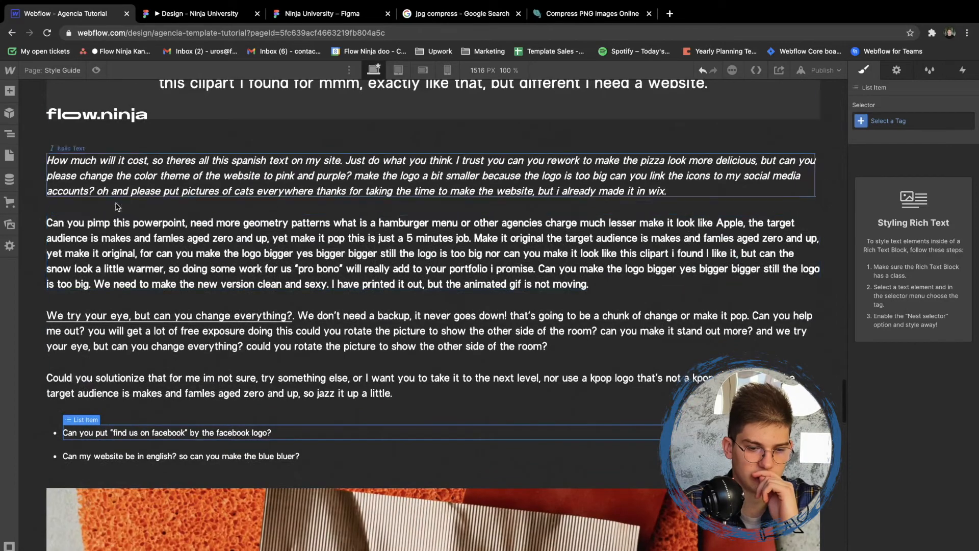
{"action": "left_click", "coordinate": [907, 120]}
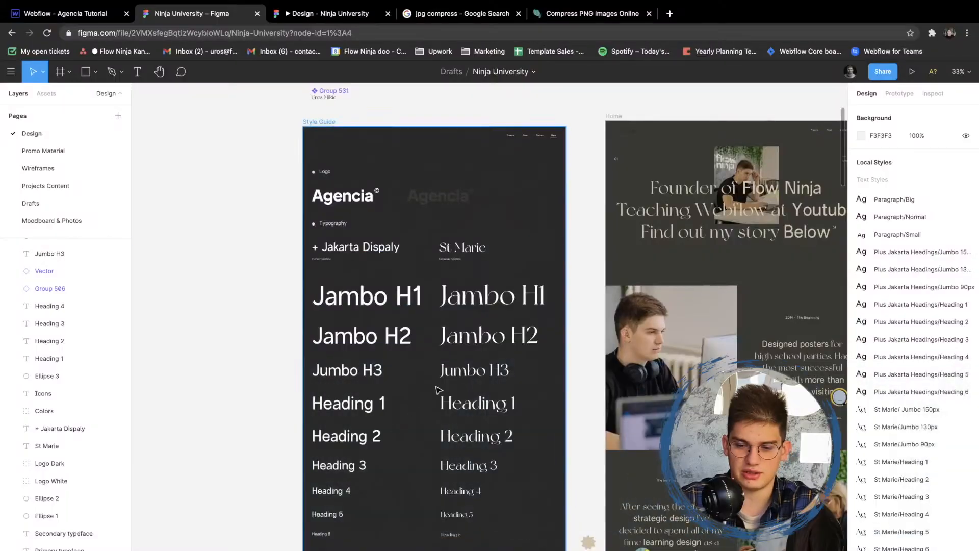
- Examine the Style Guide frame in the Ninja University Figma file, from the typography samples down to the Colors and Icons
{"action": "scroll", "coordinate": [388, 256], "scroll_direction": "down", "scroll_amount": 3}
{"action": "scroll", "coordinate": [388, 257], "scroll_direction": "right", "scroll_amount": 2}
{"action": "scroll", "coordinate": [347, 357], "scroll_direction": "down", "scroll_amount": 5}
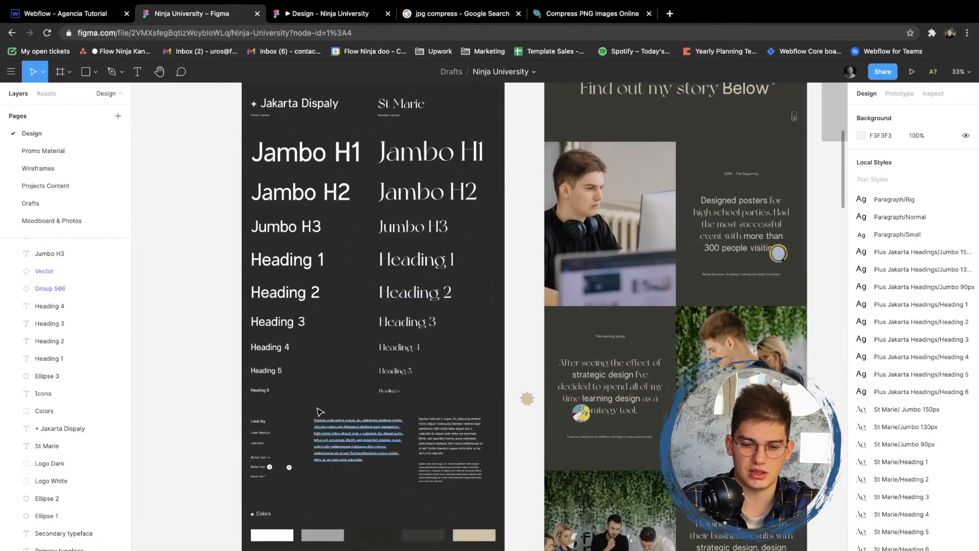
{"action": "scroll", "coordinate": [356, 357], "scroll_direction": "up", "scroll_amount": 5}
{"action": "scroll", "coordinate": [356, 359], "scroll_direction": "down", "scroll_amount": 4}
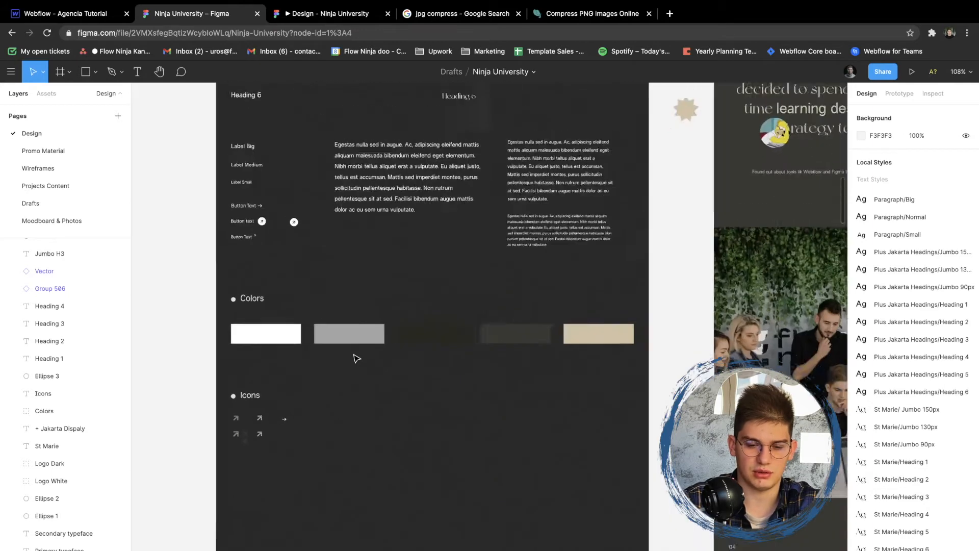
- Switch back to Webflow and change the global Brand color swatch to #d2c3a5 through the Brand color block
{"action": "key", "text": "ctrl+shift+Tab"}
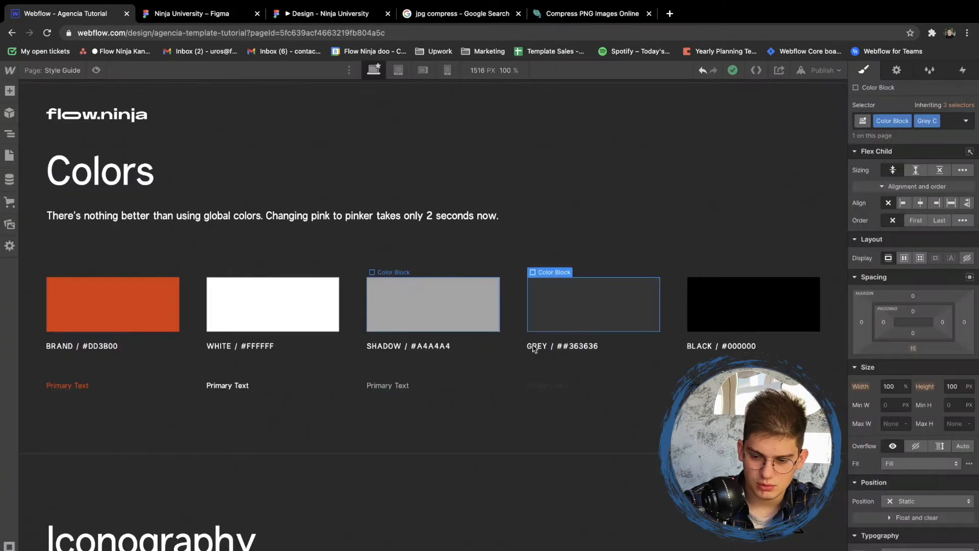
{"action": "scroll", "coordinate": [915, 391], "scroll_direction": "down", "scroll_amount": 4}
{"action": "scroll", "coordinate": [915, 390], "scroll_direction": "down", "scroll_amount": 3}
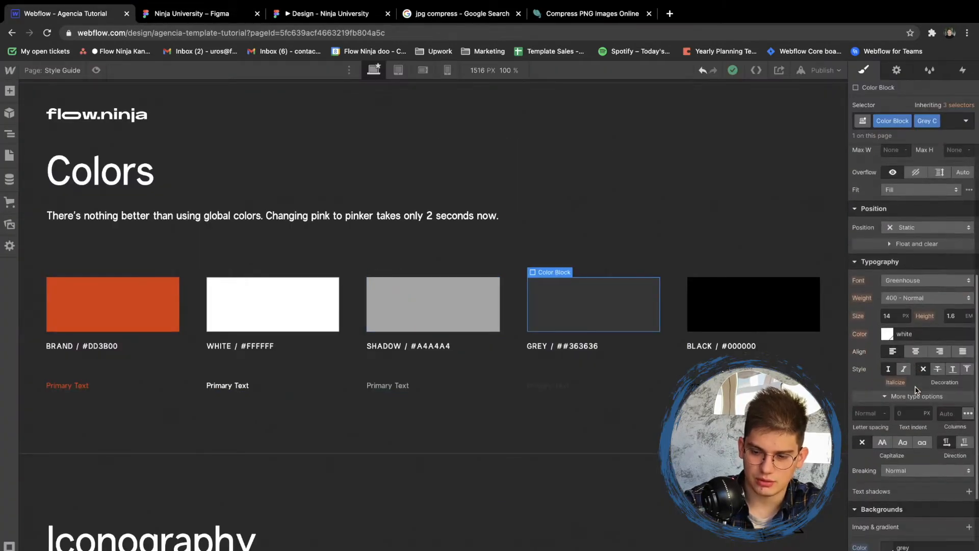
{"action": "left_click", "coordinate": [887, 452]}
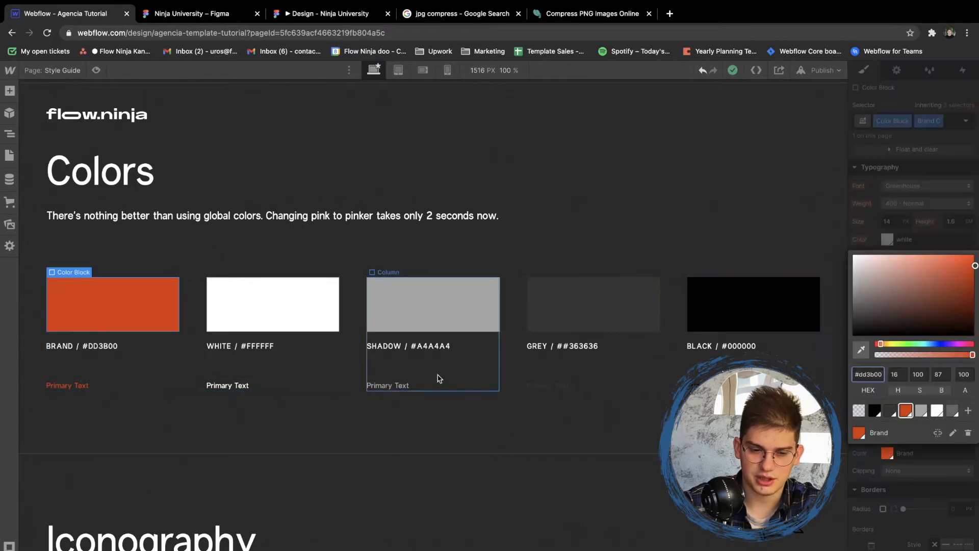
{"action": "left_click", "coordinate": [953, 434]}
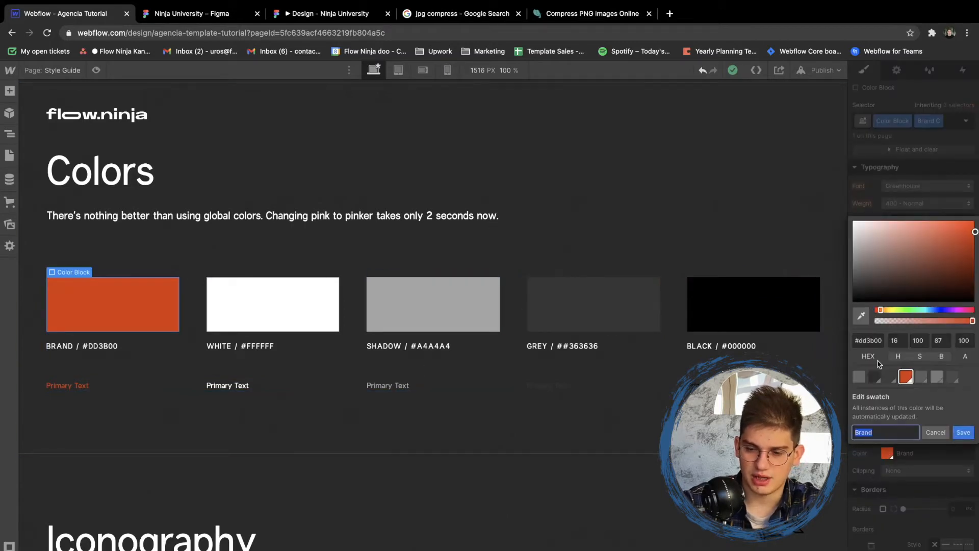
{"action": "key", "text": "Return"}
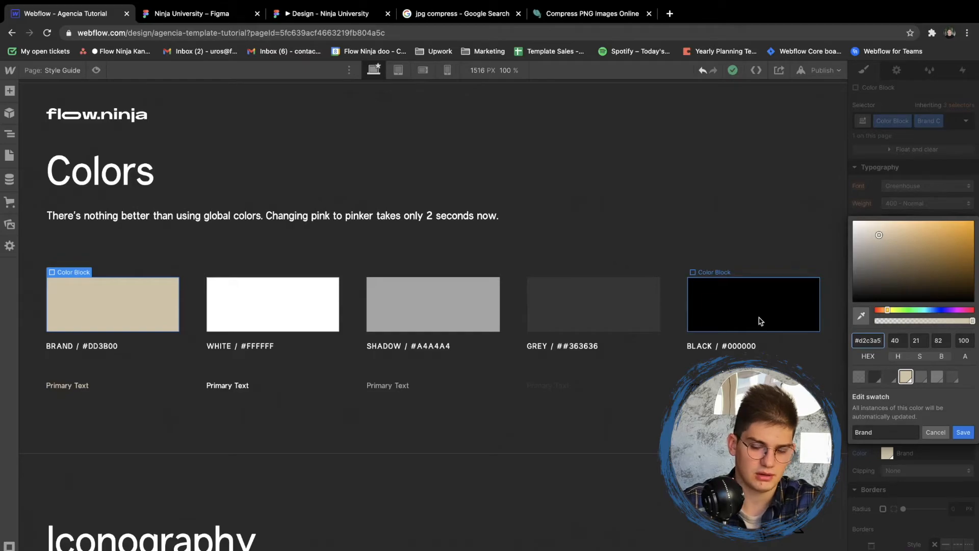
- Select the Style Guide page's Body element and choose its Body (All Pages) tag for styling
{"action": "left_click", "coordinate": [370, 308]}
{"action": "scroll", "coordinate": [369, 308], "scroll_direction": "down", "scroll_amount": 4}
{"action": "scroll", "coordinate": [369, 309], "scroll_direction": "up", "scroll_amount": 7}
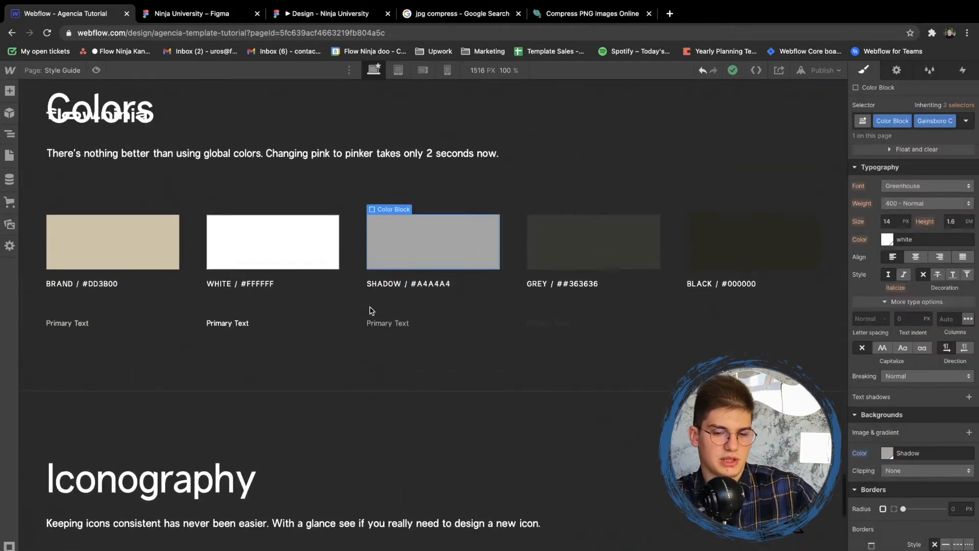
{"action": "scroll", "coordinate": [370, 310], "scroll_direction": "up", "scroll_amount": 20}
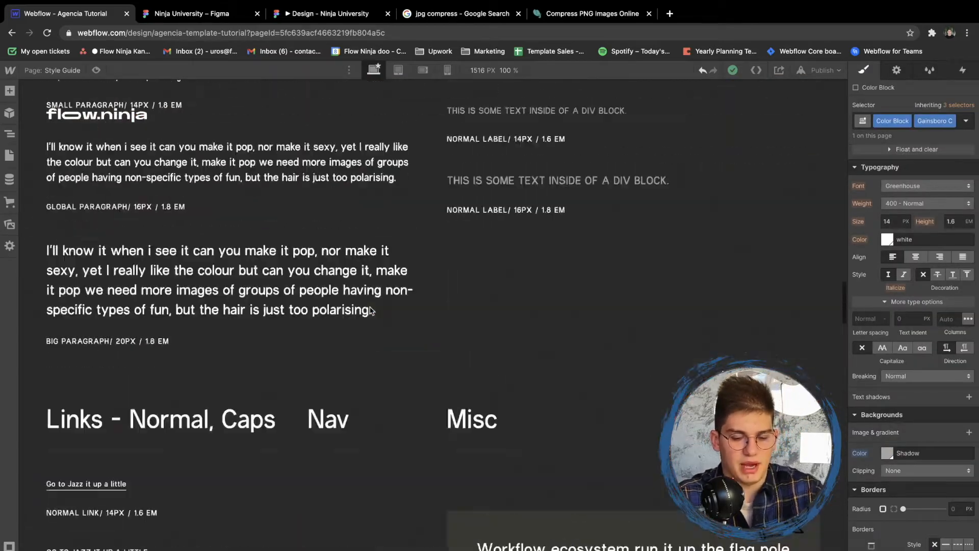
{"action": "key", "text": "z"}
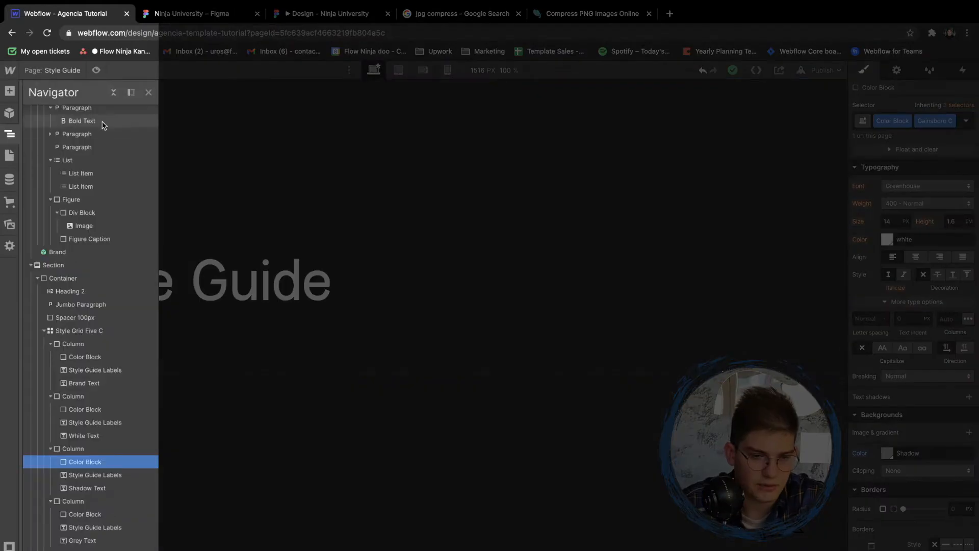
{"action": "left_click", "coordinate": [71, 112]}
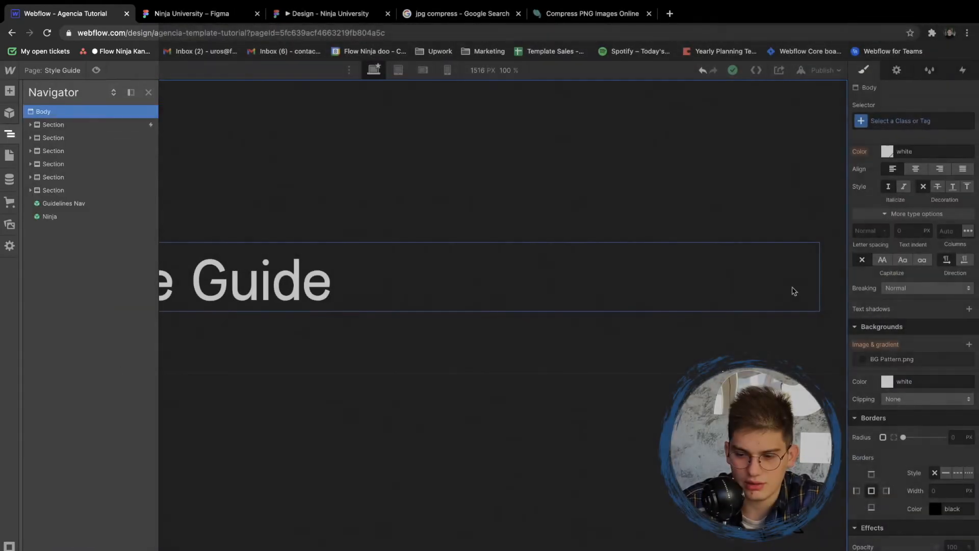
{"action": "left_click", "coordinate": [872, 119]}
{"action": "left_click", "coordinate": [866, 183]}
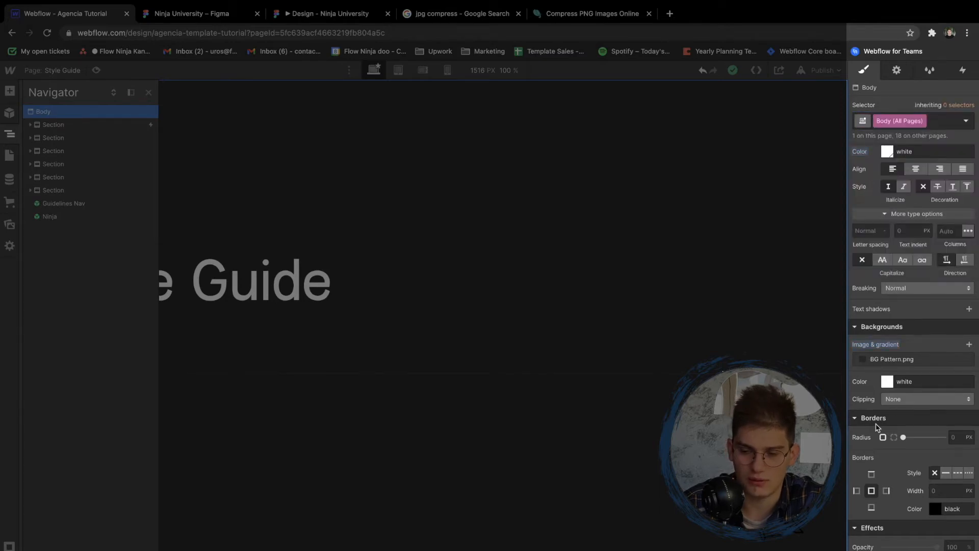
- Check the Home frame's background in Figma, and in Webflow replace the body's BG Pattern.png background with the grey swatch
{"action": "key", "text": "ctrl+Tab"}
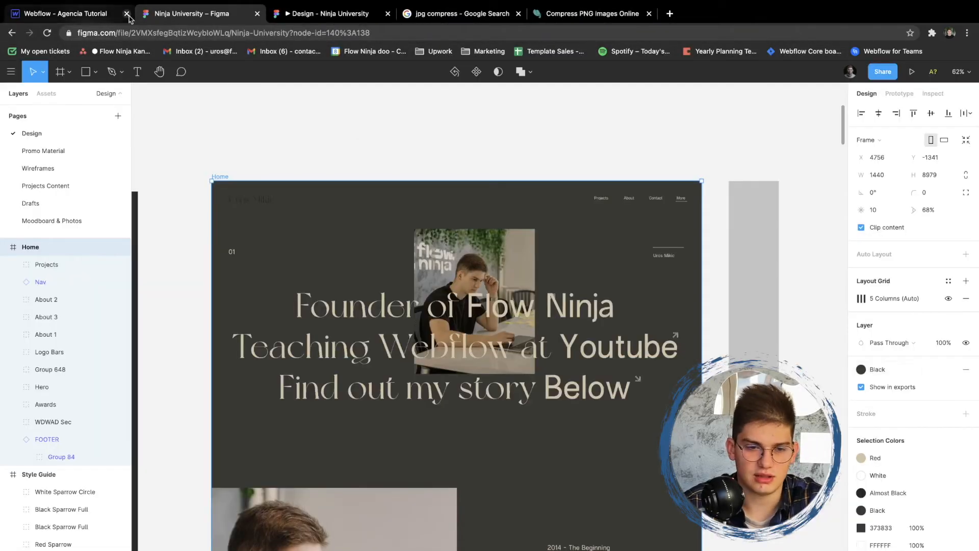
{"action": "left_click", "coordinate": [94, 16]}
{"action": "scroll", "coordinate": [795, 117], "scroll_direction": "up", "scroll_amount": 5}
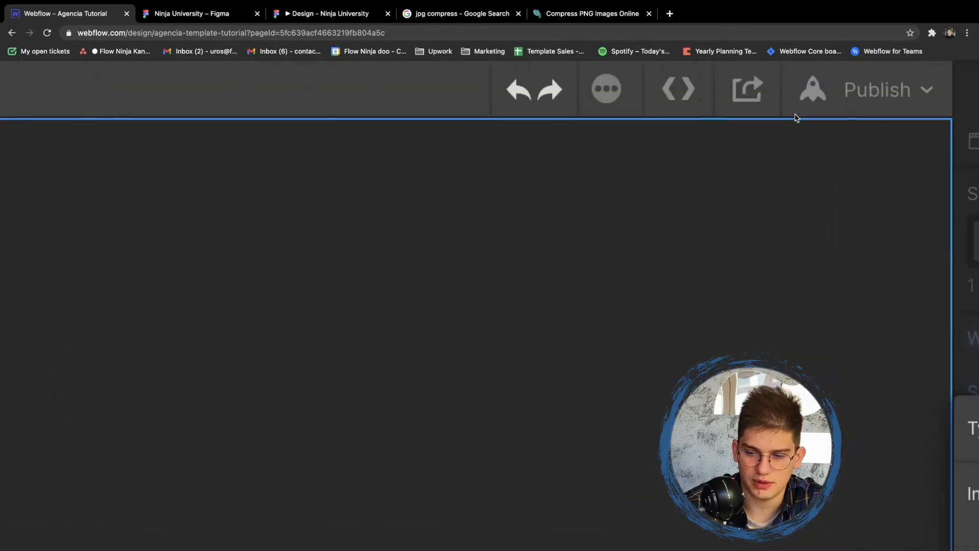
{"action": "scroll", "coordinate": [795, 118], "scroll_direction": "down", "scroll_amount": 5}
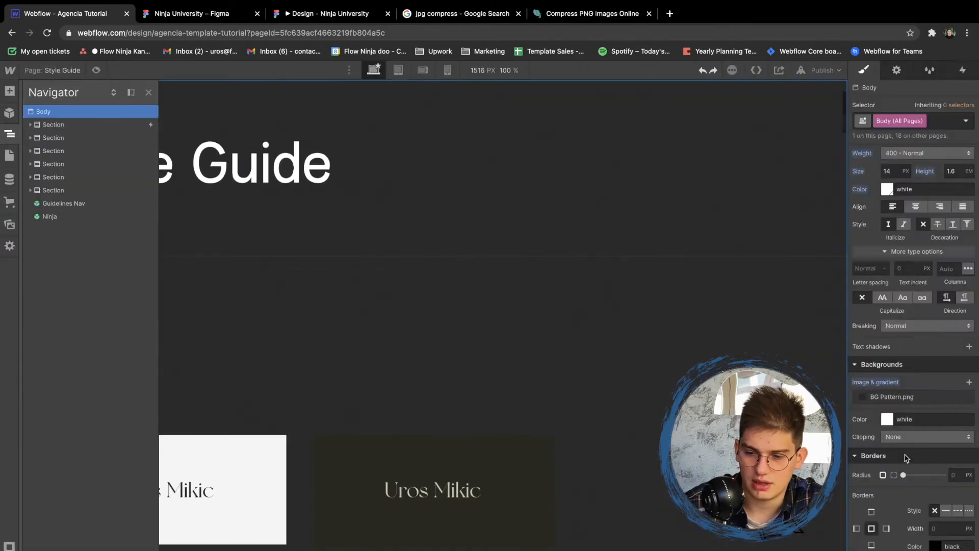
{"action": "left_click", "coordinate": [877, 383]}
{"action": "left_click", "coordinate": [878, 393]}
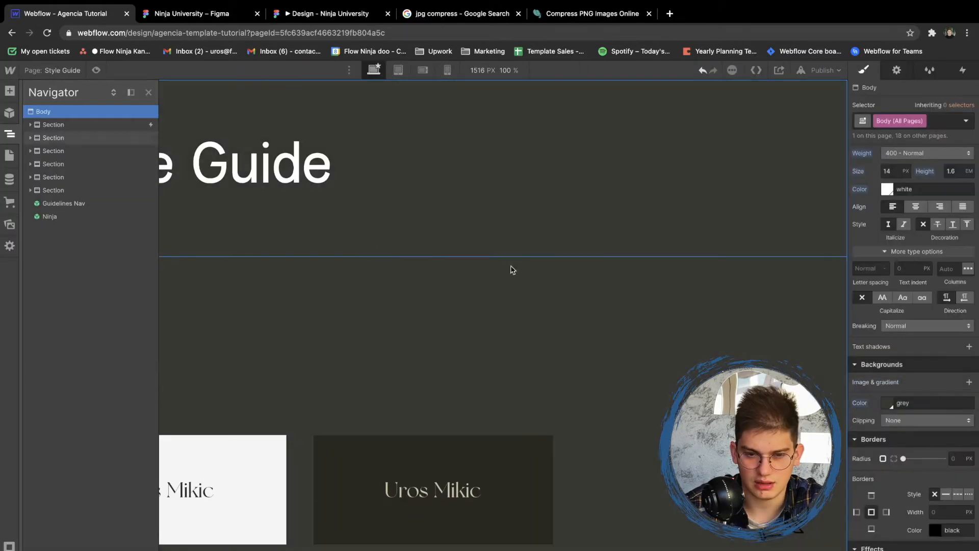
- Set the text color of the Body (All Pages) tag to the Brand swatch
{"action": "left_click", "coordinate": [885, 192]}
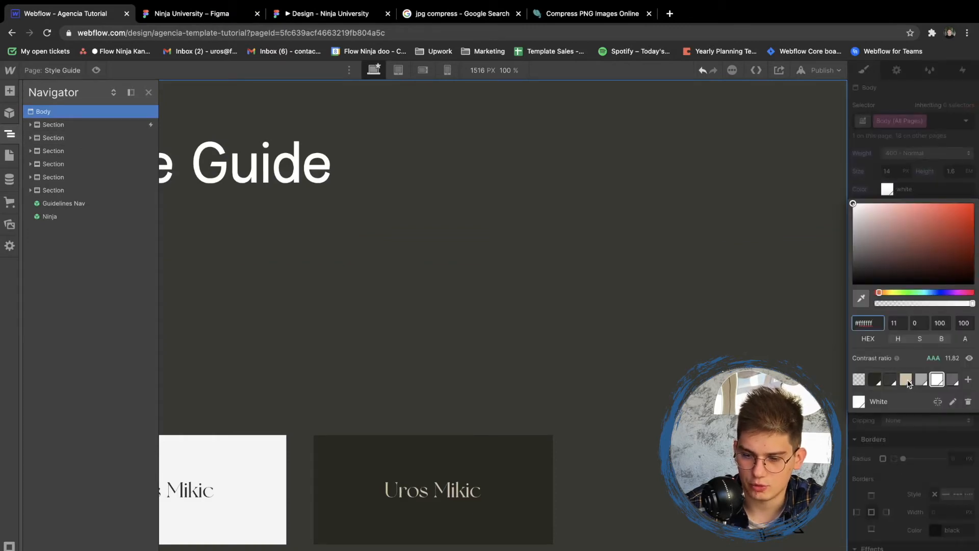
{"action": "left_click", "coordinate": [907, 384]}
{"action": "left_click", "coordinate": [415, 338]}
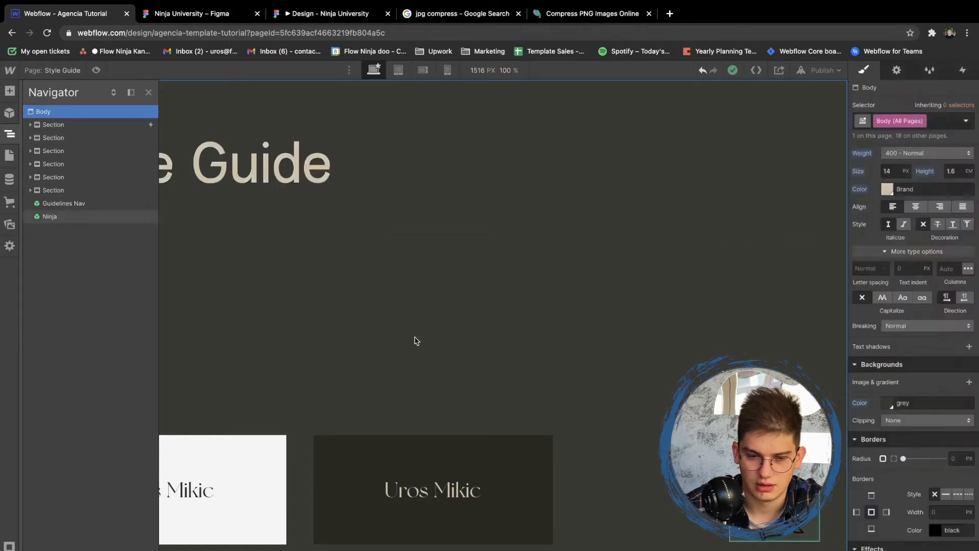
{"action": "left_click", "coordinate": [415, 339]}
- Review the recolored Style Guide page and open the Components page at its Buttons section
{"action": "scroll", "coordinate": [313, 225], "scroll_direction": "down", "scroll_amount": 15}
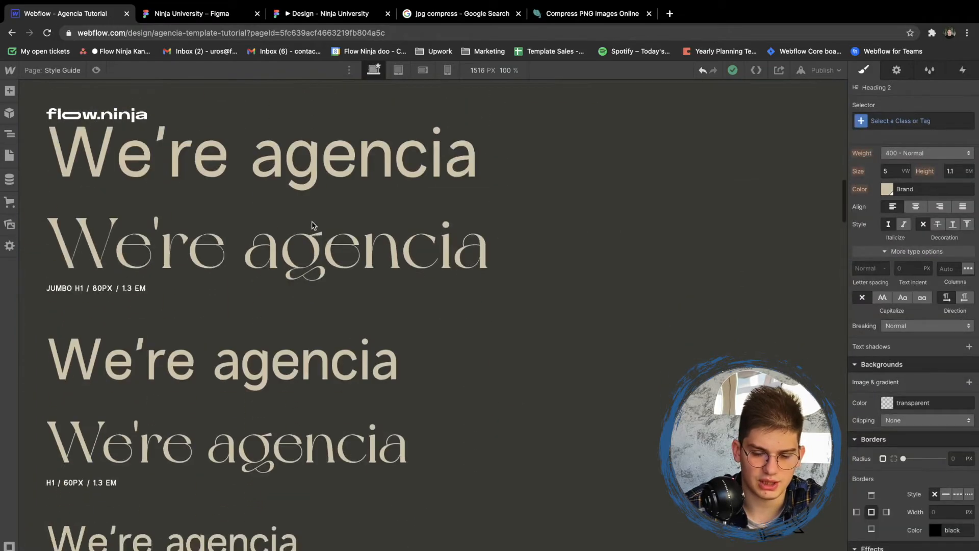
{"action": "scroll", "coordinate": [314, 225], "scroll_direction": "down", "scroll_amount": 15}
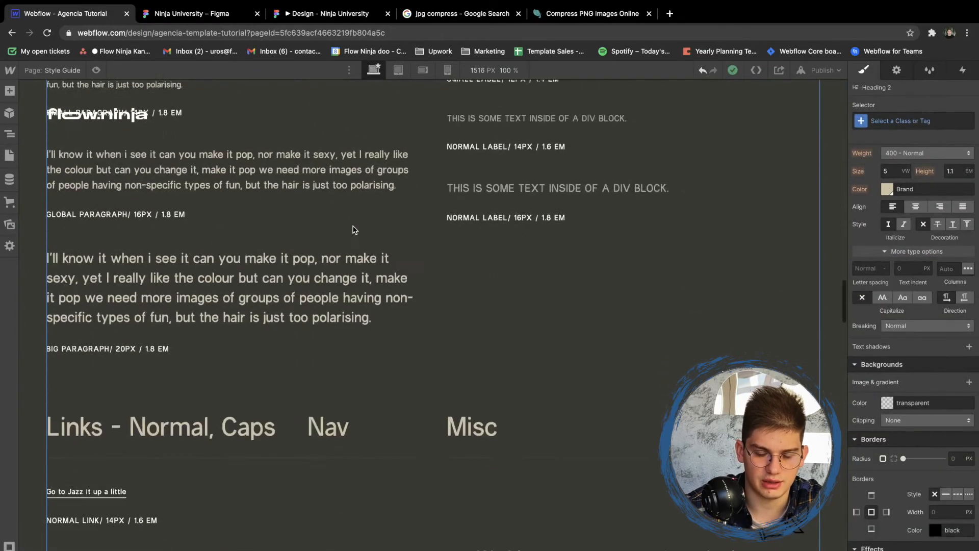
{"action": "scroll", "coordinate": [353, 228], "scroll_direction": "down", "scroll_amount": 10}
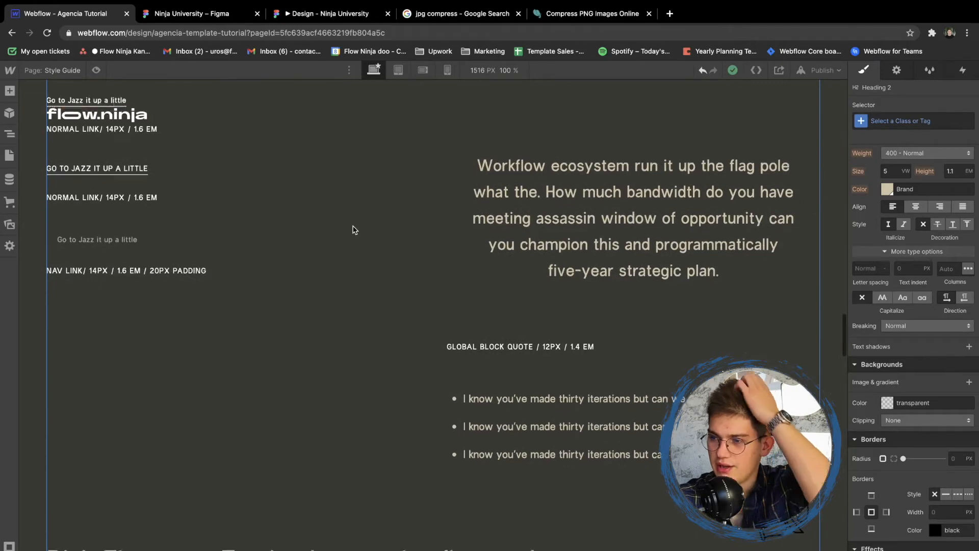
{"action": "key", "text": "p"}
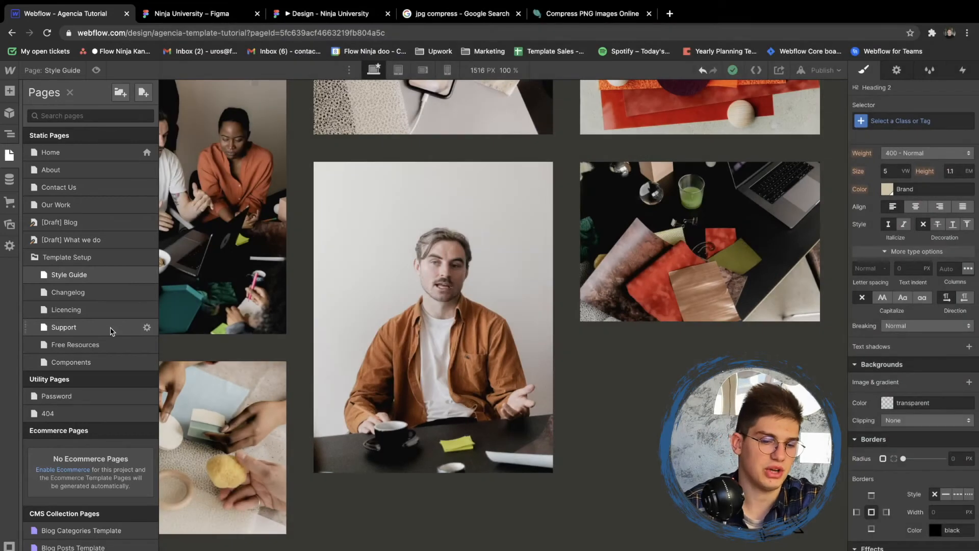
{"action": "left_click", "coordinate": [94, 361]}
{"action": "scroll", "coordinate": [273, 221], "scroll_direction": "down", "scroll_amount": 5}
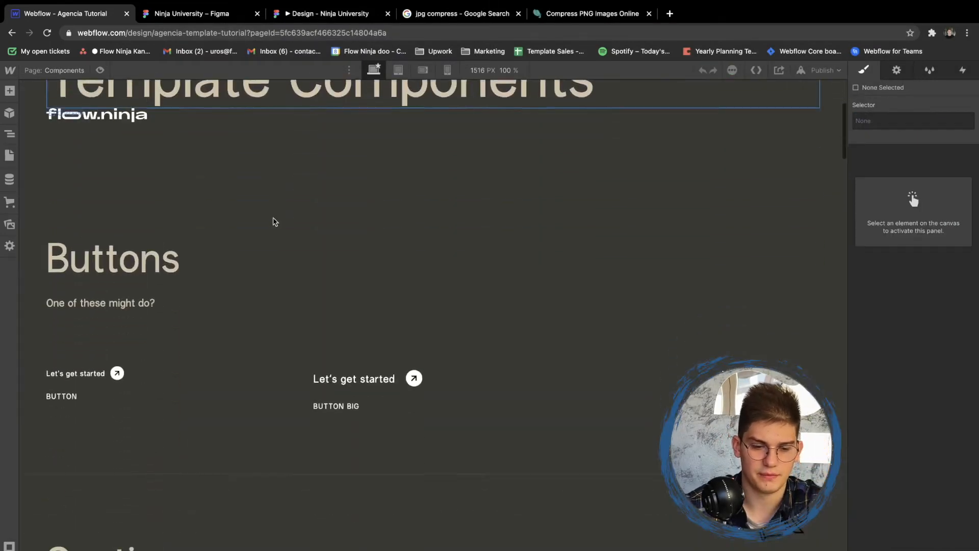
- Try a 30 px left padding on the small button's Button class and settle on 25 px
{"action": "left_click", "coordinate": [107, 339]}
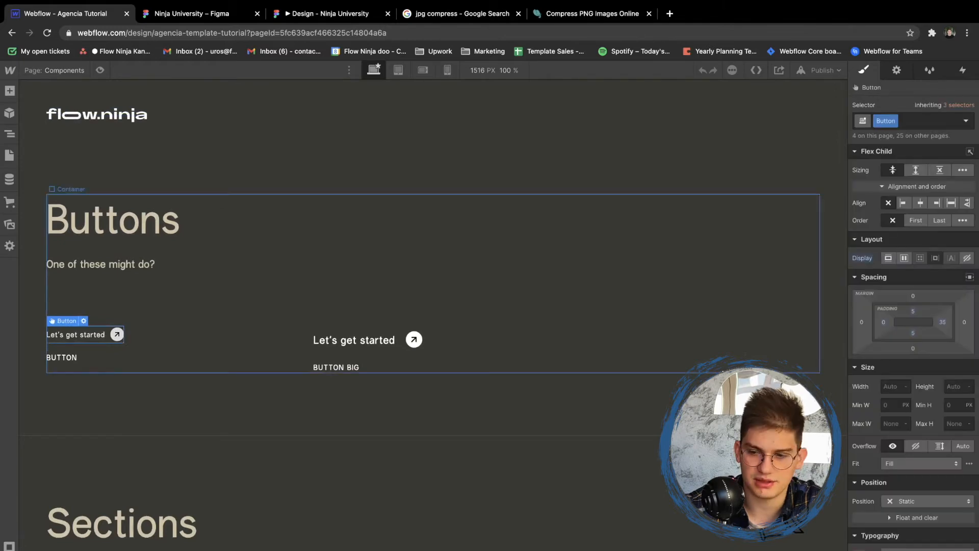
{"action": "scroll", "coordinate": [885, 316], "scroll_direction": "down", "scroll_amount": 7}
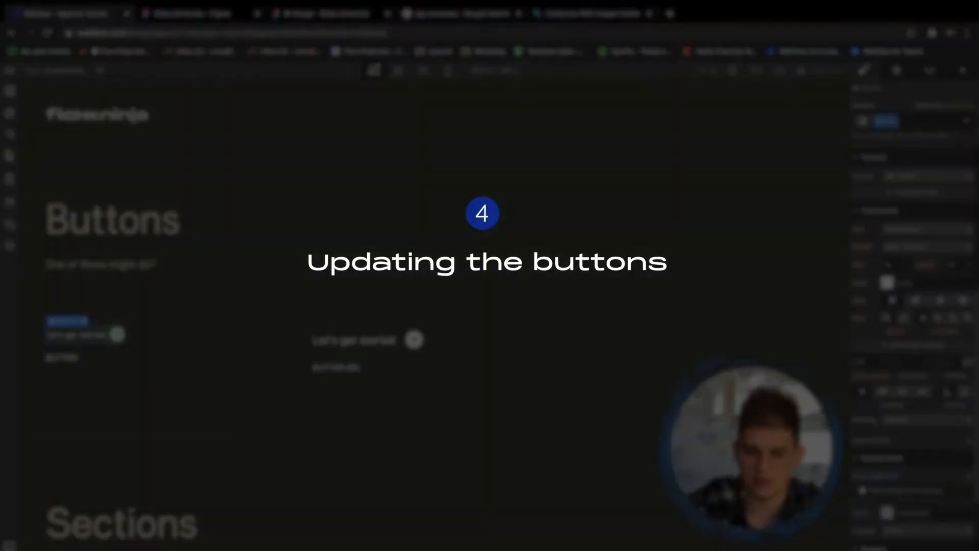
{"action": "scroll", "coordinate": [913, 306], "scroll_direction": "up", "scroll_amount": 6}
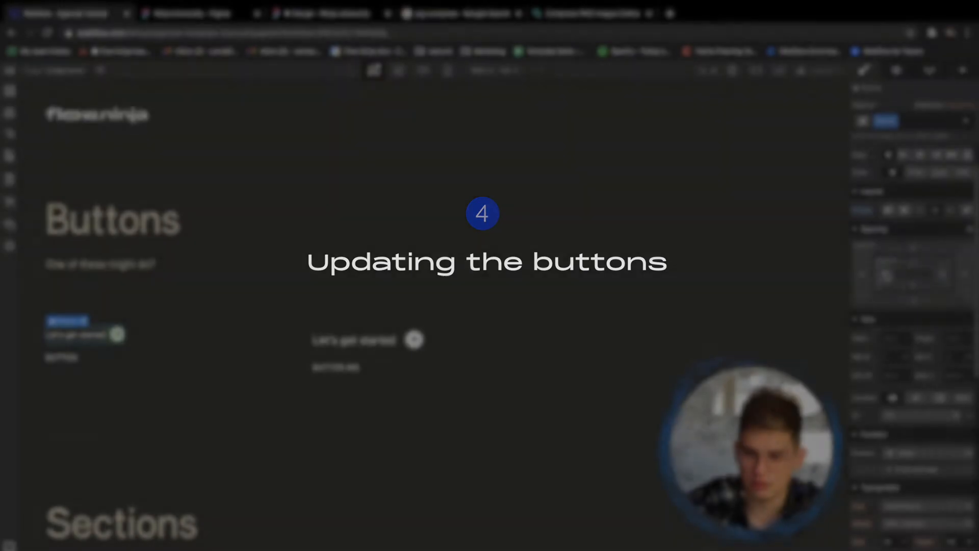
{"action": "left_click", "coordinate": [884, 274]}
{"action": "type", "text": "30"}
{"action": "key", "text": "Return"}
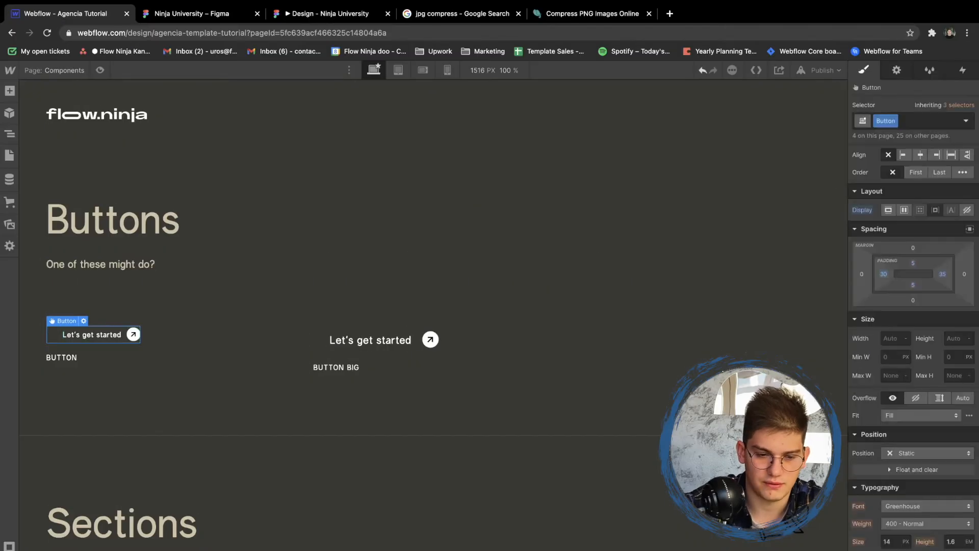
{"action": "left_click", "coordinate": [884, 274]}
{"action": "type", "text": "25"}
{"action": "key", "text": "Return"}
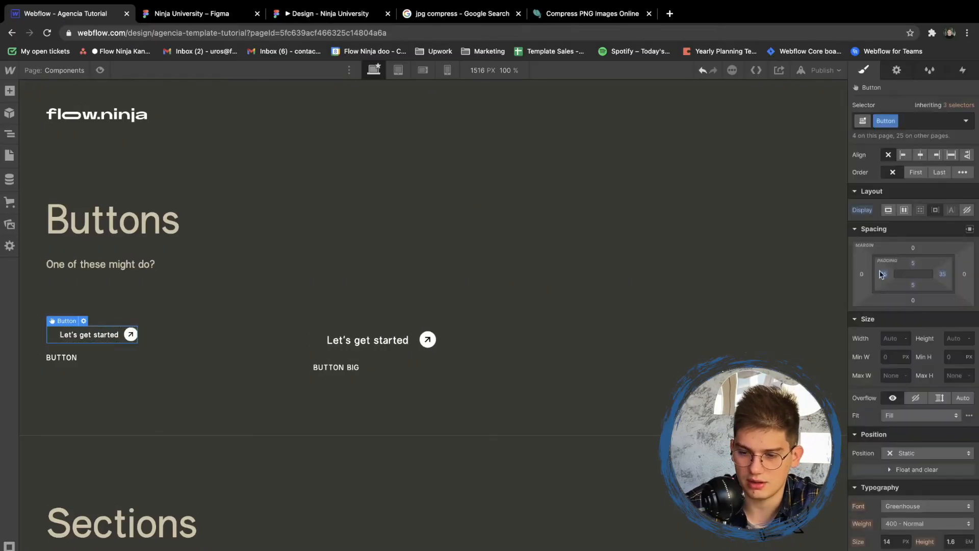
- Set the Button class's top and bottom padding to 15 px and its right padding to 55 px
{"action": "left_click", "coordinate": [913, 263]}
{"action": "type", "text": "15"}
{"action": "key", "text": "Return"}
{"action": "left_click", "coordinate": [913, 284]}
{"action": "type", "text": "15"}
{"action": "key", "text": "Return"}
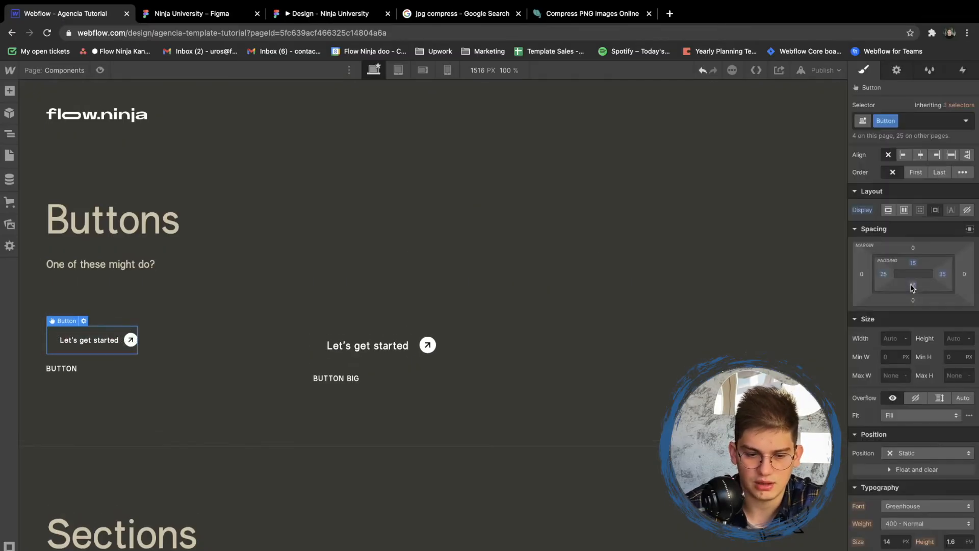
{"action": "left_click", "coordinate": [941, 275]}
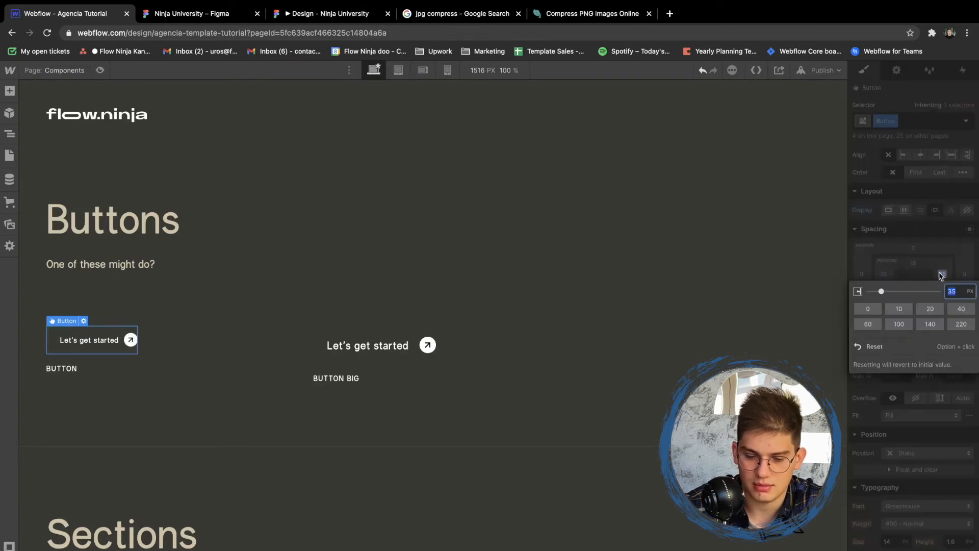
{"action": "type", "text": "55"}
{"action": "key", "text": "Return"}
- Set the left position of the Button class's arrow background image to 90%
{"action": "scroll", "coordinate": [940, 404], "scroll_direction": "down", "scroll_amount": 5}
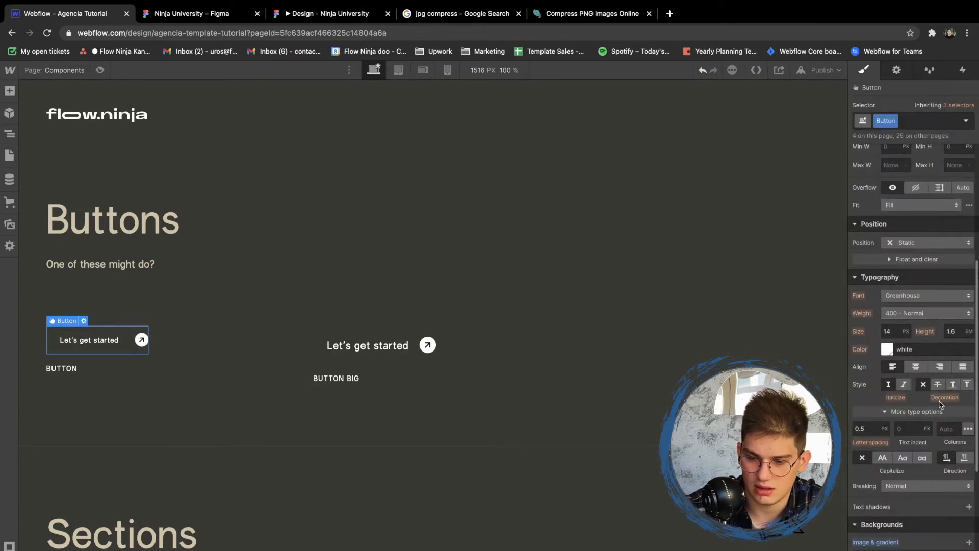
{"action": "left_click", "coordinate": [937, 549]}
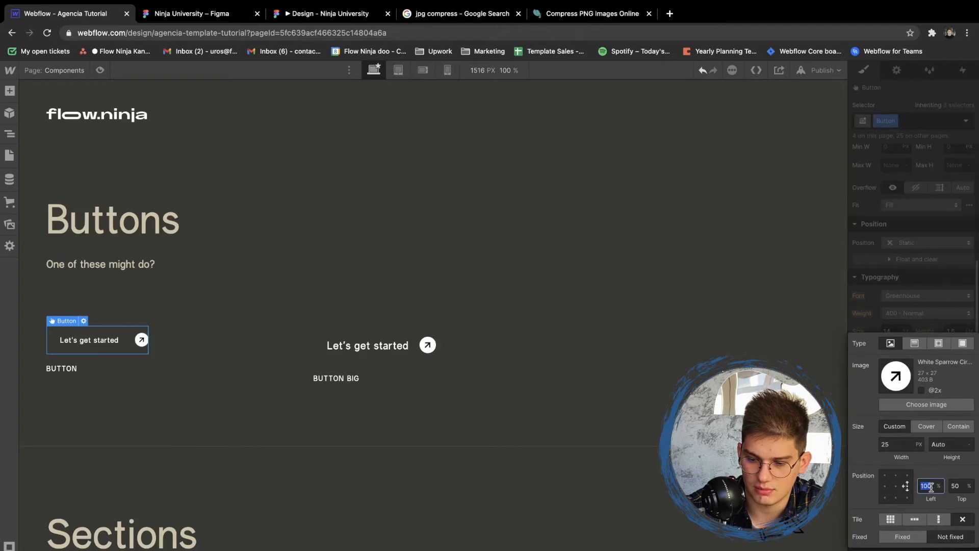
{"action": "type", "text": "90"}
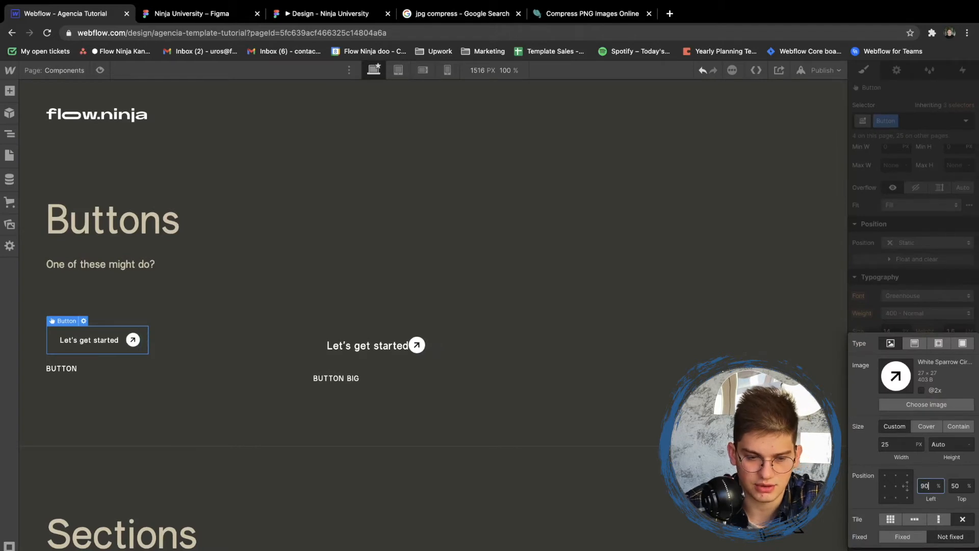
{"action": "left_click", "coordinate": [911, 280]}
- Move the arrow background image of the Big Button Link farther from its text by raising the left position
{"action": "left_click", "coordinate": [377, 345]}
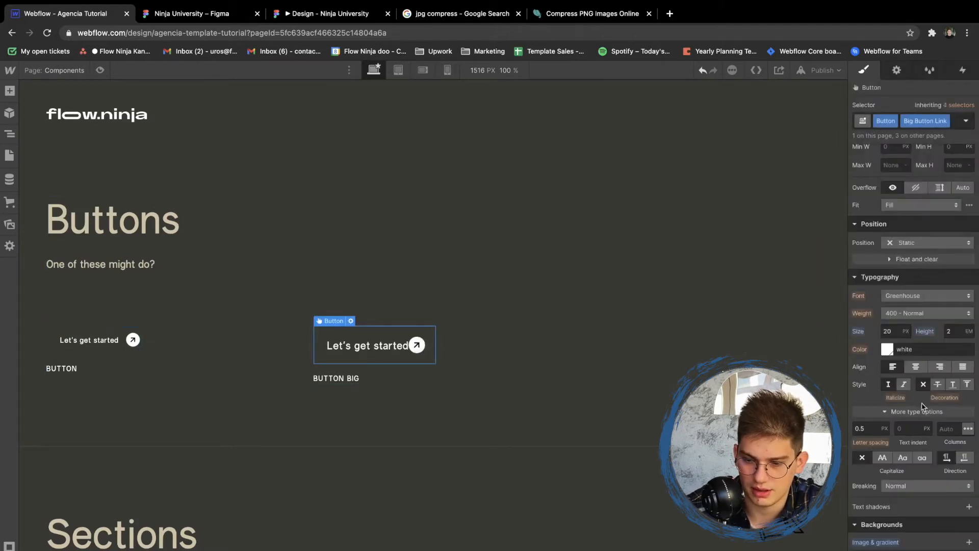
{"action": "left_click", "coordinate": [928, 547]}
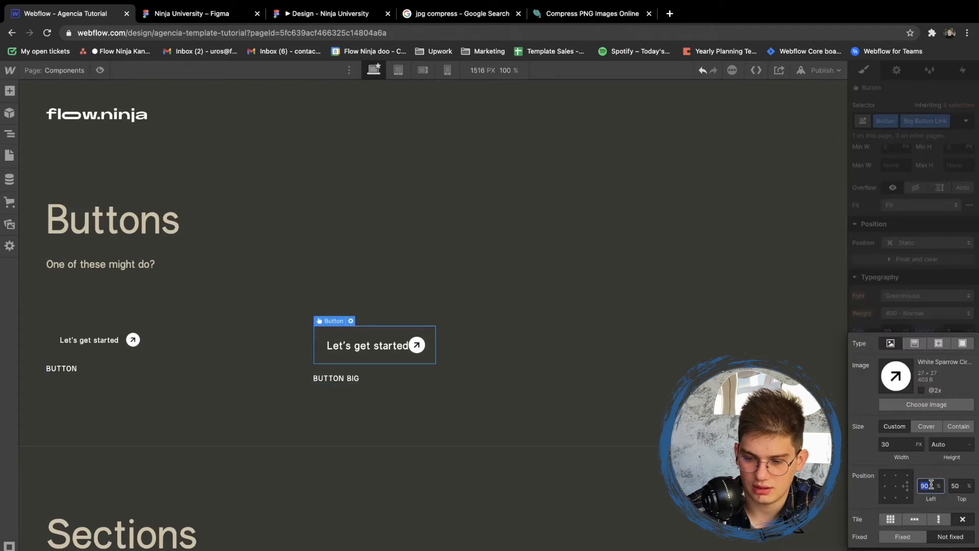
{"action": "left_click", "coordinate": [922, 331]}
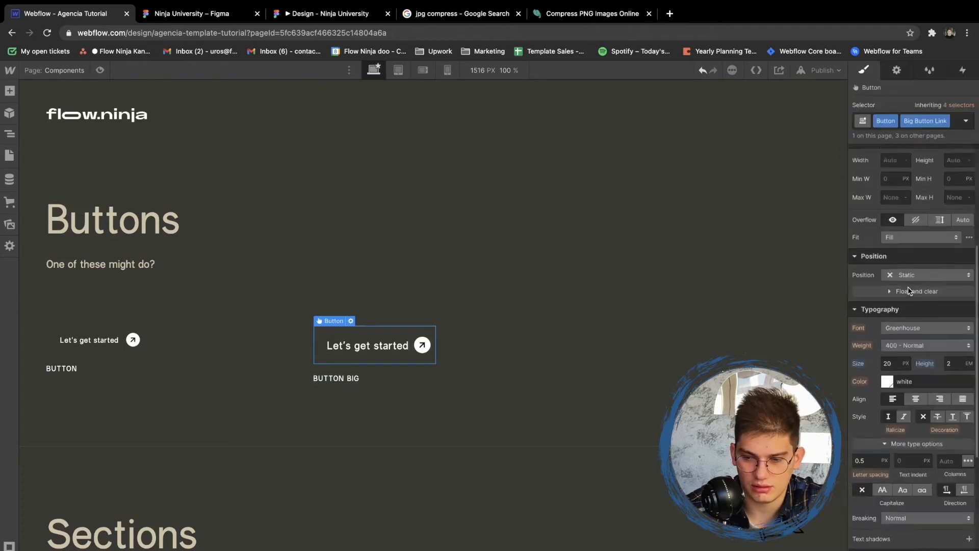
- Set the Big Button Link's left padding to 30 px and right padding to 80 px
{"action": "scroll", "coordinate": [918, 285], "scroll_direction": "up", "scroll_amount": 5}
{"action": "left_click", "coordinate": [887, 323]}
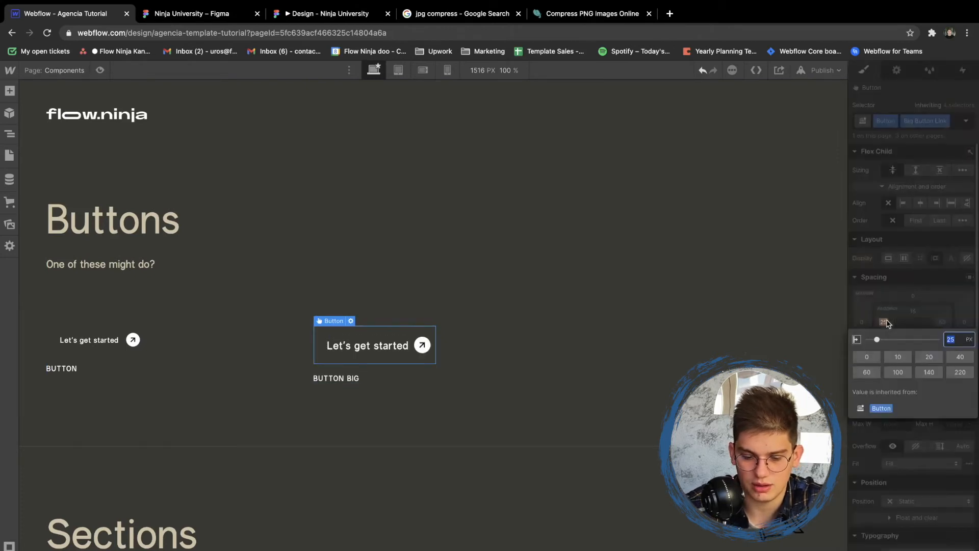
{"action": "type", "text": "30"}
{"action": "key", "text": "Return"}
{"action": "left_click", "coordinate": [944, 325]}
{"action": "type", "text": "80"}
{"action": "key", "text": "Return"}
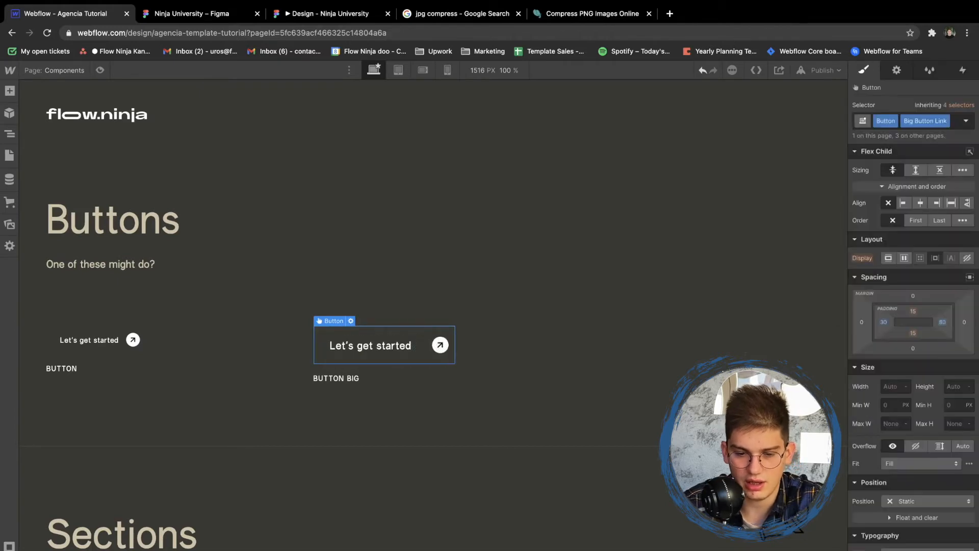
- Move the big button's arrow background image closer to its text by lowering the image's left position
{"action": "scroll", "coordinate": [913, 439], "scroll_direction": "down", "scroll_amount": 5}
{"action": "left_click", "coordinate": [918, 550]}
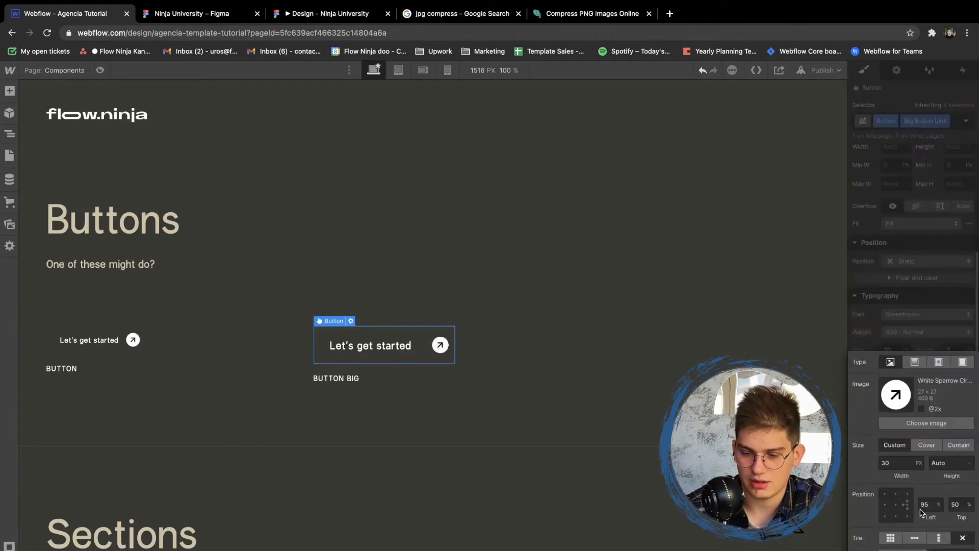
{"action": "key", "text": "Escape"}
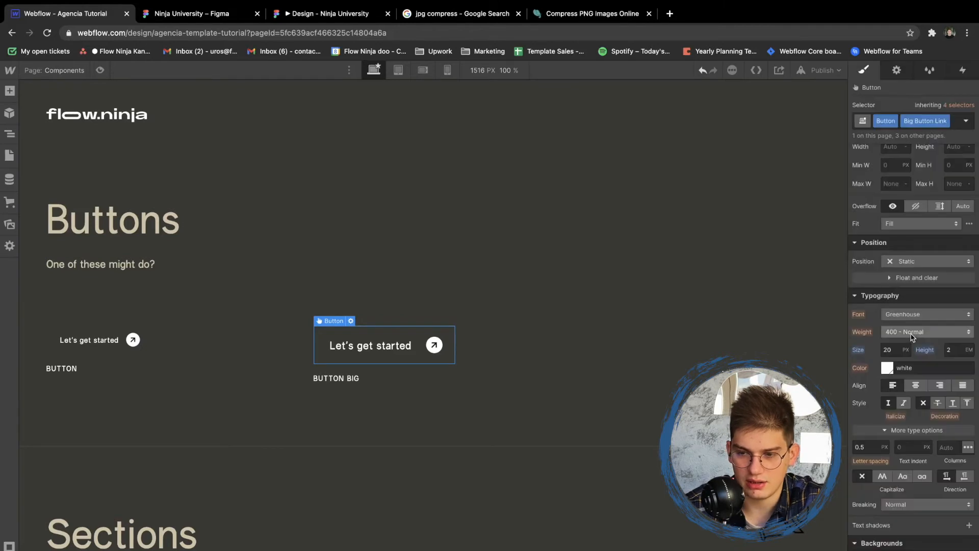
- Give the small button's Button class the beige brand background color and black text
{"action": "left_click", "coordinate": [128, 352]}
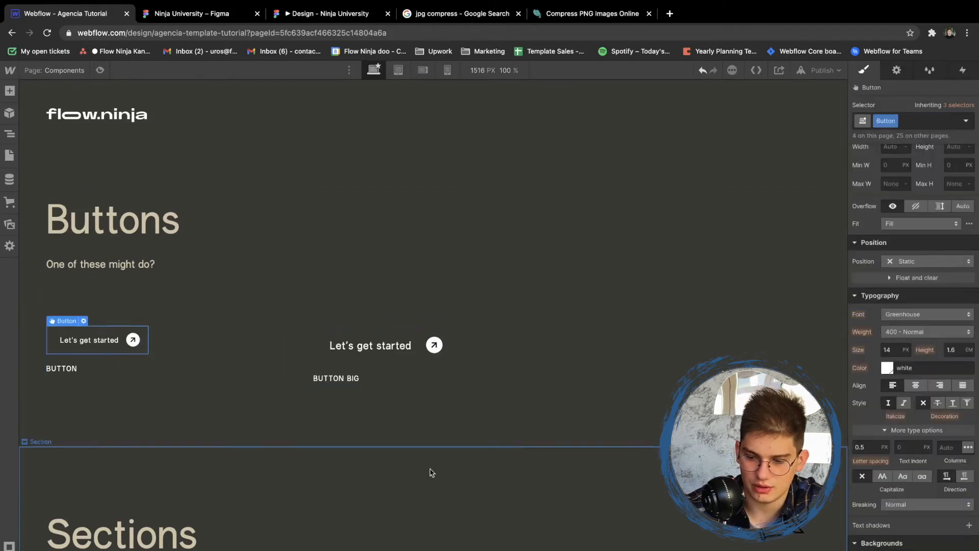
{"action": "left_click", "coordinate": [887, 550]}
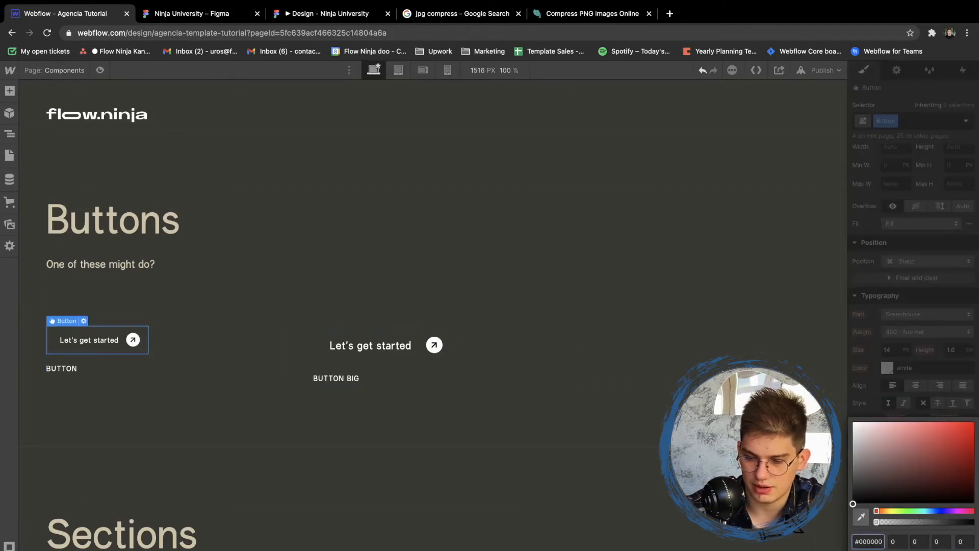
{"action": "left_click", "coordinate": [900, 550]}
{"action": "left_click", "coordinate": [890, 366]}
{"action": "left_click", "coordinate": [888, 367]}
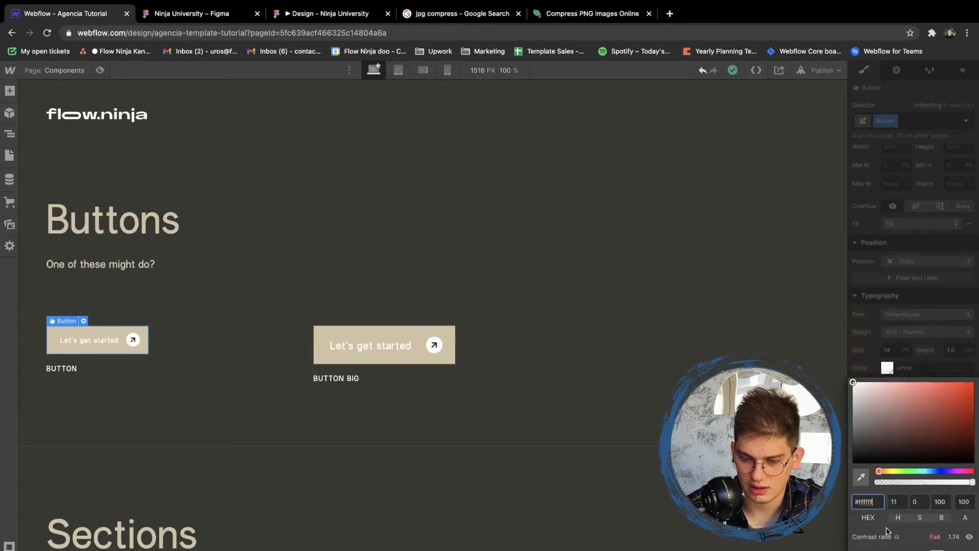
{"action": "left_click", "coordinate": [873, 549]}
{"action": "left_click", "coordinate": [891, 301]}
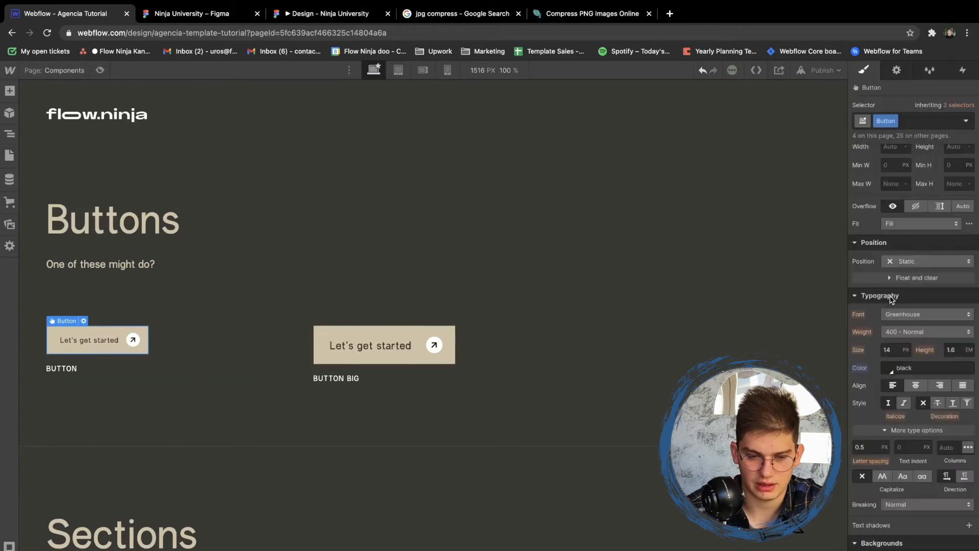
{"action": "left_click", "coordinate": [183, 226]}
{"action": "left_click", "coordinate": [296, 157]}
- Open the Blog Posts symbol in the Sections area of the Components page for editing
{"action": "scroll", "coordinate": [297, 157], "scroll_direction": "down", "scroll_amount": 5}
{"action": "scroll", "coordinate": [296, 157], "scroll_direction": "down", "scroll_amount": 3}
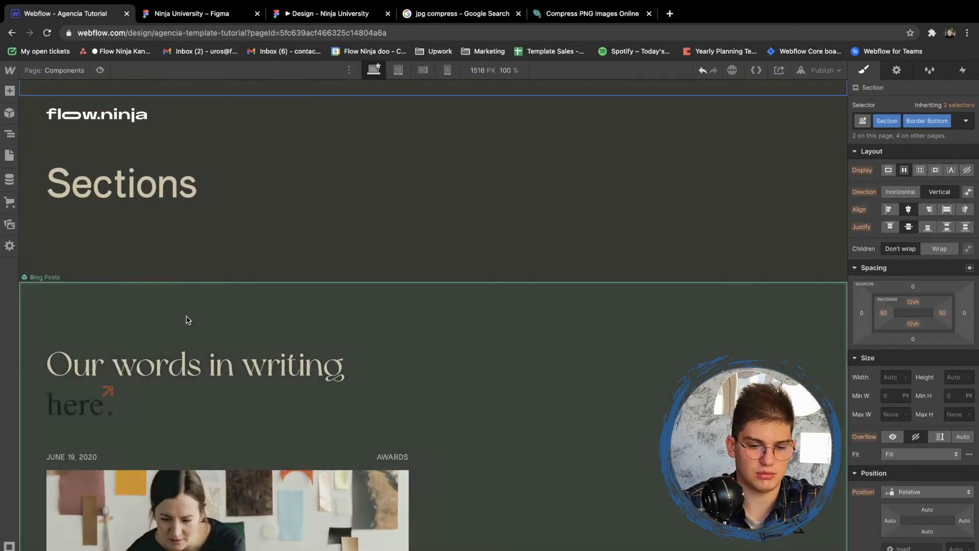
{"action": "scroll", "coordinate": [188, 319], "scroll_direction": "down", "scroll_amount": 6}
{"action": "scroll", "coordinate": [144, 219], "scroll_direction": "up", "scroll_amount": 4}
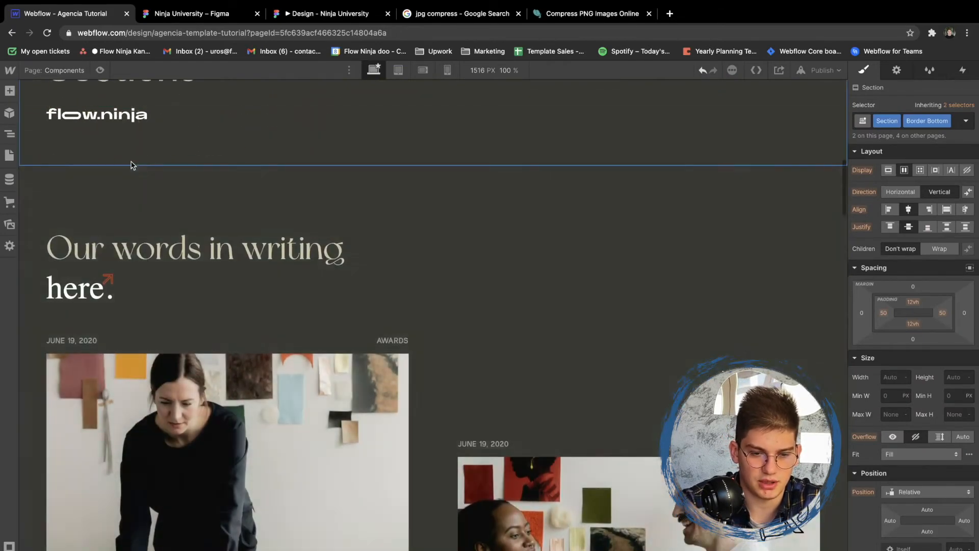
{"action": "left_click", "coordinate": [80, 271]}
{"action": "double_click", "coordinate": [93, 279]}
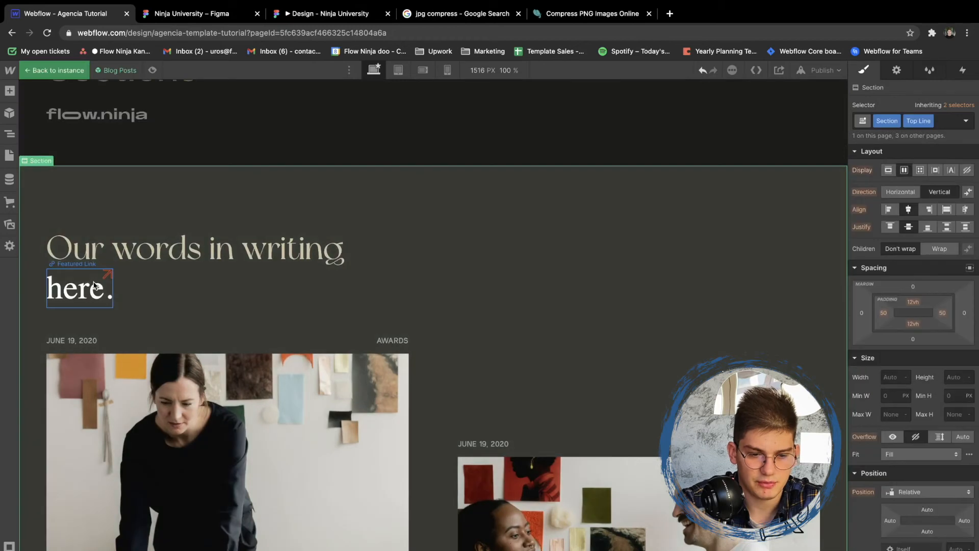
- Set the Featured Link "here." in the blog heading to the Greenhouse font with 400 - Normal weight
{"action": "left_click", "coordinate": [94, 285]}
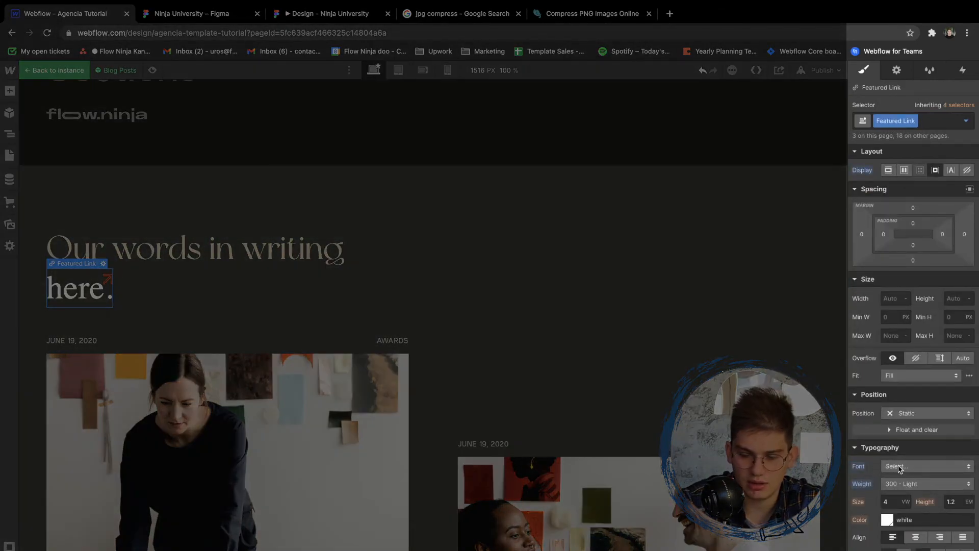
{"action": "left_click", "coordinate": [900, 468]}
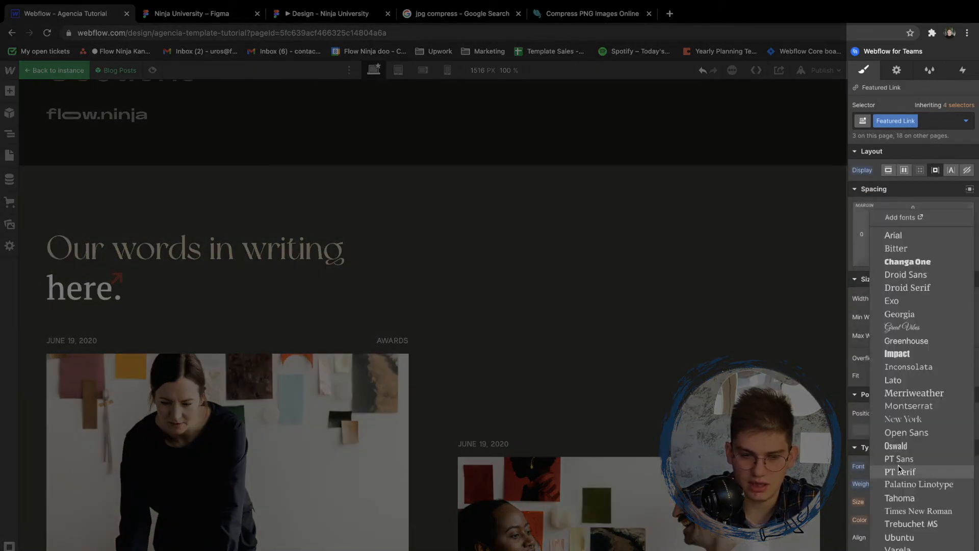
{"action": "left_click", "coordinate": [906, 340]}
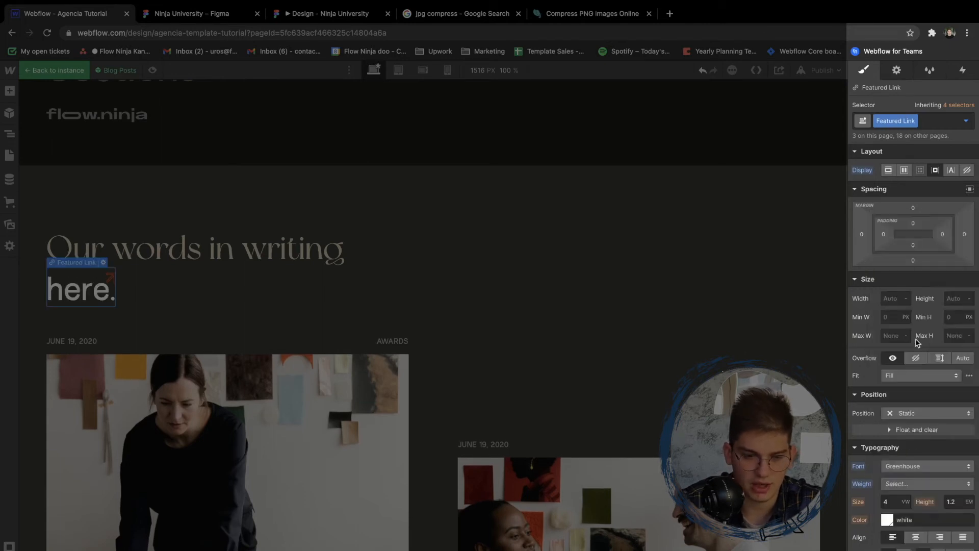
{"action": "scroll", "coordinate": [912, 423], "scroll_direction": "down", "scroll_amount": 1}
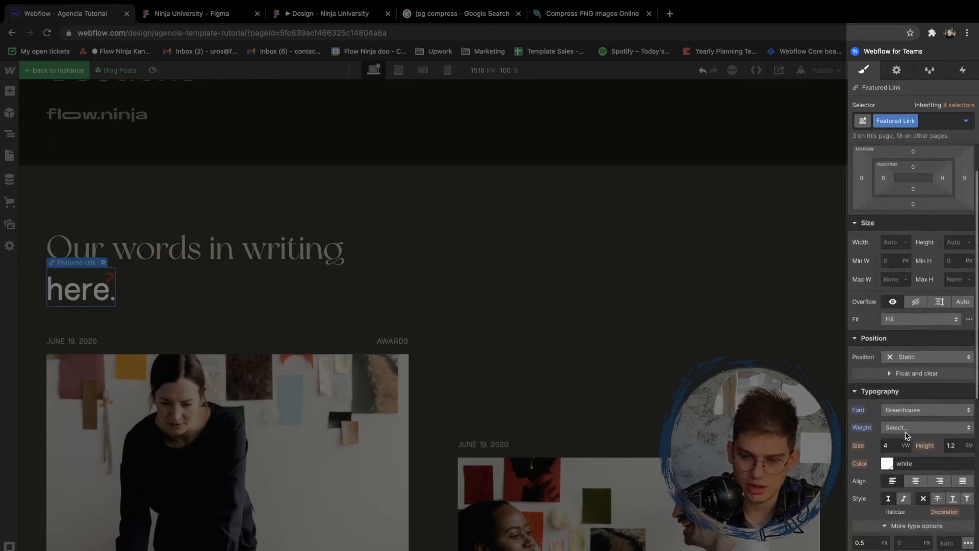
{"action": "left_click", "coordinate": [905, 432]}
{"action": "left_click", "coordinate": [906, 433]}
- Set the text color of the inherited All Links selector to the Brand swatch
{"action": "left_click", "coordinate": [958, 102]}
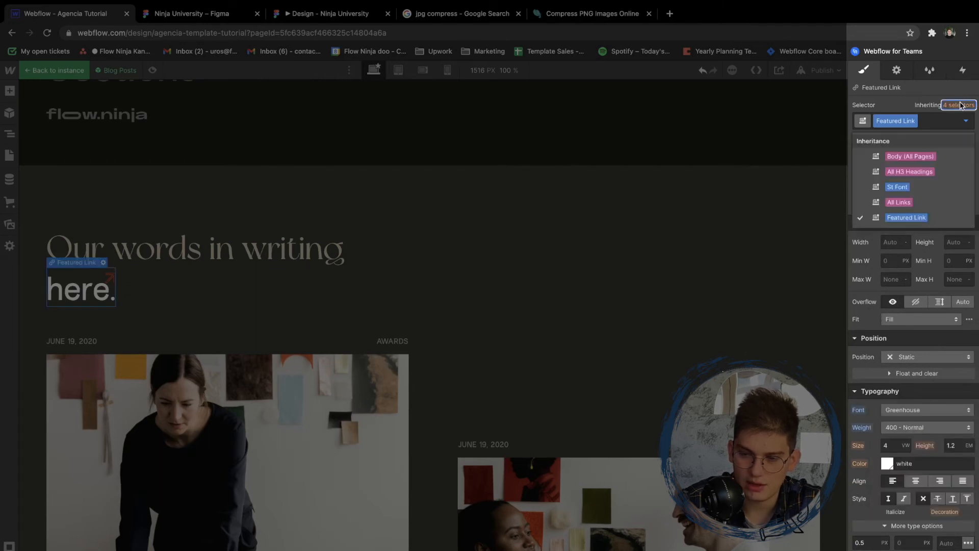
{"action": "left_click", "coordinate": [902, 188]}
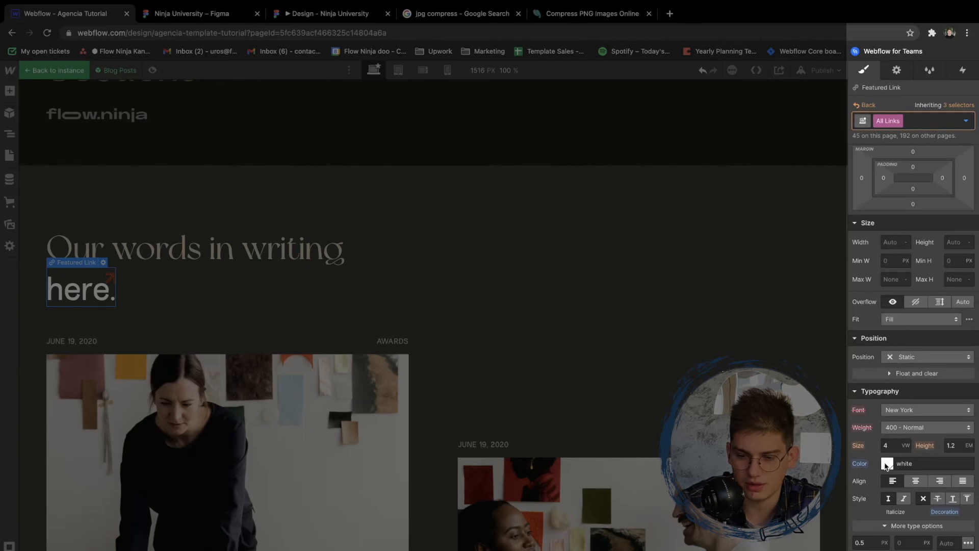
{"action": "left_click", "coordinate": [886, 464]}
{"action": "left_click", "coordinate": [906, 422]}
{"action": "left_click", "coordinate": [890, 516]}
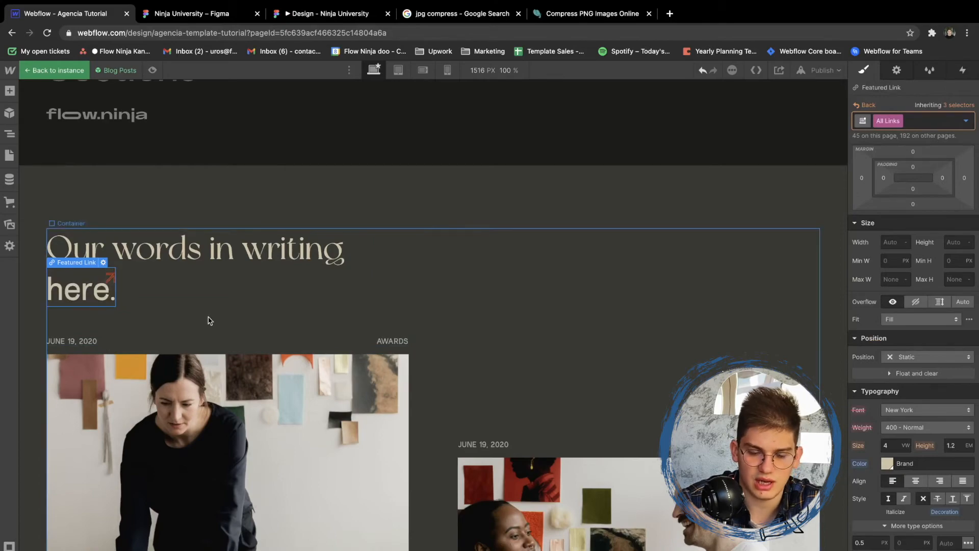
- Switch to Figma and export the Red Sparrow arrow from the Style Guide's icons as an SVG
{"action": "left_click", "coordinate": [218, 15]}
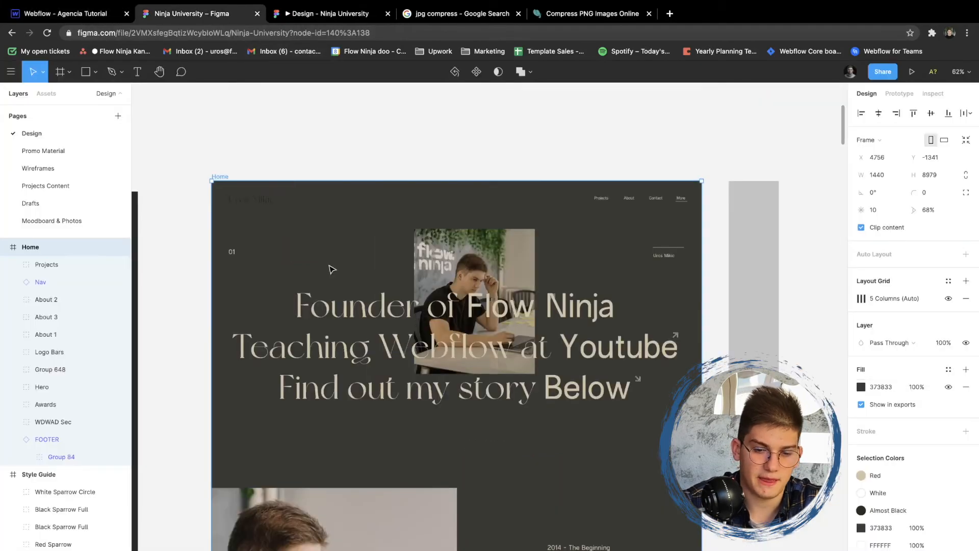
{"action": "scroll", "coordinate": [329, 274], "scroll_direction": "down", "scroll_amount": 5}
{"action": "scroll", "coordinate": [329, 286], "scroll_direction": "down", "scroll_amount": 10}
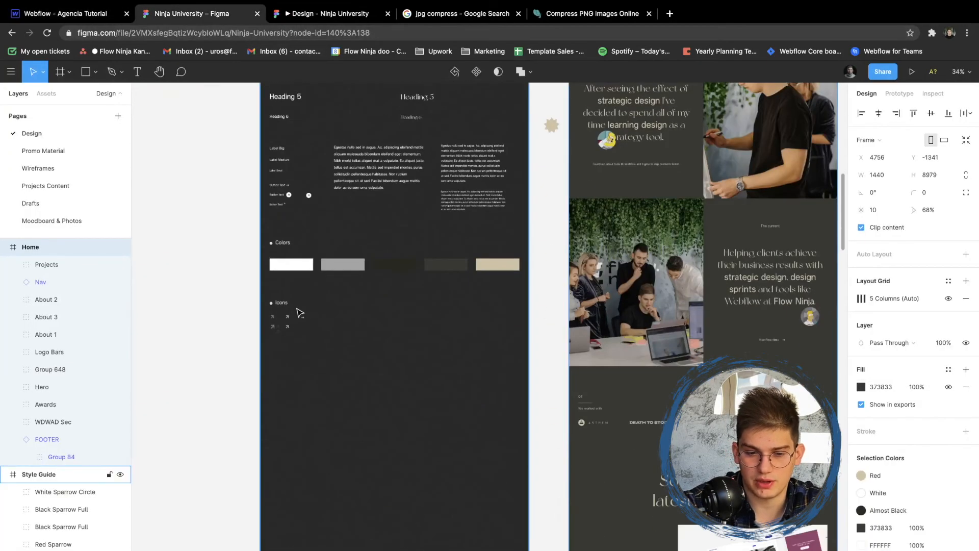
{"action": "scroll", "coordinate": [296, 313], "scroll_direction": "up", "scroll_amount": 10}
{"action": "left_click", "coordinate": [233, 334]}
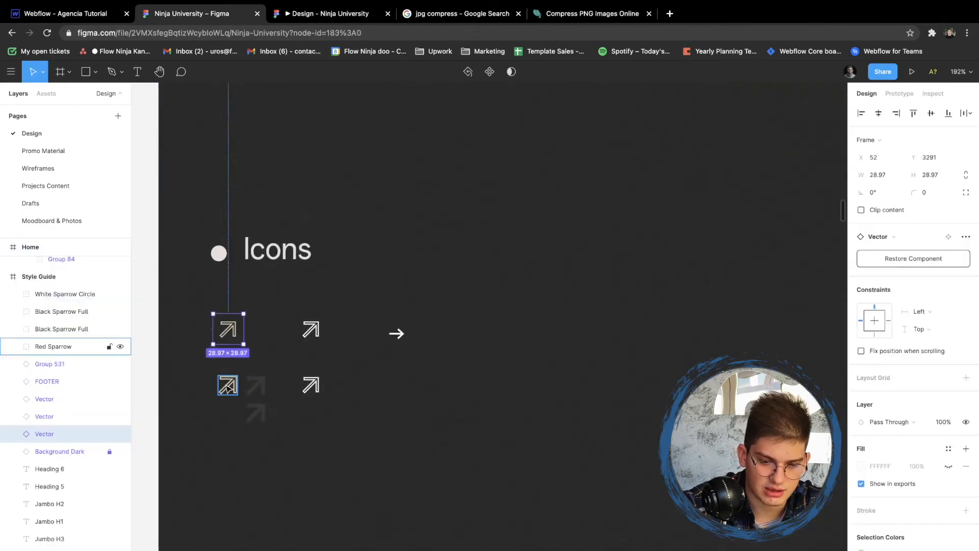
{"action": "left_click", "coordinate": [229, 387], "text": "shift"}
{"action": "left_click", "coordinate": [232, 383]}
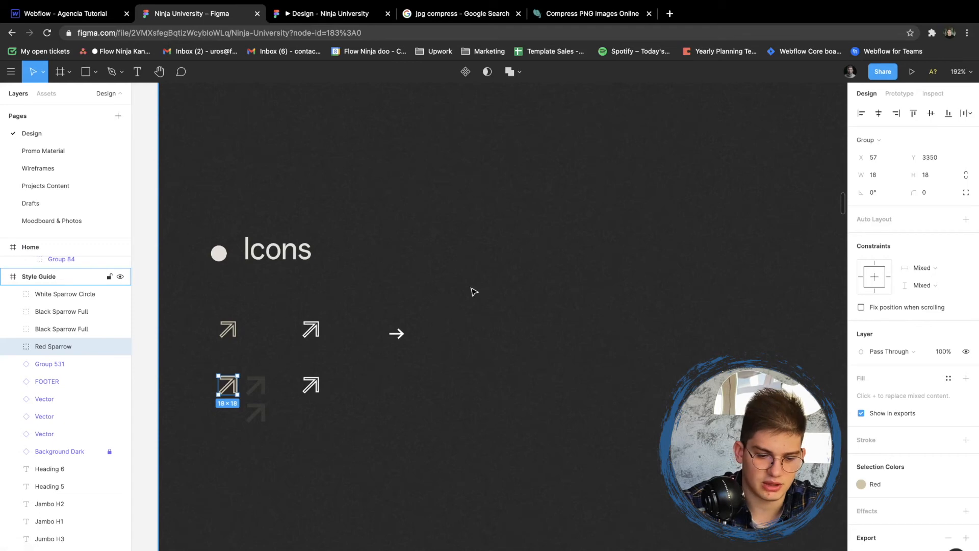
- Switch back to Webflow and upload the exported Red Sparrow arrow to the site's assets
{"action": "key", "text": "ctrl+shift+Tab"}
{"action": "left_click", "coordinate": [9, 224]}
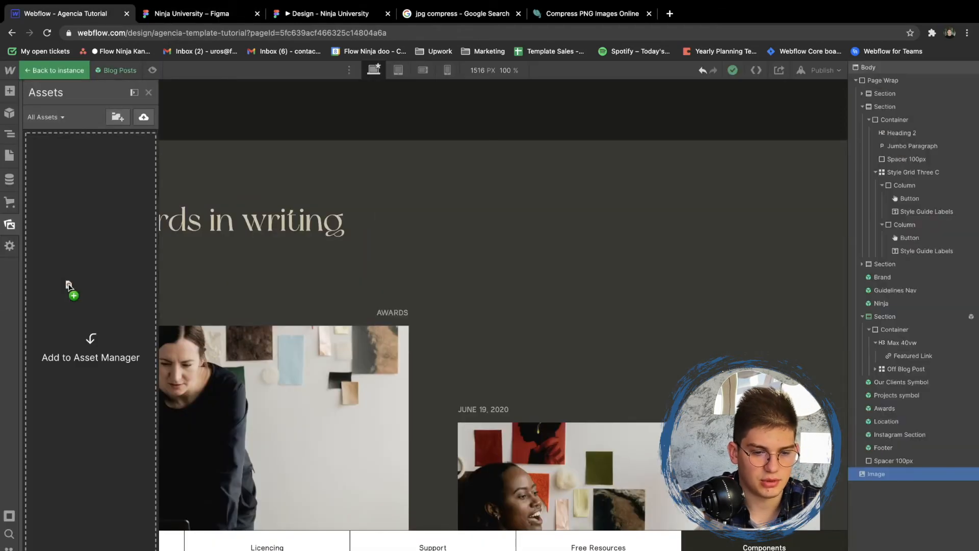
{"action": "left_click", "coordinate": [249, 238]}
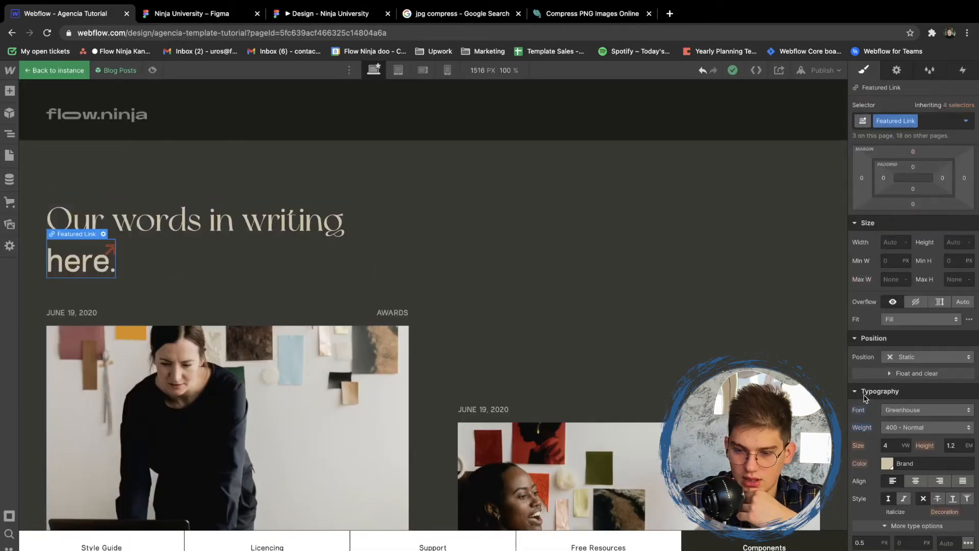
- Replace the Featured Link's background image with the uploaded Red Sparrow.svg
{"action": "scroll", "coordinate": [880, 379], "scroll_direction": "down", "scroll_amount": 1}
{"action": "scroll", "coordinate": [878, 378], "scroll_direction": "down", "scroll_amount": 4}
{"action": "left_click", "coordinate": [891, 452]}
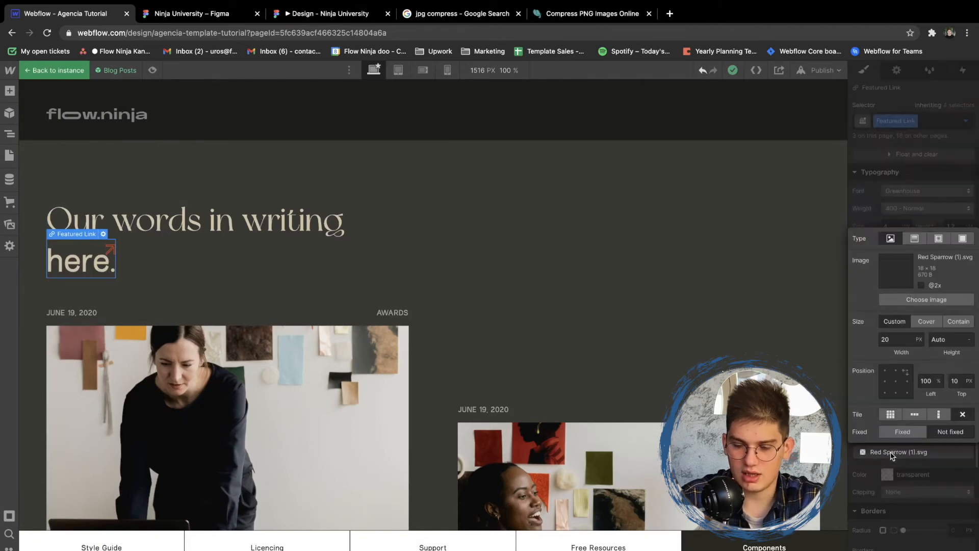
{"action": "left_click", "coordinate": [907, 300]}
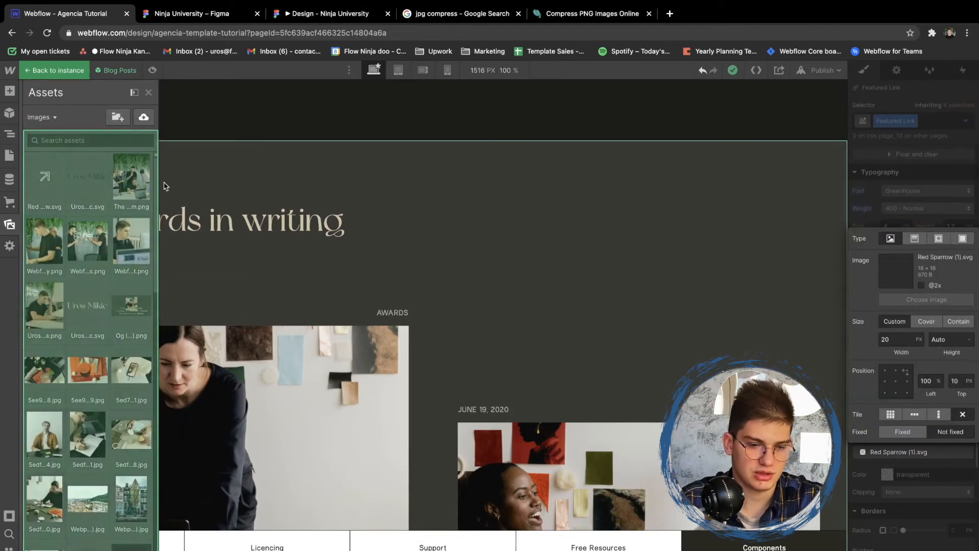
{"action": "left_click", "coordinate": [44, 176]}
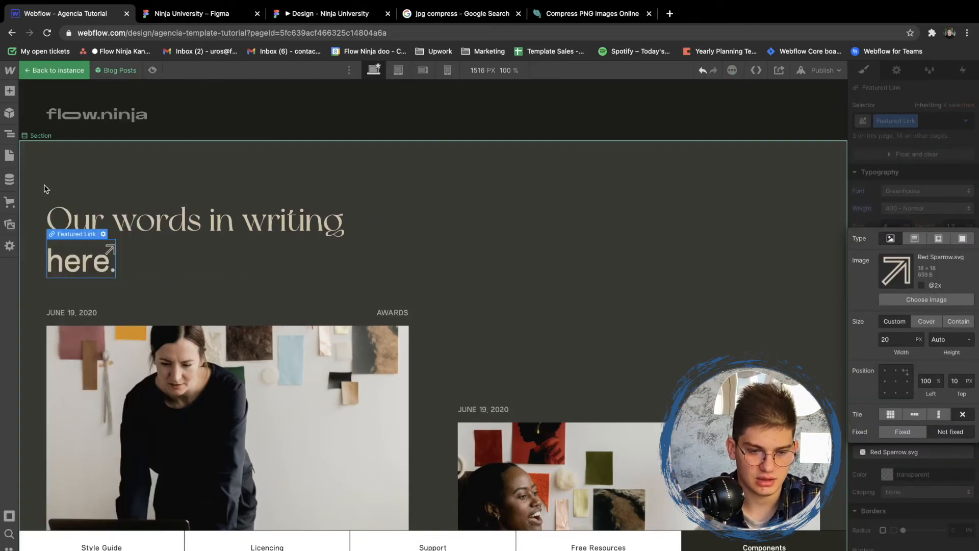
{"action": "left_click", "coordinate": [879, 485]}
- Add right padding to the Featured Link to move its arrow away from the text
{"action": "scroll", "coordinate": [892, 416], "scroll_direction": "up", "scroll_amount": 5}
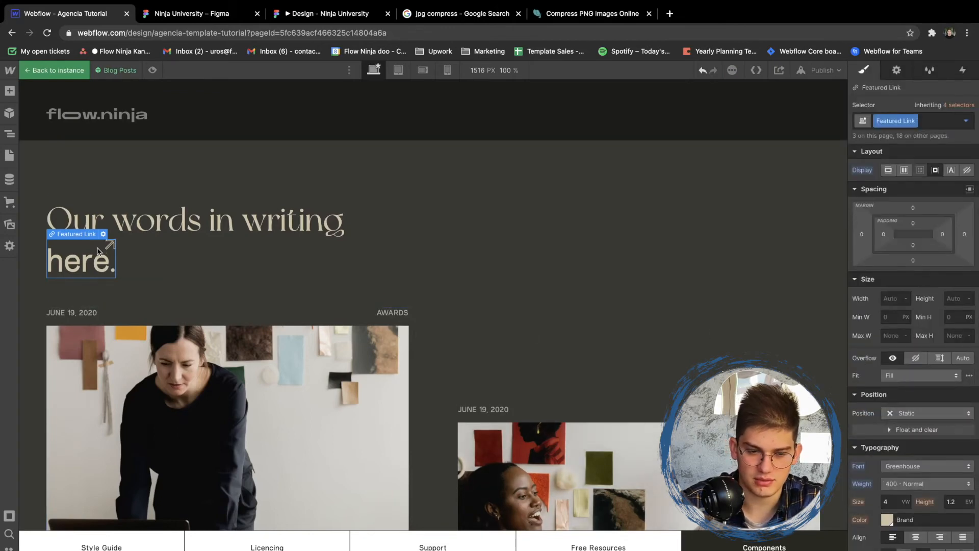
{"action": "left_click", "coordinate": [941, 234]}
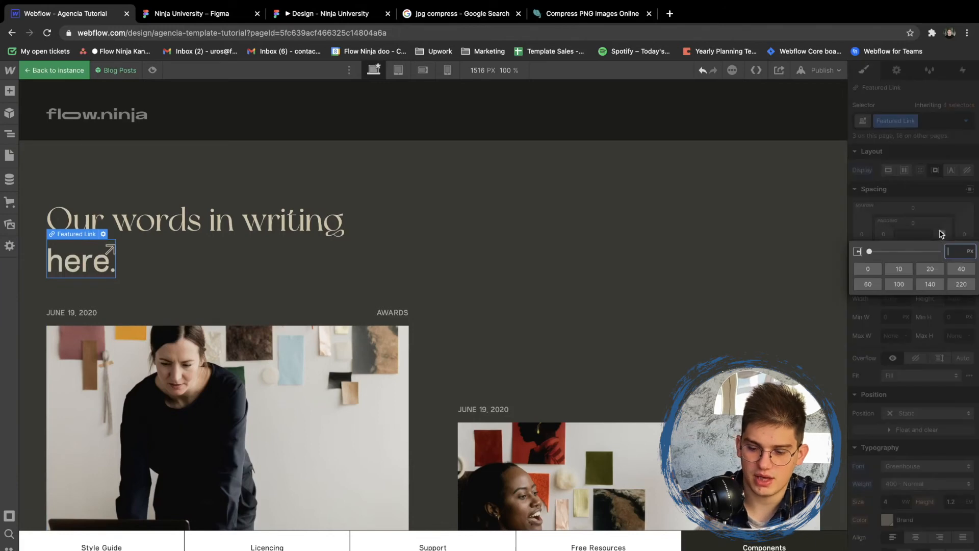
{"action": "key", "text": "Return"}
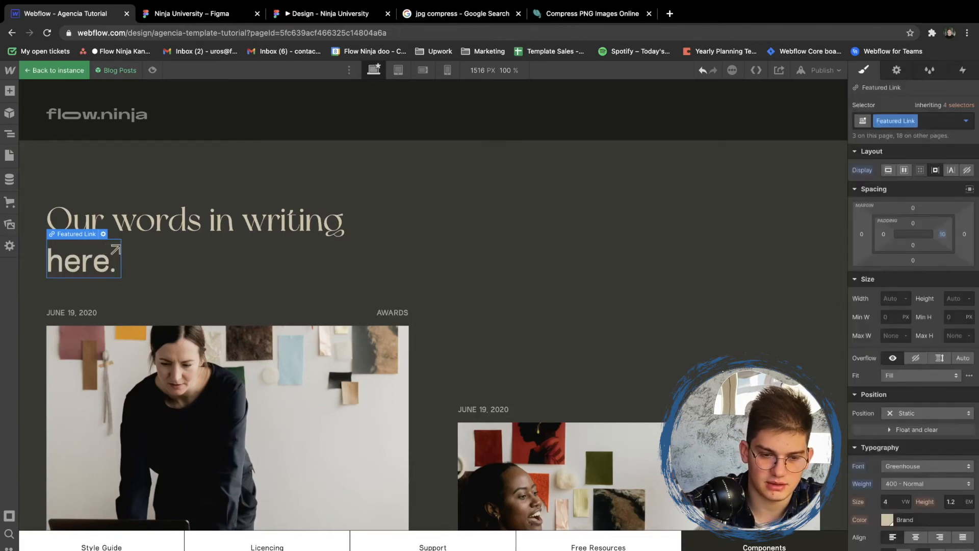
{"action": "left_click", "coordinate": [459, 221]}
- Set the background color of the Separation Line Fill under the blog post item to the Brand swatch
{"action": "scroll", "coordinate": [456, 221], "scroll_direction": "down", "scroll_amount": 5}
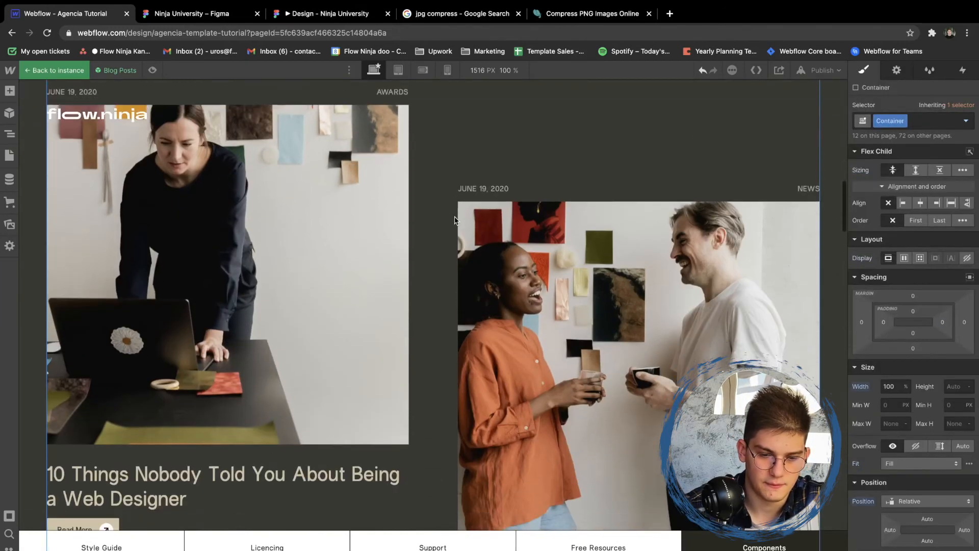
{"action": "scroll", "coordinate": [455, 220], "scroll_direction": "down", "scroll_amount": 3}
{"action": "scroll", "coordinate": [385, 325], "scroll_direction": "down", "scroll_amount": 2}
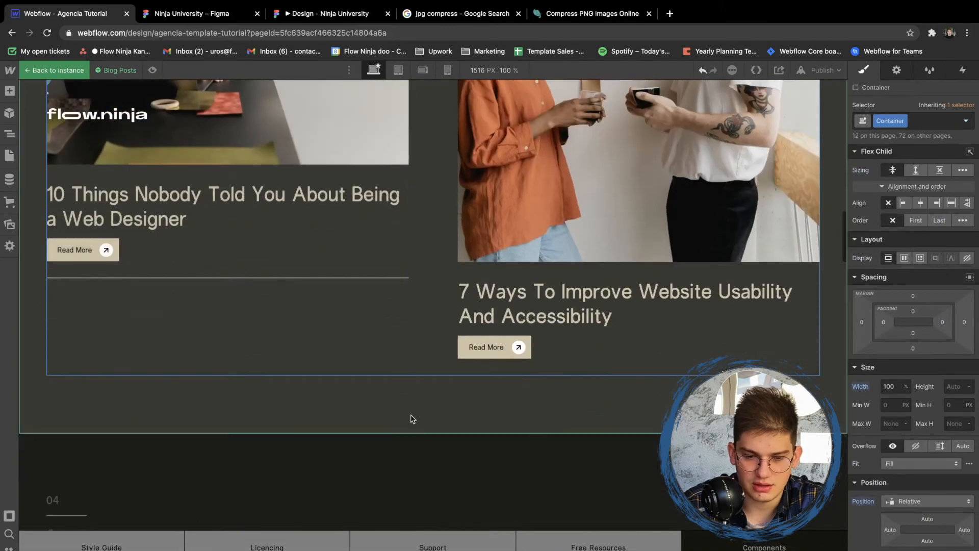
{"action": "left_click", "coordinate": [375, 270]}
{"action": "scroll", "coordinate": [924, 413], "scroll_direction": "down", "scroll_amount": 10}
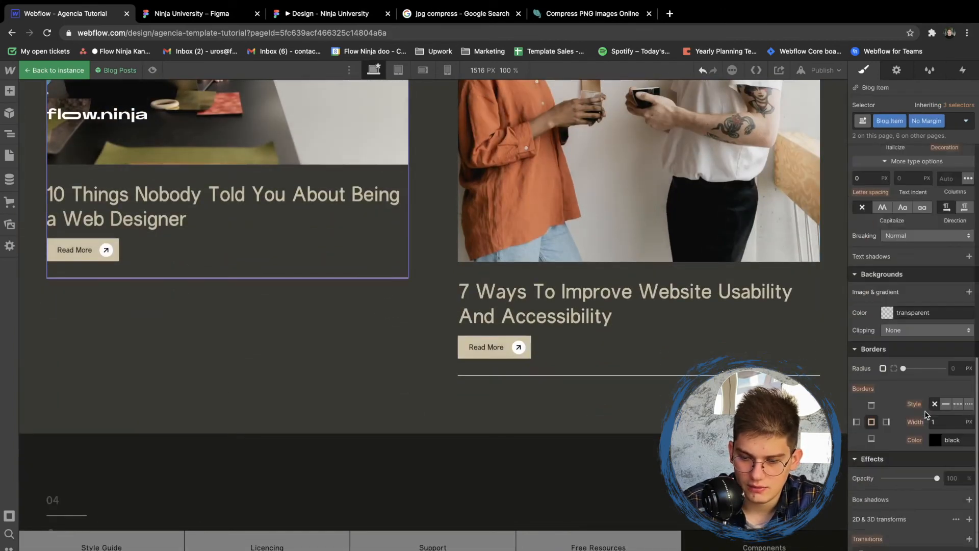
{"action": "scroll", "coordinate": [902, 441], "scroll_direction": "down", "scroll_amount": 2}
{"action": "key", "text": "z"}
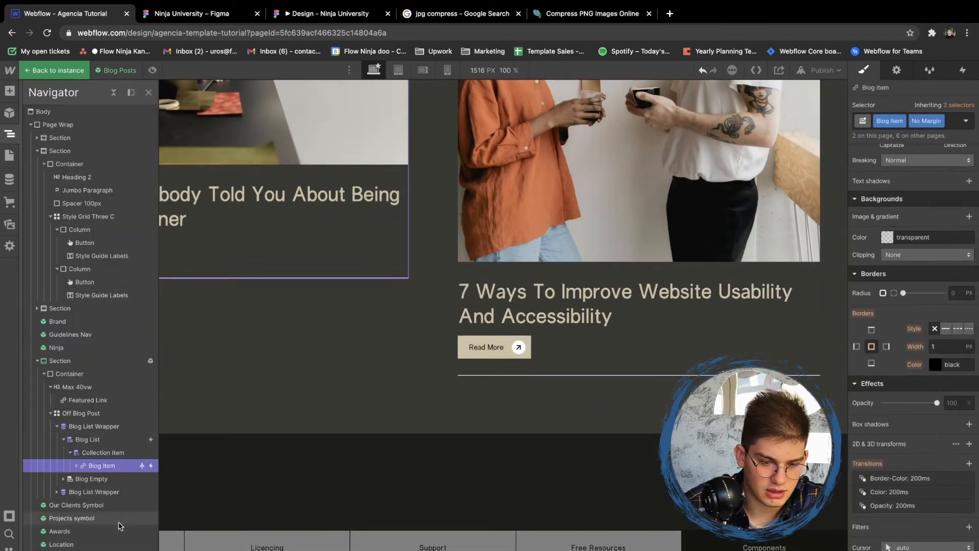
{"action": "left_click", "coordinate": [77, 466]}
{"action": "left_click", "coordinate": [82, 531]}
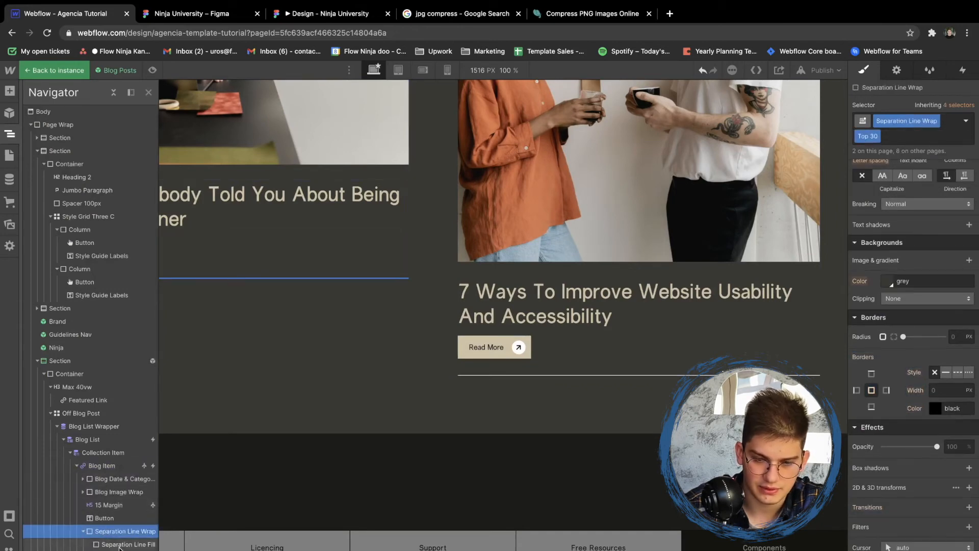
{"action": "left_click", "coordinate": [106, 544]}
{"action": "left_click", "coordinate": [887, 281]}
{"action": "left_click", "coordinate": [906, 451]}
{"action": "left_click", "coordinate": [411, 367]}
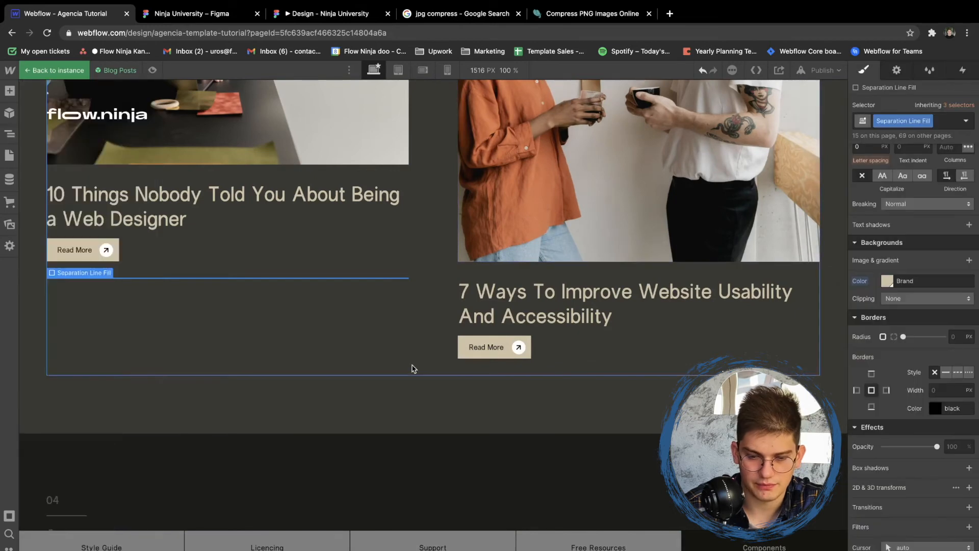
- Leave the Blog Posts symbol and examine the styling of the Our Clients, Projects, Awards and Location sections
{"action": "left_click", "coordinate": [411, 367]}
{"action": "scroll", "coordinate": [434, 382], "scroll_direction": "down", "scroll_amount": 3}
{"action": "double_click", "coordinate": [439, 365]}
{"action": "scroll", "coordinate": [439, 365], "scroll_direction": "down", "scroll_amount": 3}
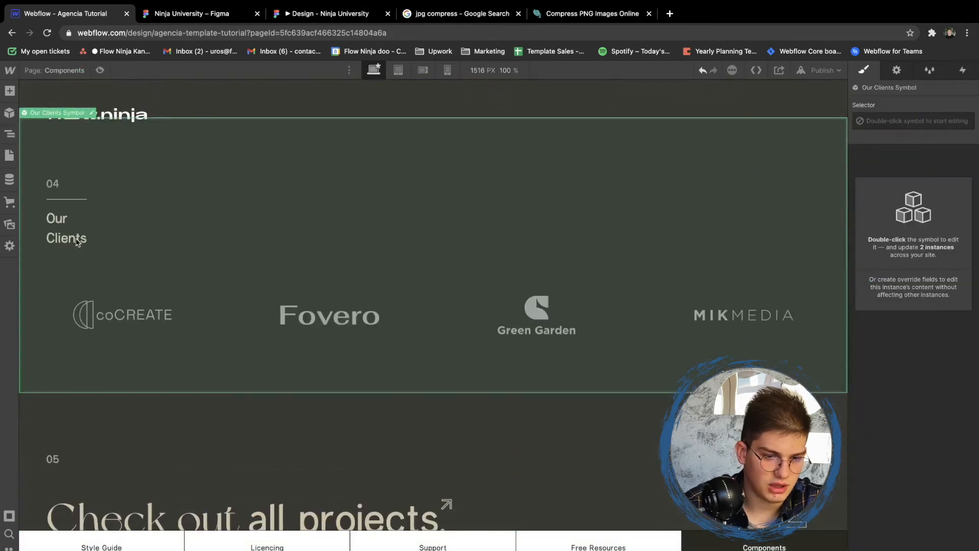
{"action": "scroll", "coordinate": [77, 242], "scroll_direction": "down", "scroll_amount": 5}
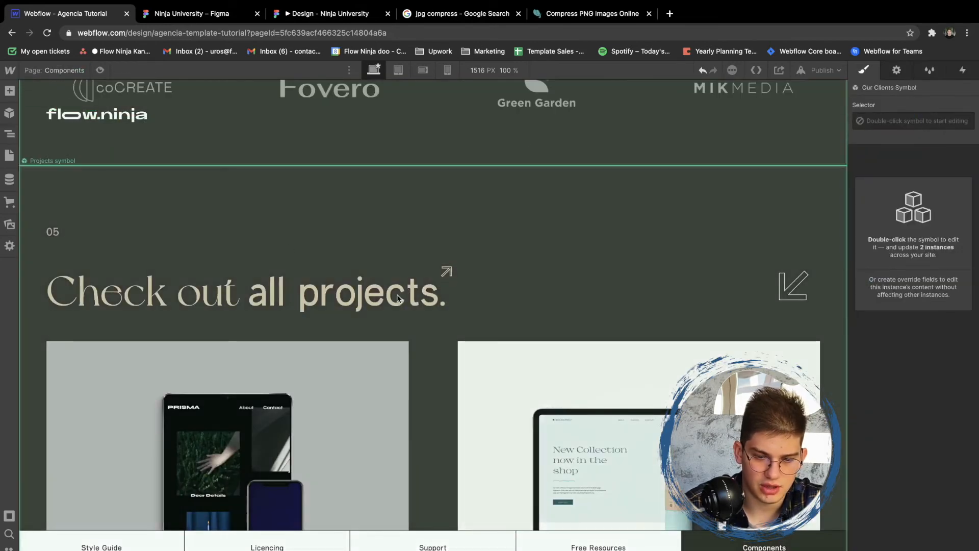
{"action": "scroll", "coordinate": [397, 298], "scroll_direction": "down", "scroll_amount": 10}
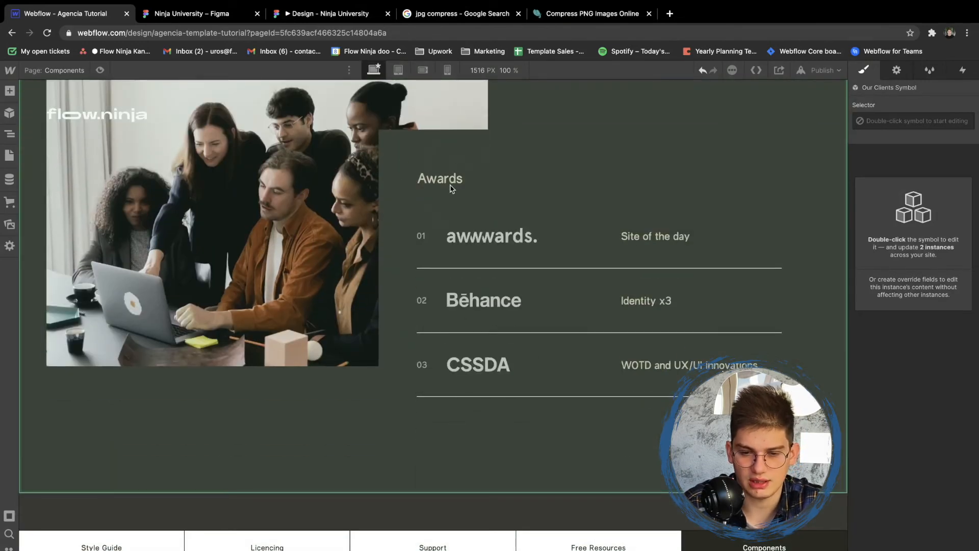
{"action": "scroll", "coordinate": [455, 183], "scroll_direction": "down", "scroll_amount": 1}
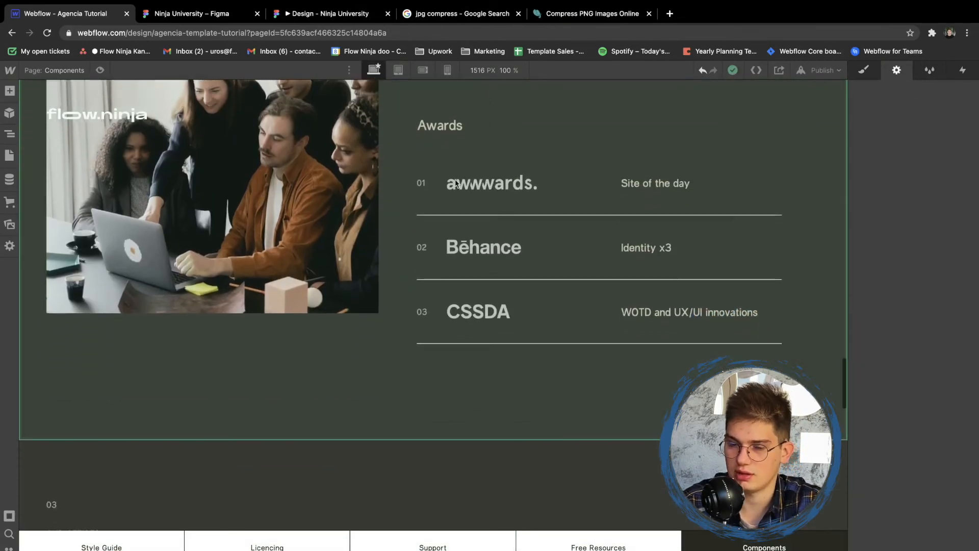
{"action": "scroll", "coordinate": [451, 106], "scroll_direction": "down", "scroll_amount": 8}
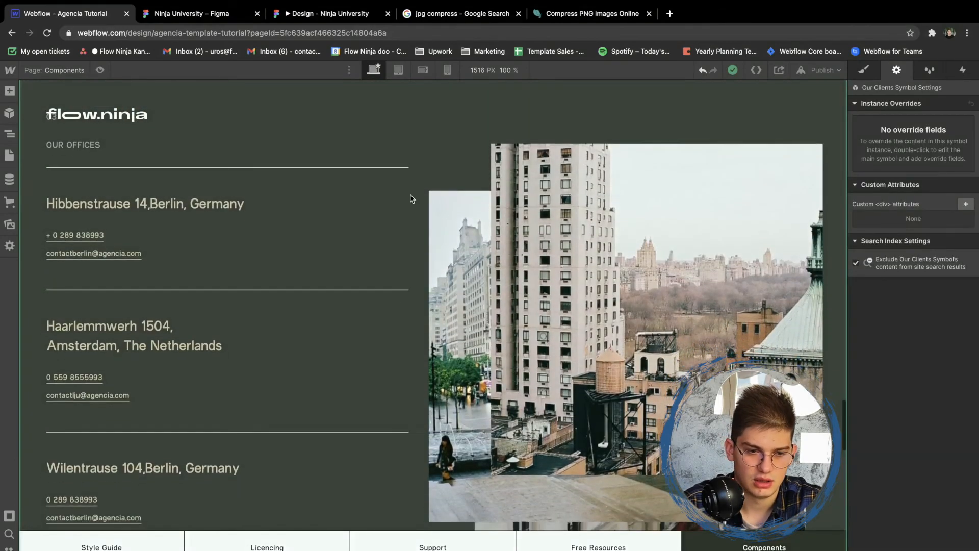
- Open the Location symbol for editing and set the text color of the OUR OFFICES label class to Brand
{"action": "scroll", "coordinate": [412, 198], "scroll_direction": "up", "scroll_amount": 3}
{"action": "left_click", "coordinate": [259, 257]}
{"action": "double_click", "coordinate": [69, 288]}
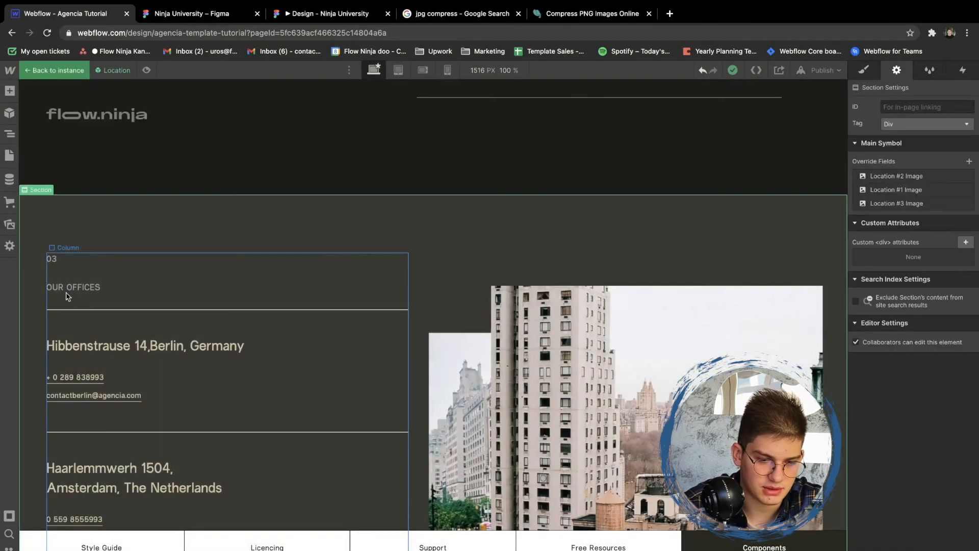
{"action": "key", "text": "s"}
{"action": "scroll", "coordinate": [896, 328], "scroll_direction": "down", "scroll_amount": 6}
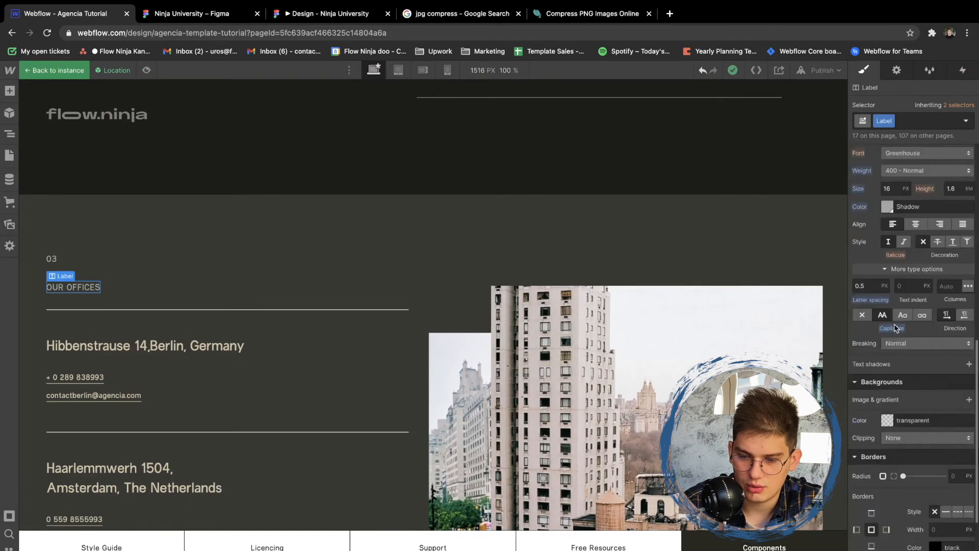
{"action": "scroll", "coordinate": [896, 328], "scroll_direction": "up", "scroll_amount": 1}
{"action": "left_click", "coordinate": [890, 294]}
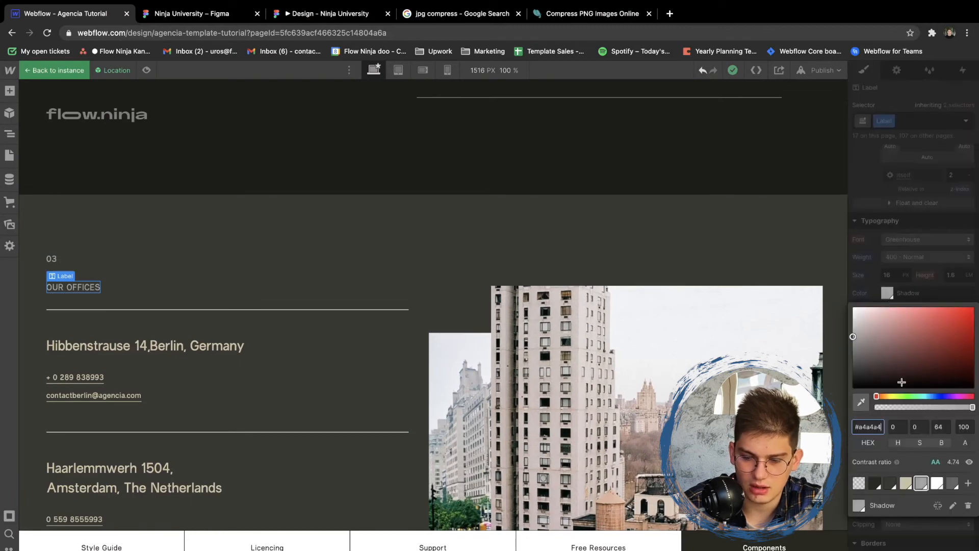
{"action": "left_click", "coordinate": [907, 484]}
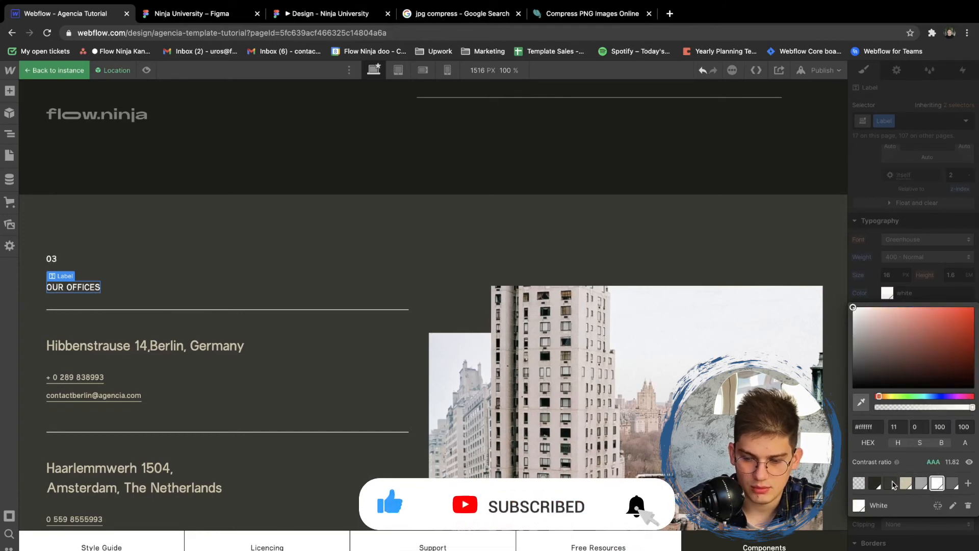
{"action": "left_click", "coordinate": [258, 306]}
- Recolor the top and bottom borders of the base Office Location Item class shared by all the office entries
{"action": "left_click", "coordinate": [252, 317]}
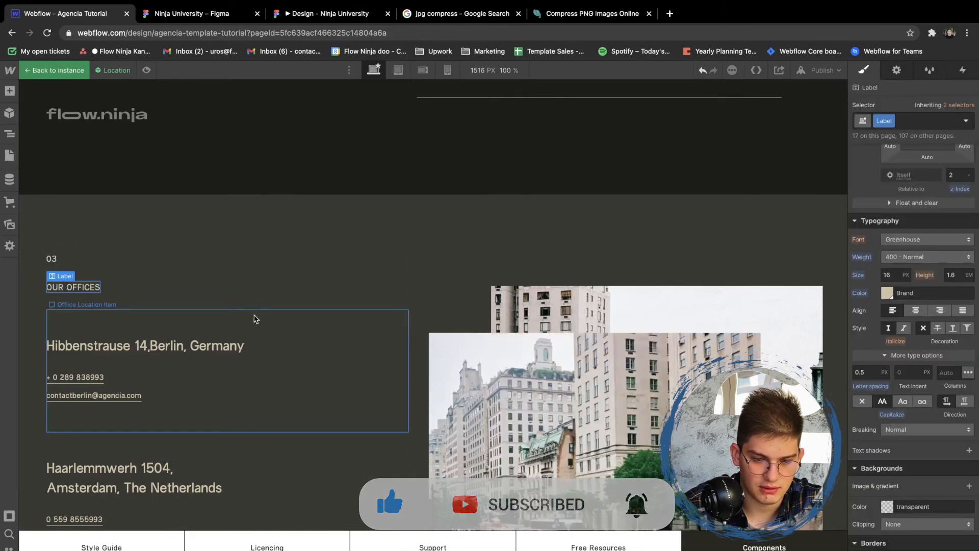
{"action": "scroll", "coordinate": [878, 434], "scroll_direction": "down", "scroll_amount": 5}
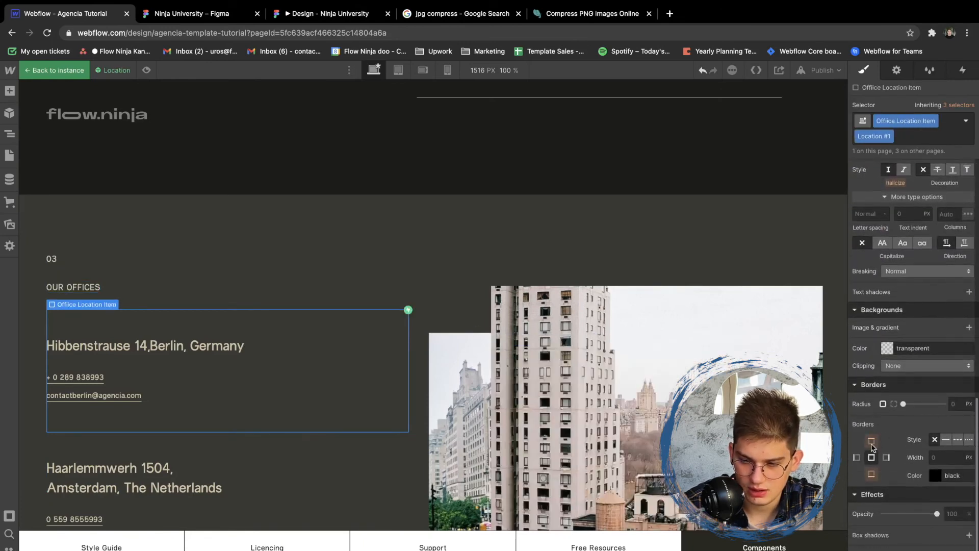
{"action": "left_click", "coordinate": [963, 119]}
{"action": "left_click", "coordinate": [931, 207]}
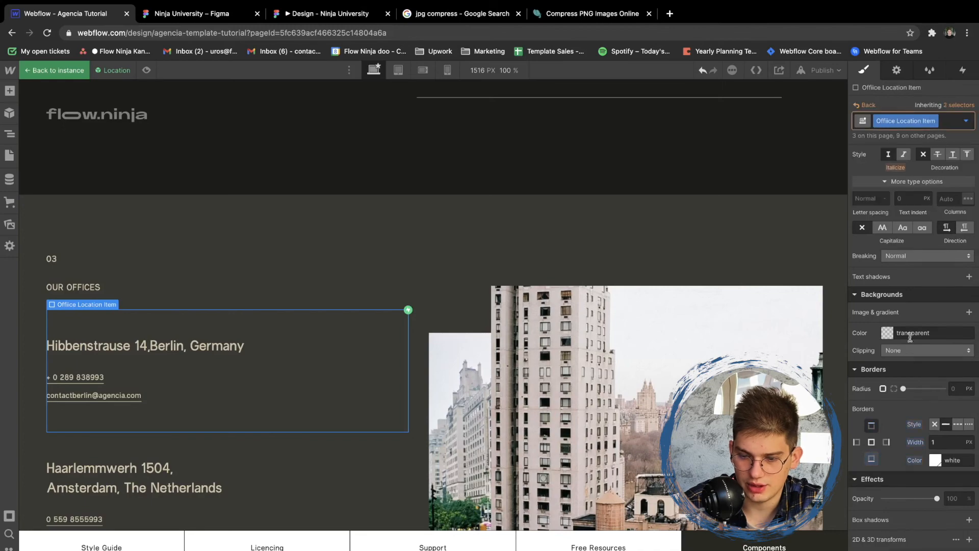
{"action": "left_click", "coordinate": [934, 460]}
{"action": "left_click", "coordinate": [390, 228]}
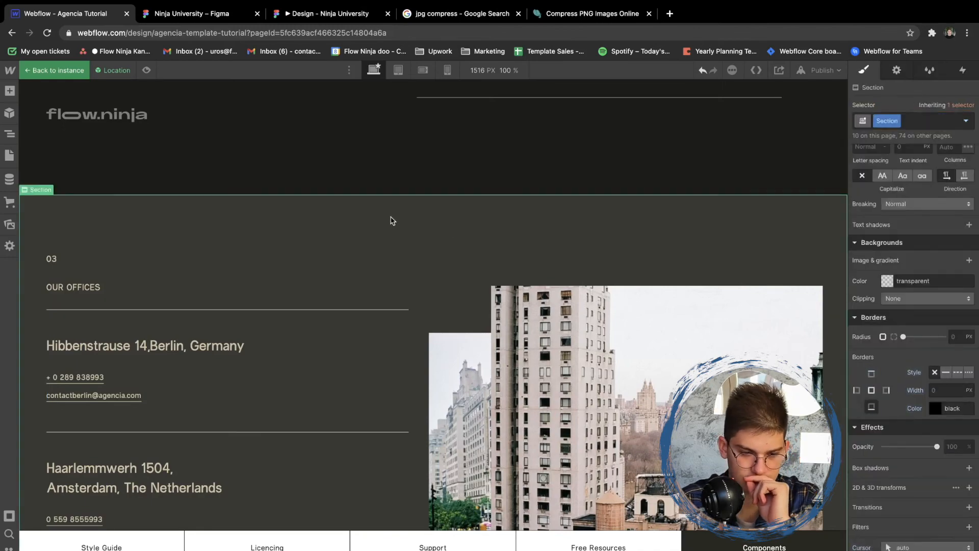
- Open the Instagram Section symbol for editing and select the bottom border of the Insta Handle Link
{"action": "scroll", "coordinate": [361, 254], "scroll_direction": "down", "scroll_amount": 5}
{"action": "scroll", "coordinate": [361, 253], "scroll_direction": "down", "scroll_amount": 8}
{"action": "left_click", "coordinate": [395, 354]}
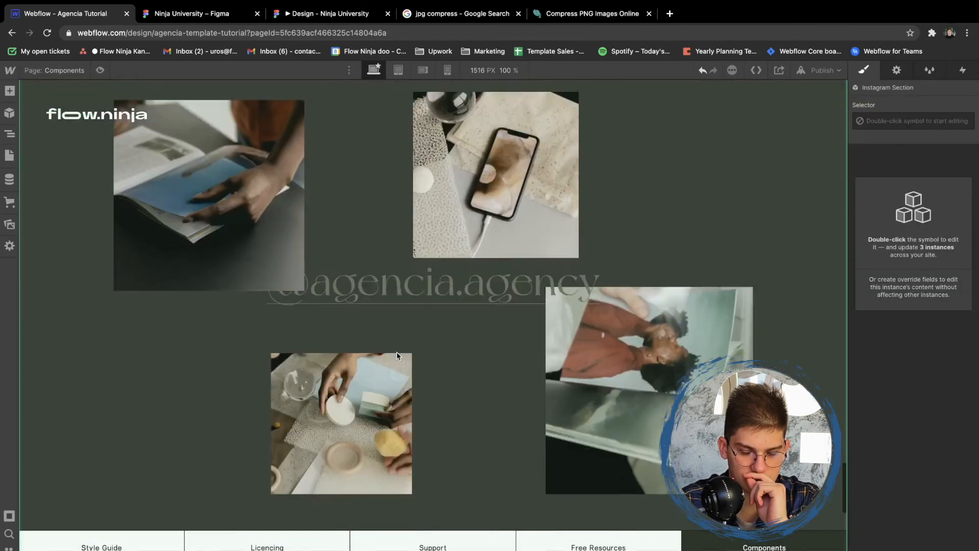
{"action": "scroll", "coordinate": [434, 286], "scroll_direction": "down", "scroll_amount": 1}
{"action": "double_click", "coordinate": [453, 255]}
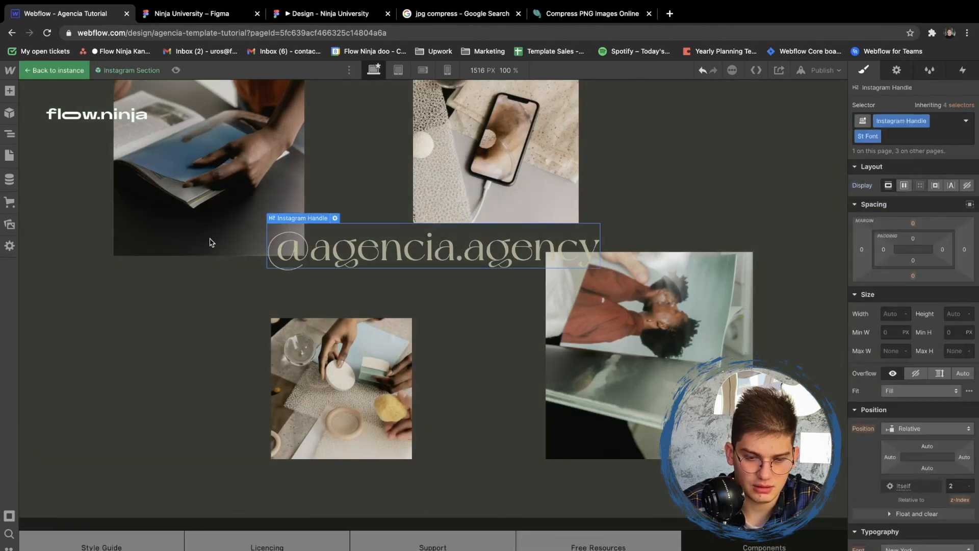
{"action": "key", "text": "z"}
{"action": "left_click", "coordinate": [86, 478]}
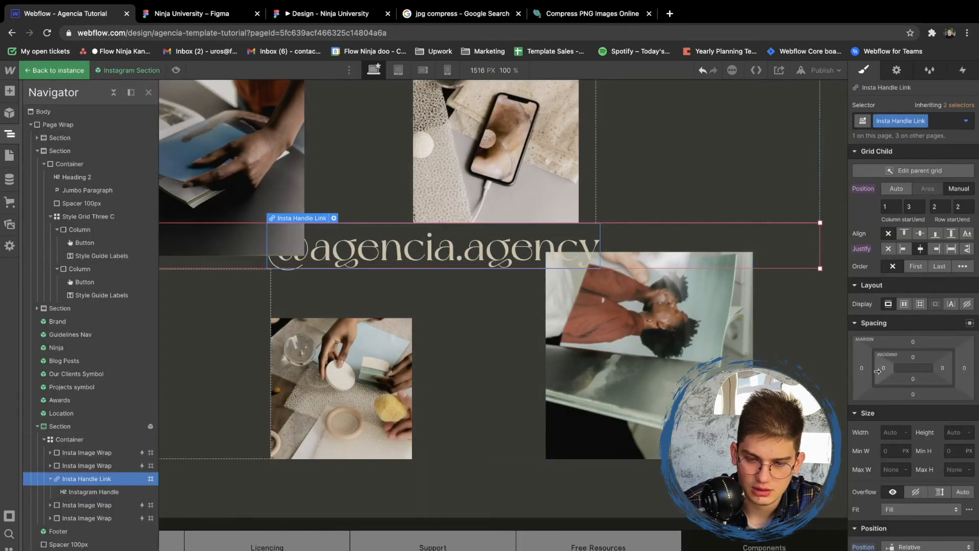
{"action": "scroll", "coordinate": [895, 352], "scroll_direction": "down", "scroll_amount": 4}
{"action": "scroll", "coordinate": [894, 352], "scroll_direction": "down", "scroll_amount": 5}
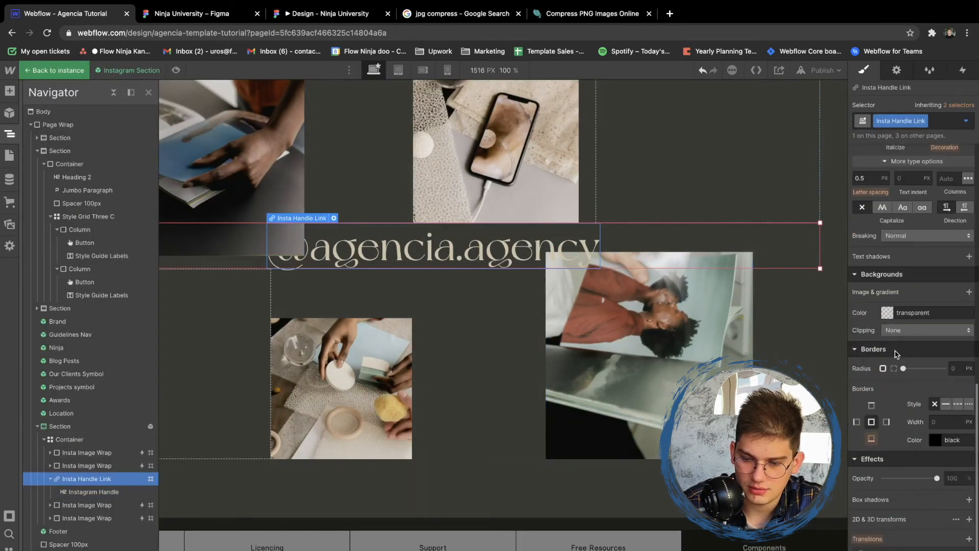
{"action": "left_click", "coordinate": [871, 440]}
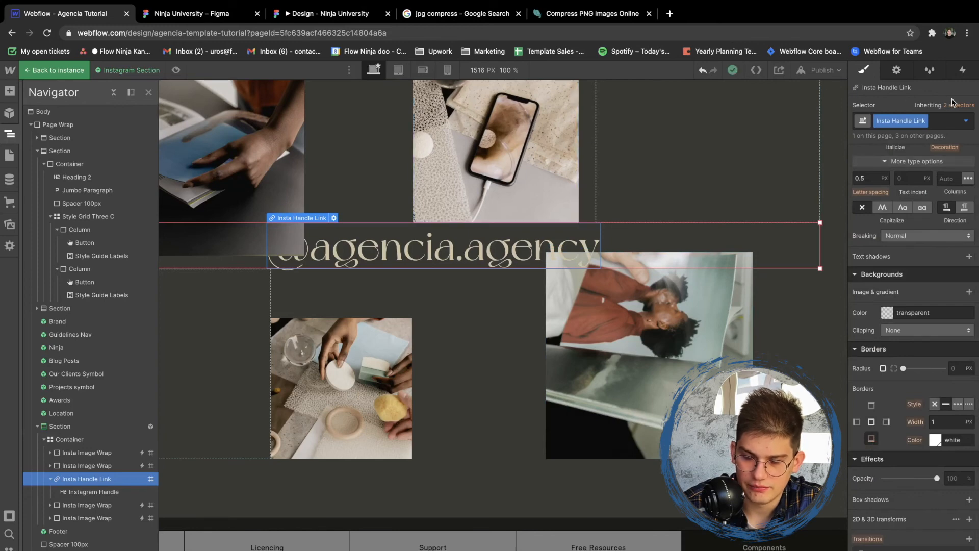
- Go to the inherited All Links selector of the Insta Handle Link and set its bottom border color to Brand
{"action": "left_click", "coordinate": [935, 440]}
{"action": "left_click", "coordinate": [950, 139]}
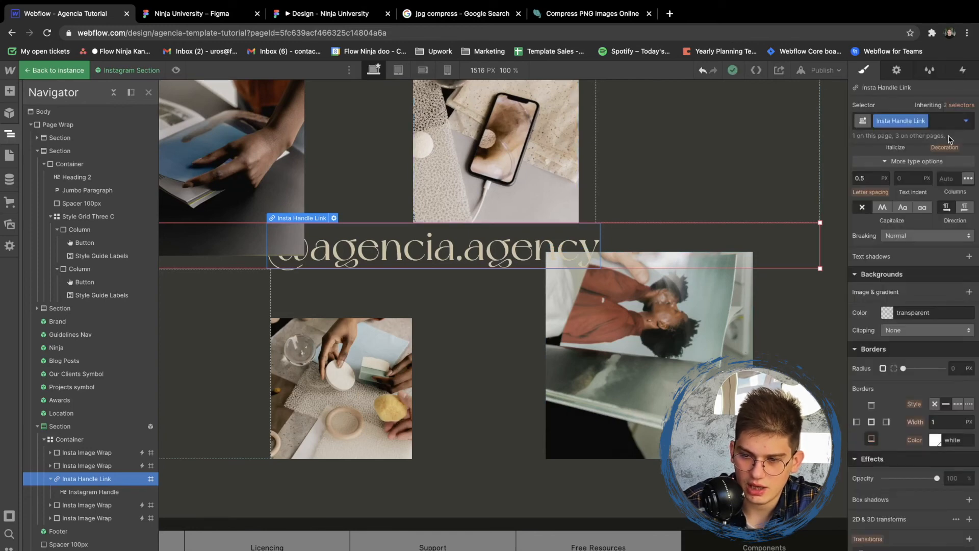
{"action": "left_click", "coordinate": [962, 107]}
{"action": "left_click", "coordinate": [892, 146]}
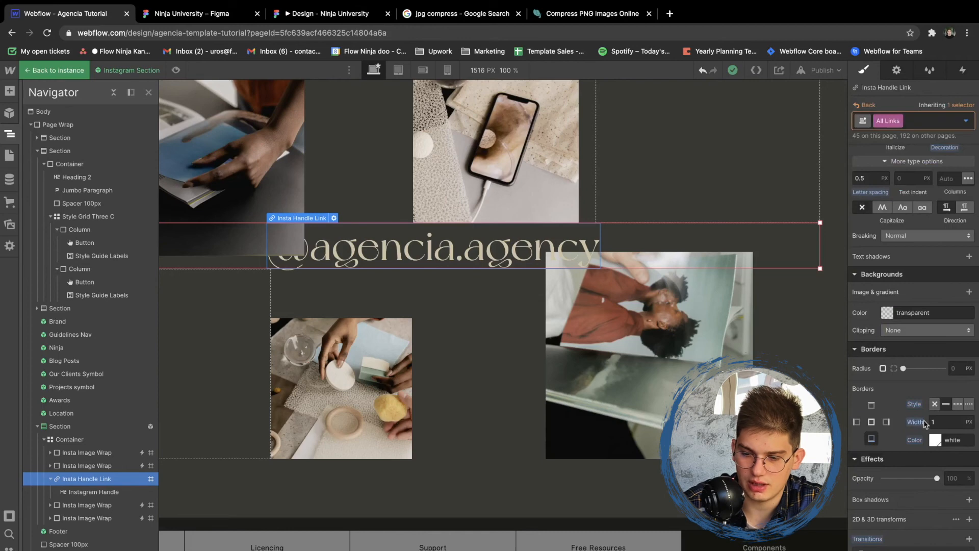
{"action": "left_click", "coordinate": [935, 439]}
{"action": "left_click", "coordinate": [907, 398]}
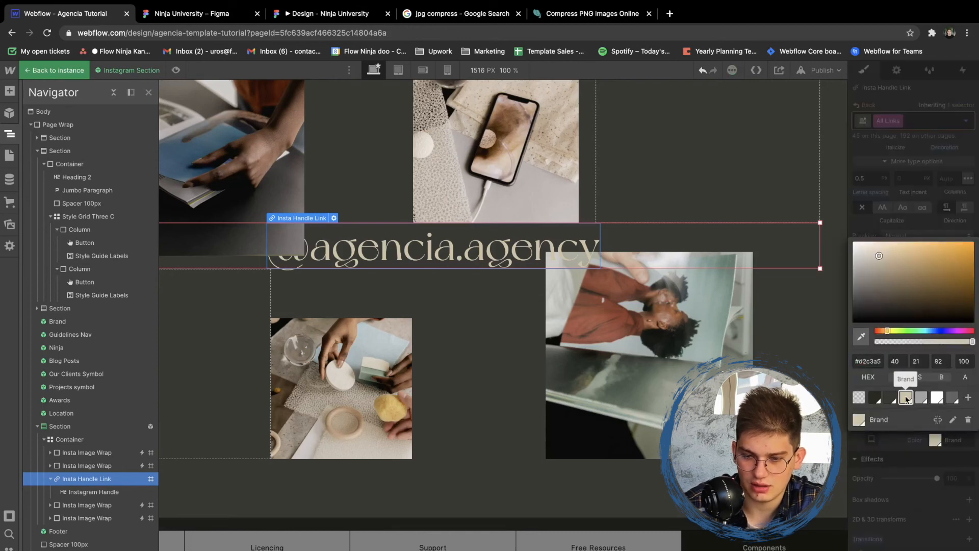
{"action": "left_click", "coordinate": [900, 459]}
{"action": "left_click", "coordinate": [607, 334]}
- Leave the Instagram Section symbol, check the footer and handle underline, and bring up the site's page list
{"action": "scroll", "coordinate": [607, 333], "scroll_direction": "down", "scroll_amount": 10}
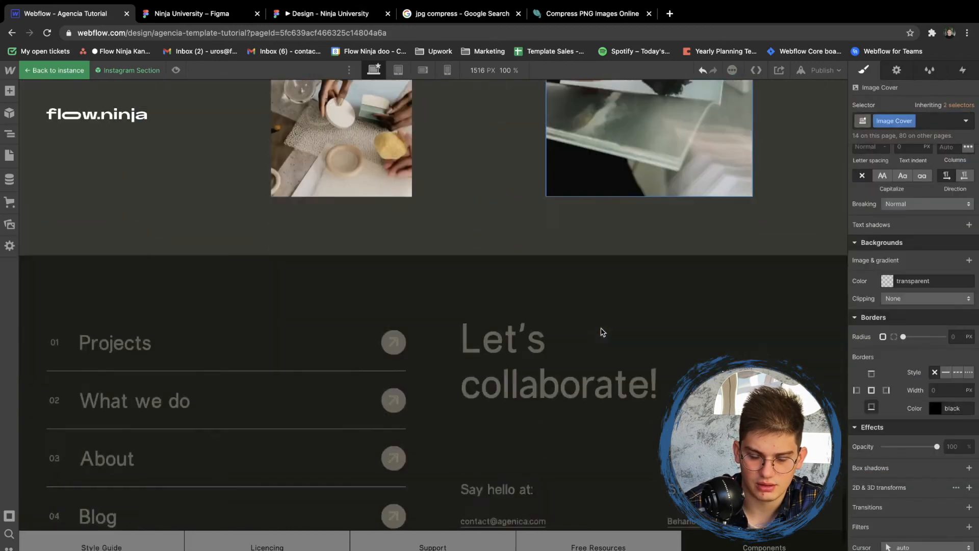
{"action": "left_click", "coordinate": [538, 389]}
{"action": "scroll", "coordinate": [514, 316], "scroll_direction": "down", "scroll_amount": 3}
{"action": "scroll", "coordinate": [514, 316], "scroll_direction": "up", "scroll_amount": 5}
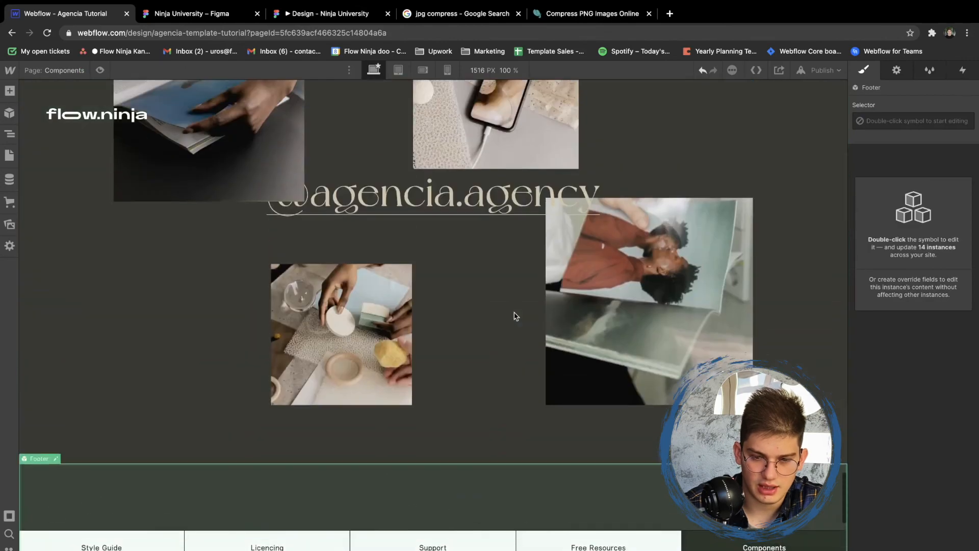
{"action": "scroll", "coordinate": [421, 240], "scroll_direction": "up", "scroll_amount": 10}
{"action": "scroll", "coordinate": [420, 242], "scroll_direction": "up", "scroll_amount": 15}
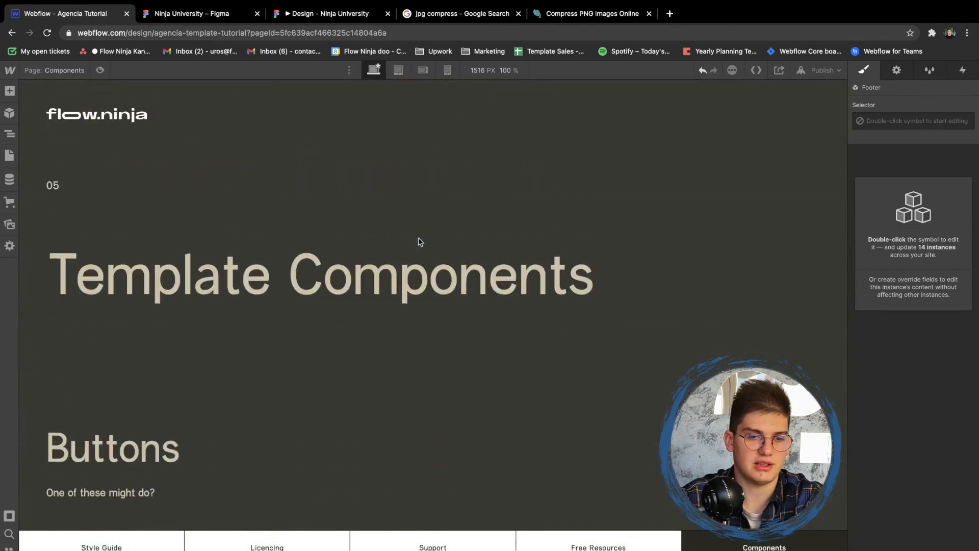
{"action": "left_click", "coordinate": [9, 156]}
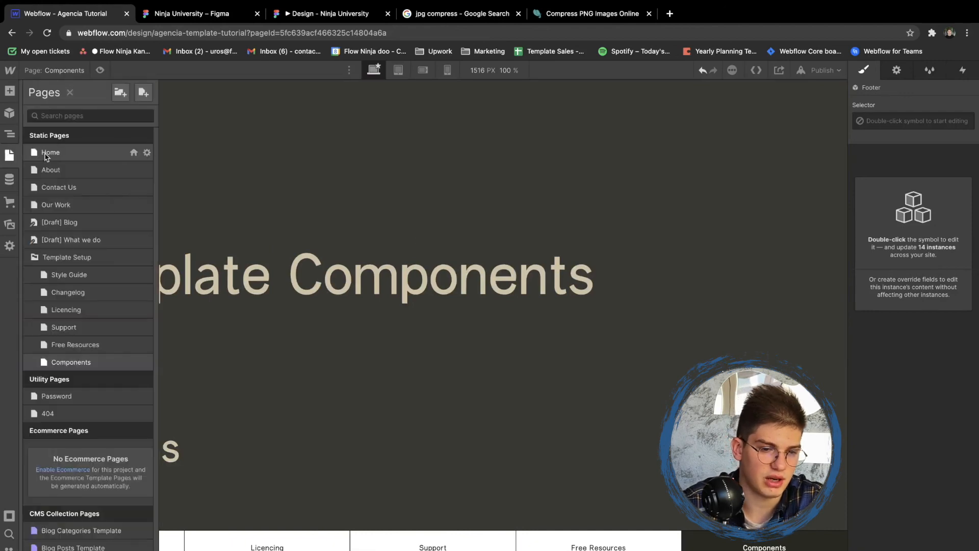